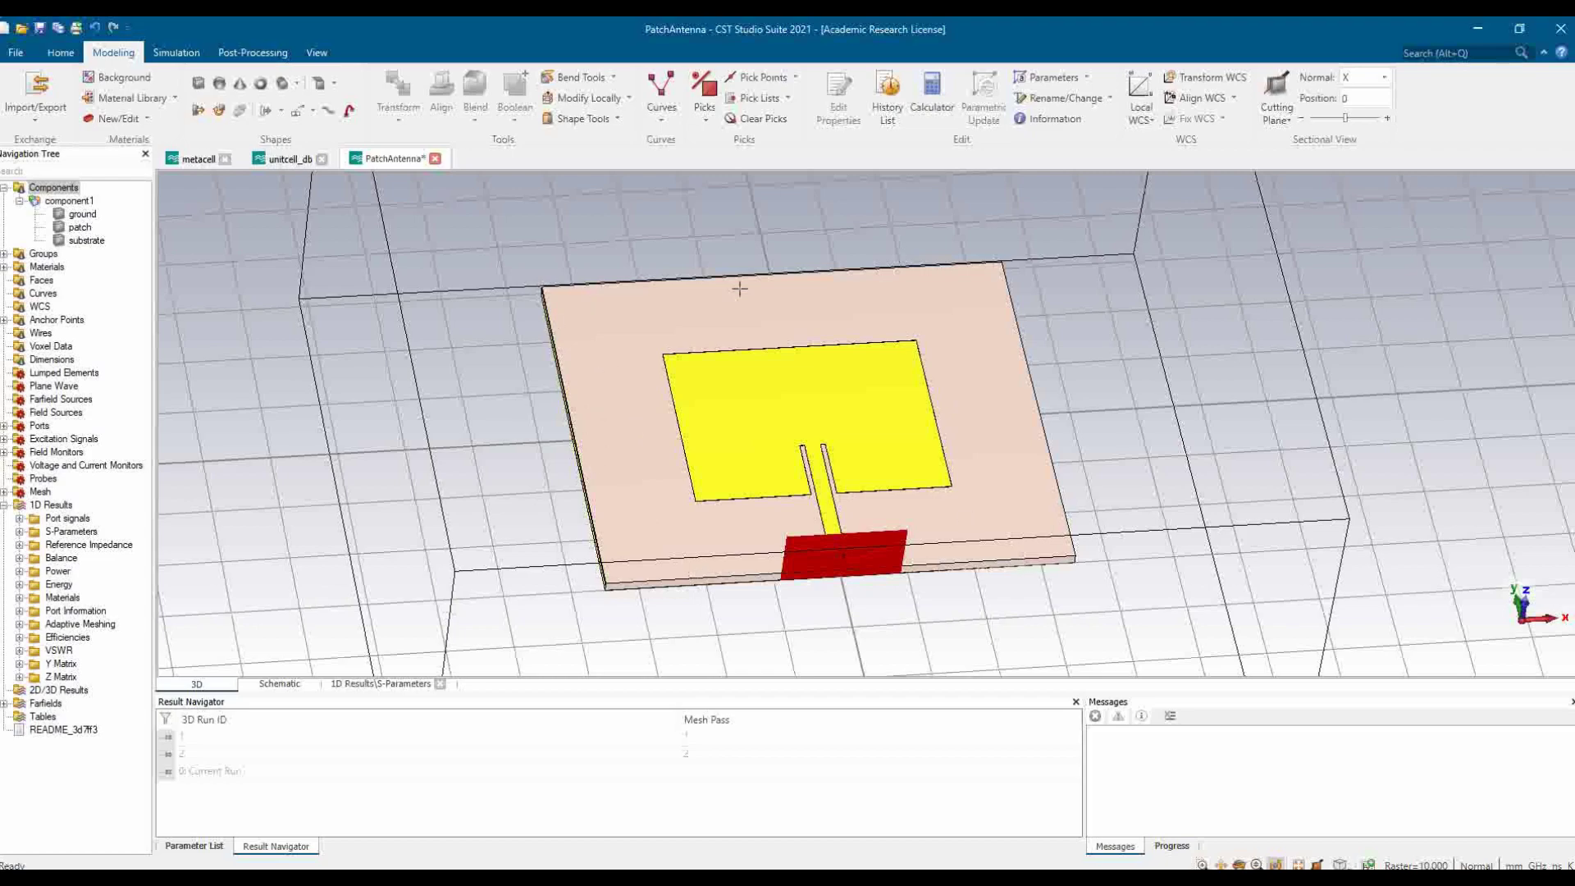
Review the ground, patch and substrate parts and their materials, then show the whole component1 antenna
{"action": "left_click", "coordinate": [90, 219]}
{"action": "key", "text": "Down"}
{"action": "key", "text": "Down"}
{"action": "left_click", "coordinate": [87, 218]}
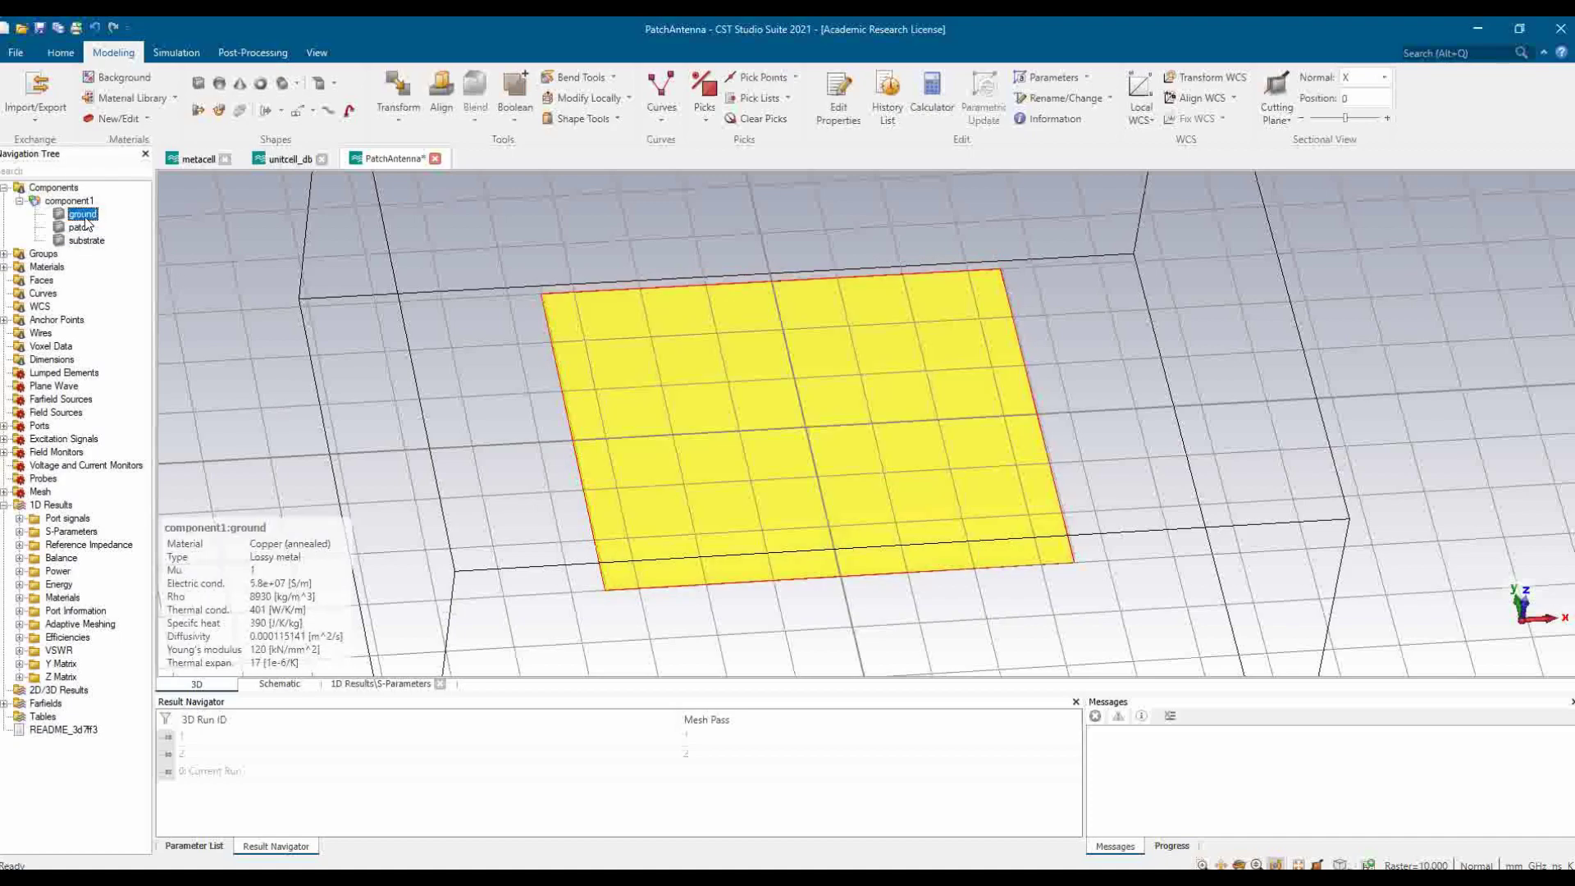
{"action": "left_click", "coordinate": [81, 227]}
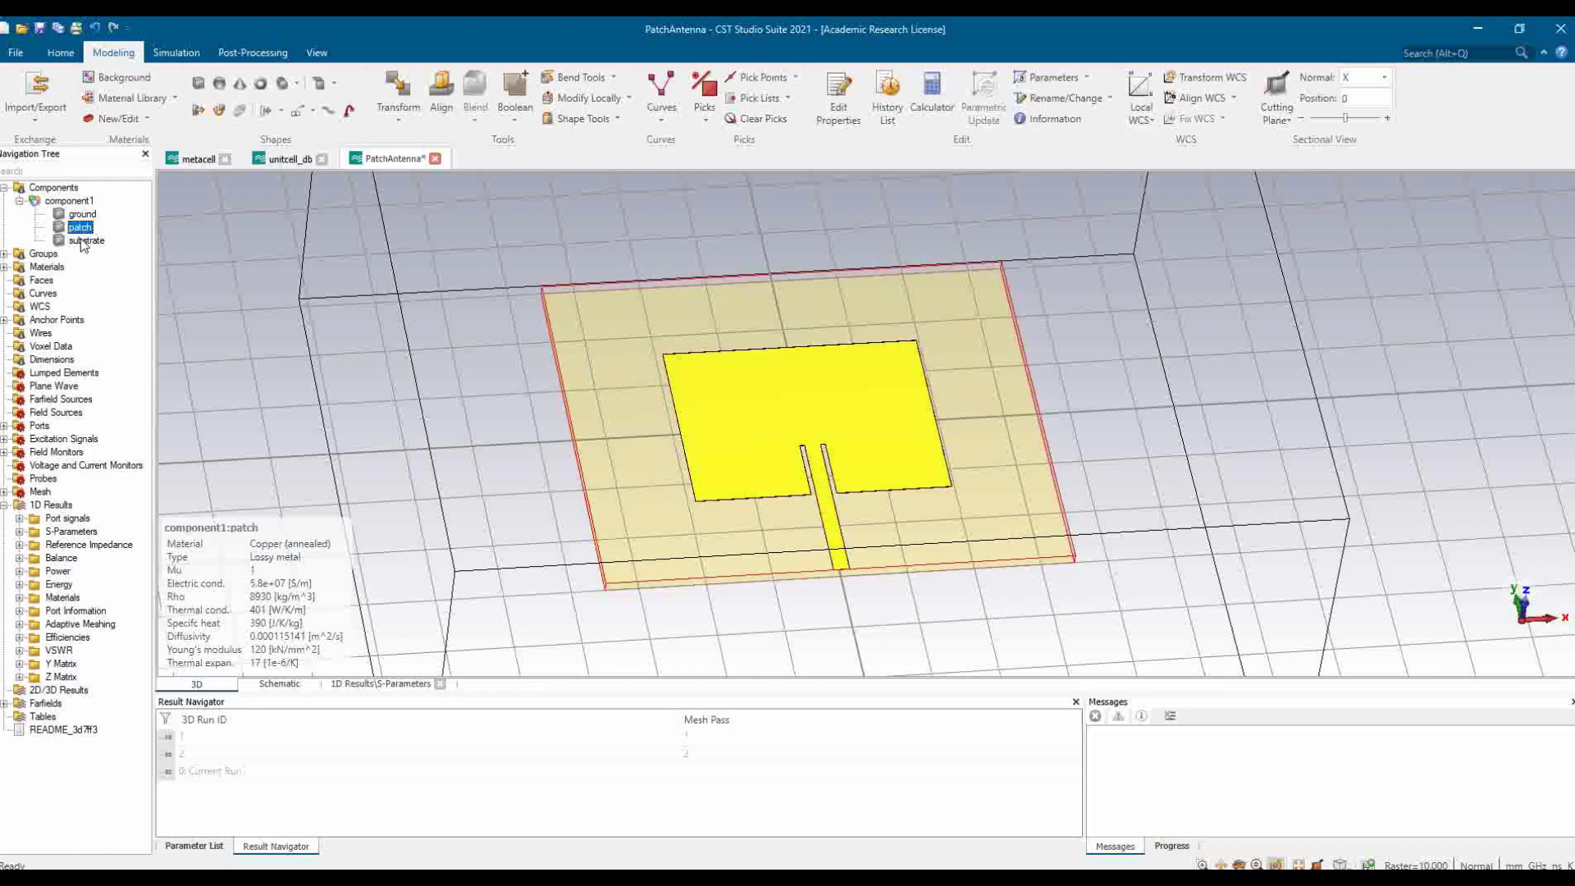
{"action": "left_click", "coordinate": [82, 242]}
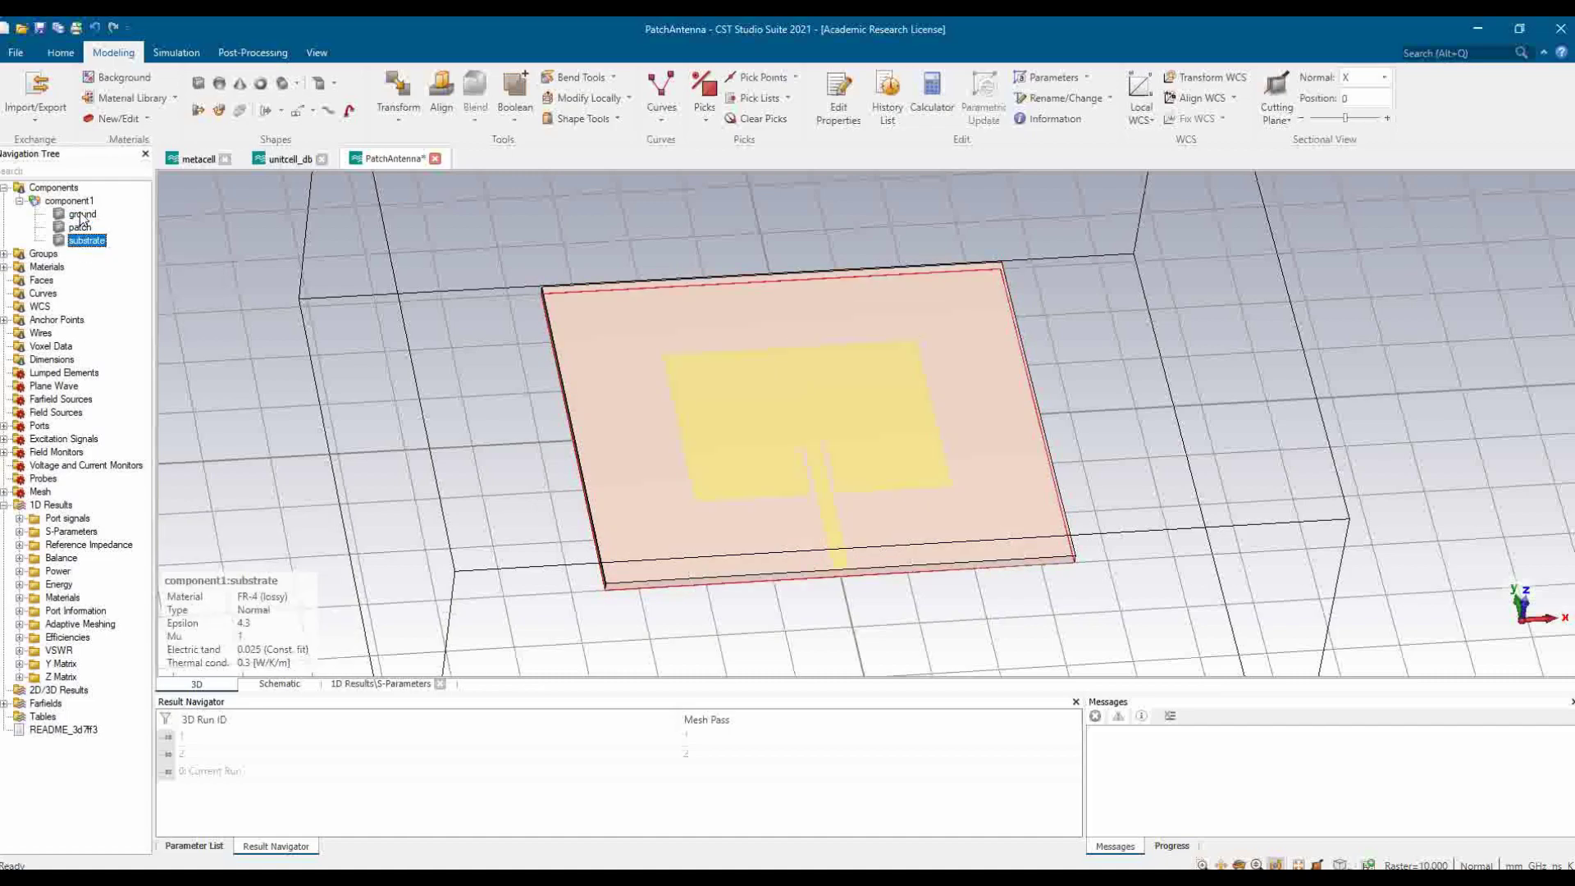
{"action": "left_click", "coordinate": [83, 215]}
{"action": "left_click", "coordinate": [81, 227]}
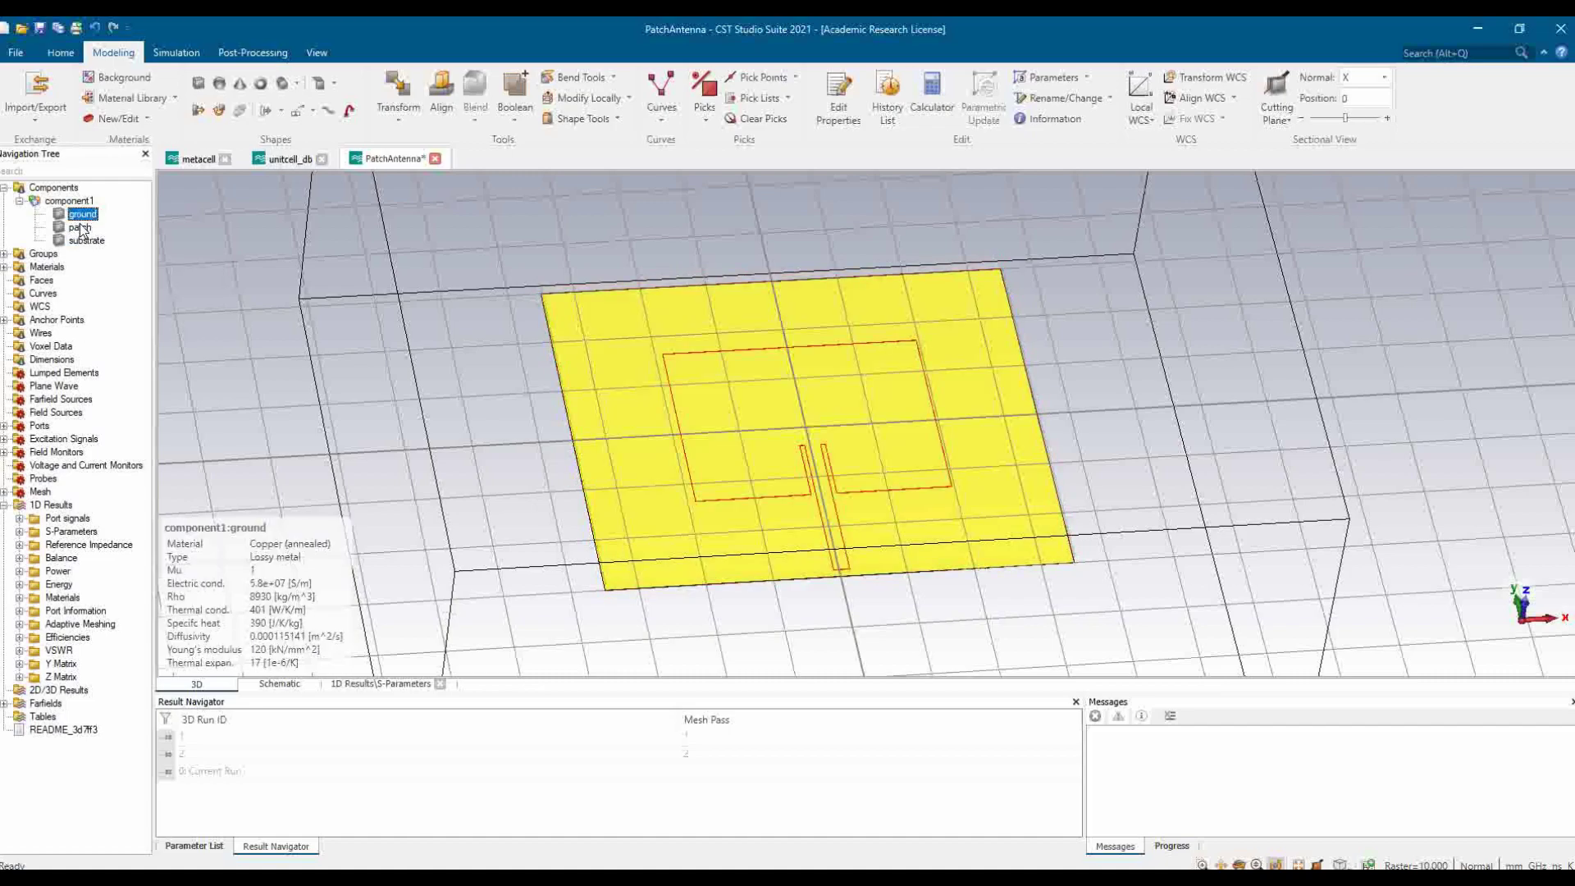
{"action": "left_click", "coordinate": [82, 240]}
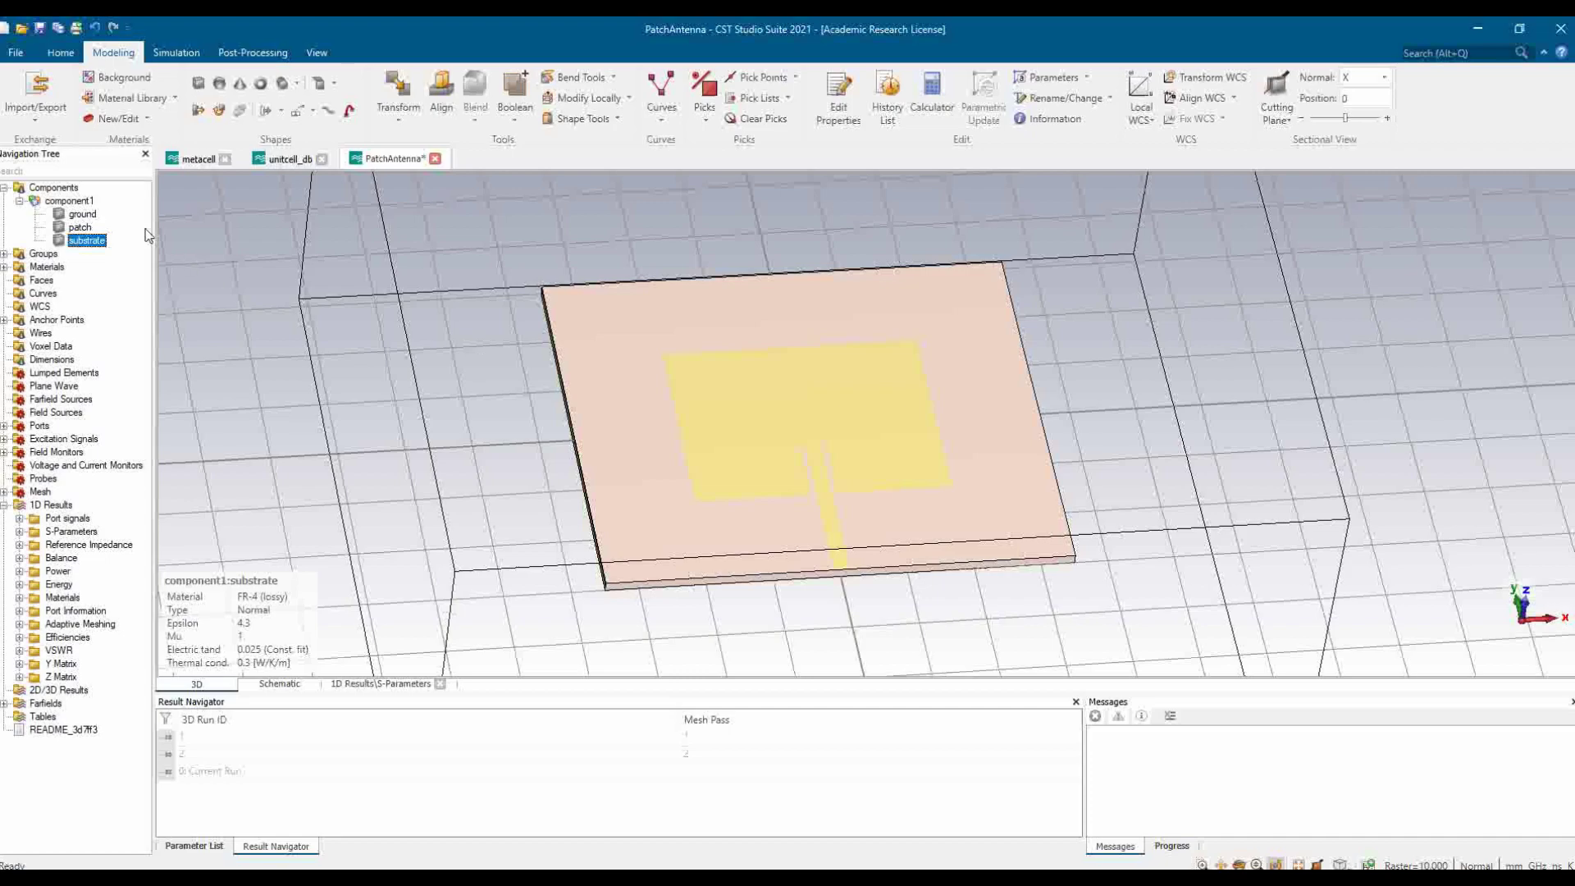
{"action": "left_click", "coordinate": [81, 228]}
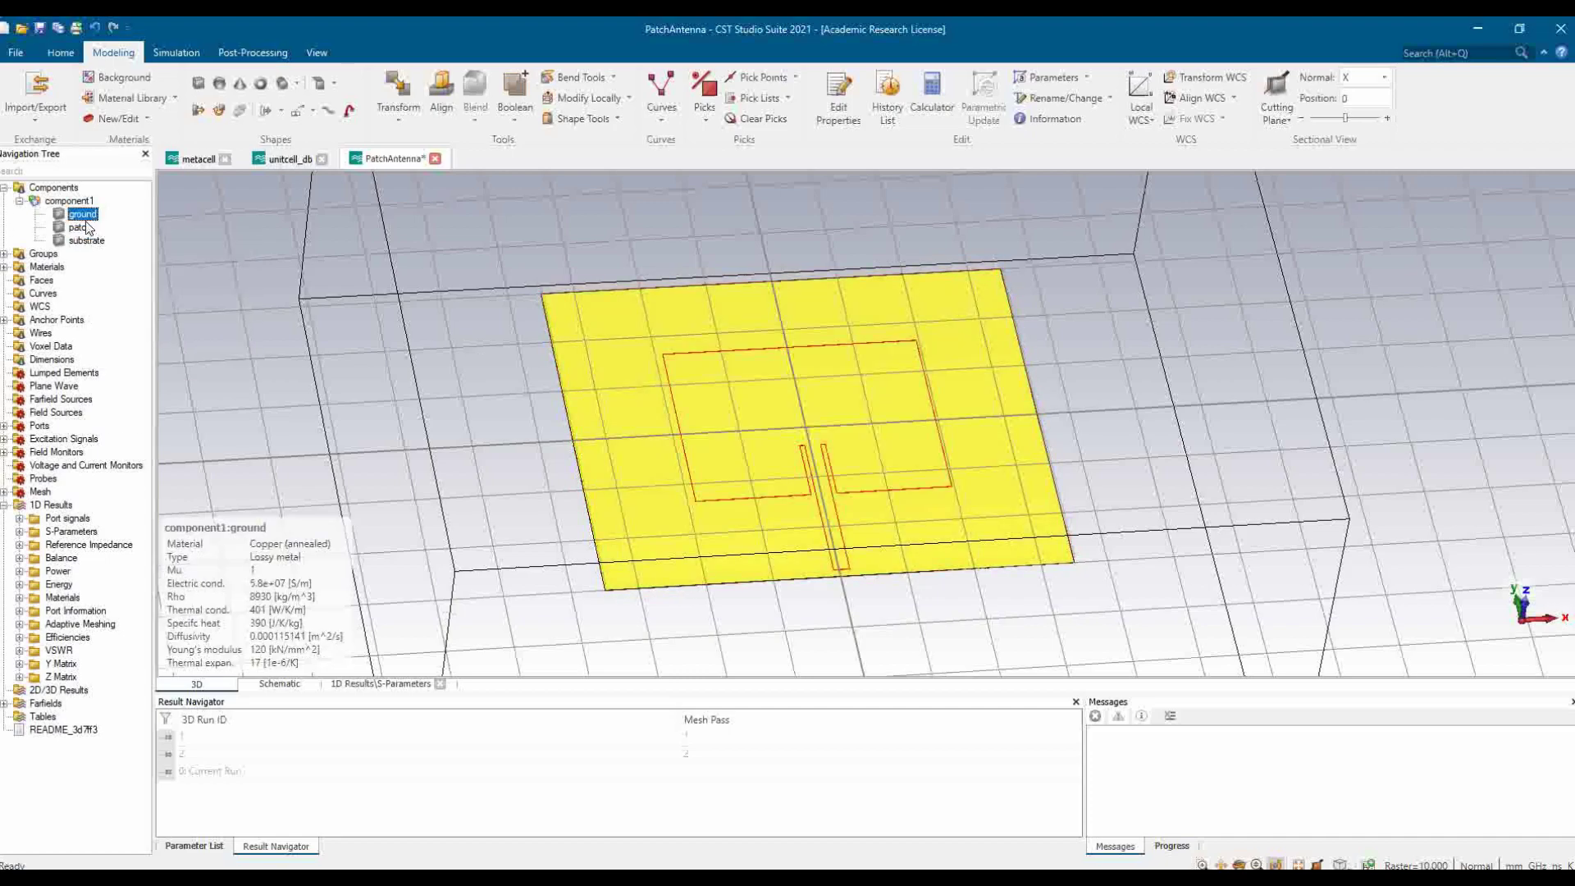
{"action": "left_click", "coordinate": [86, 240]}
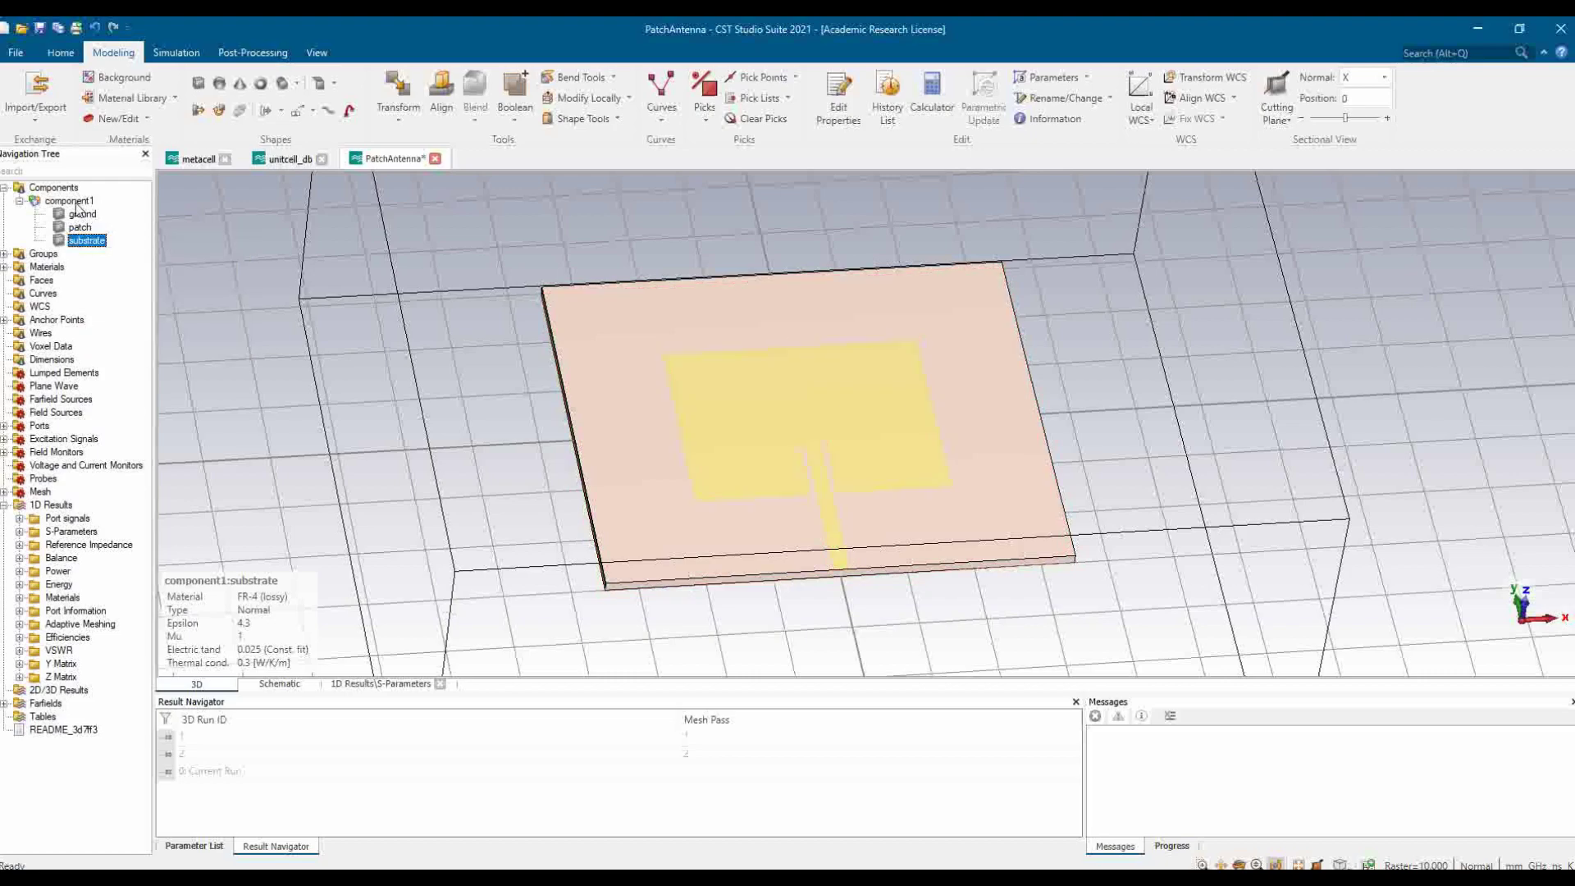
{"action": "left_click", "coordinate": [338, 298]}
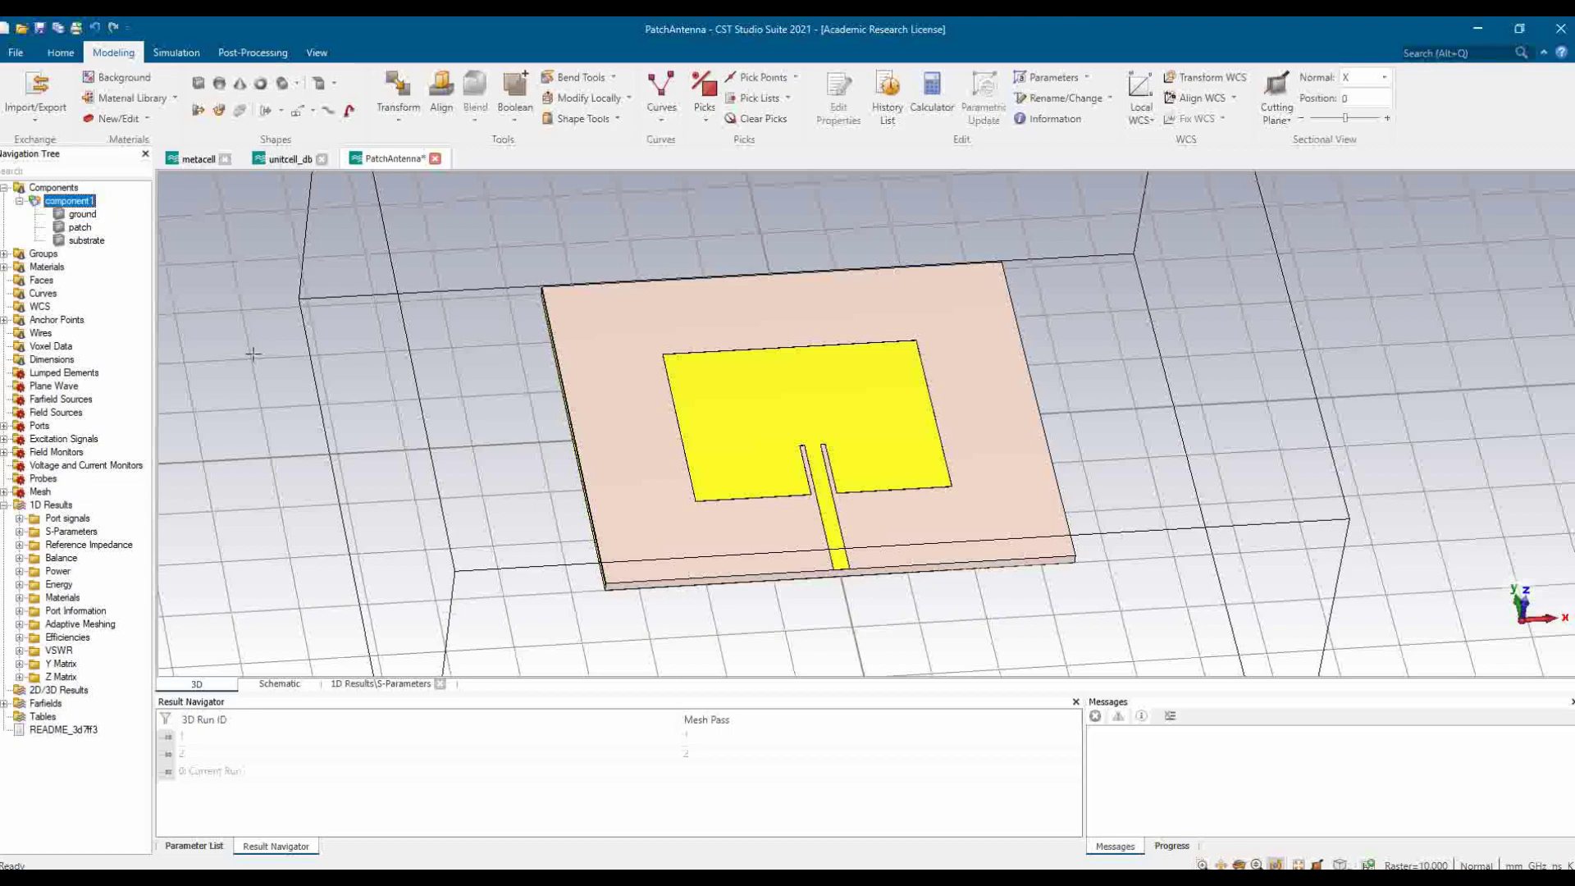
Select the substrate to view its properties, stepping through the parts with the arrow keys
{"action": "mouse_move", "coordinate": [85, 220]}
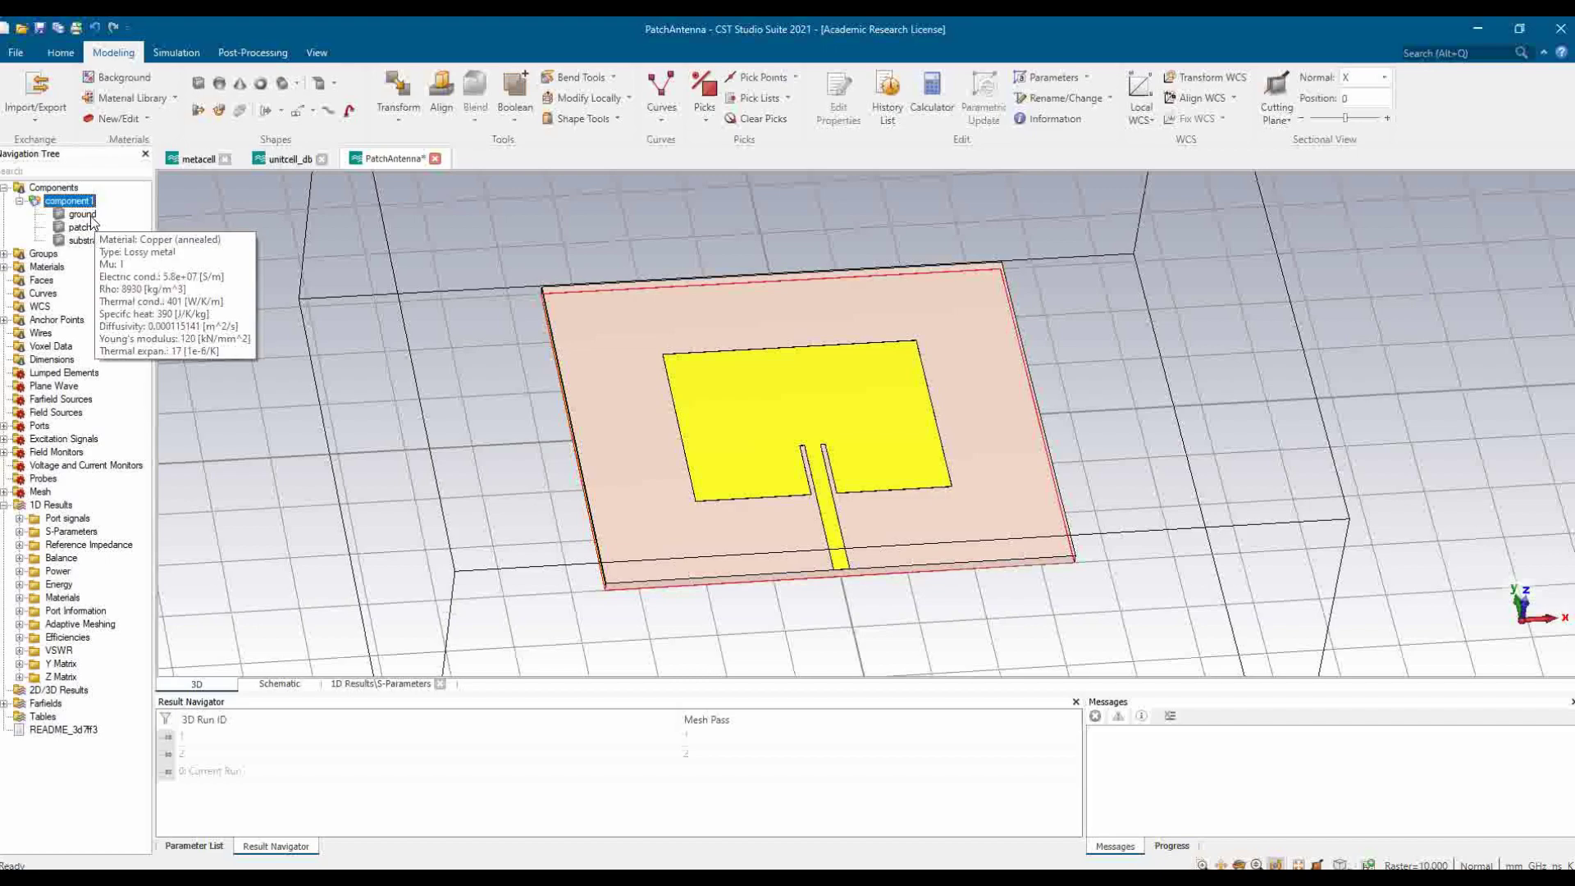
{"action": "left_click", "coordinate": [85, 240]}
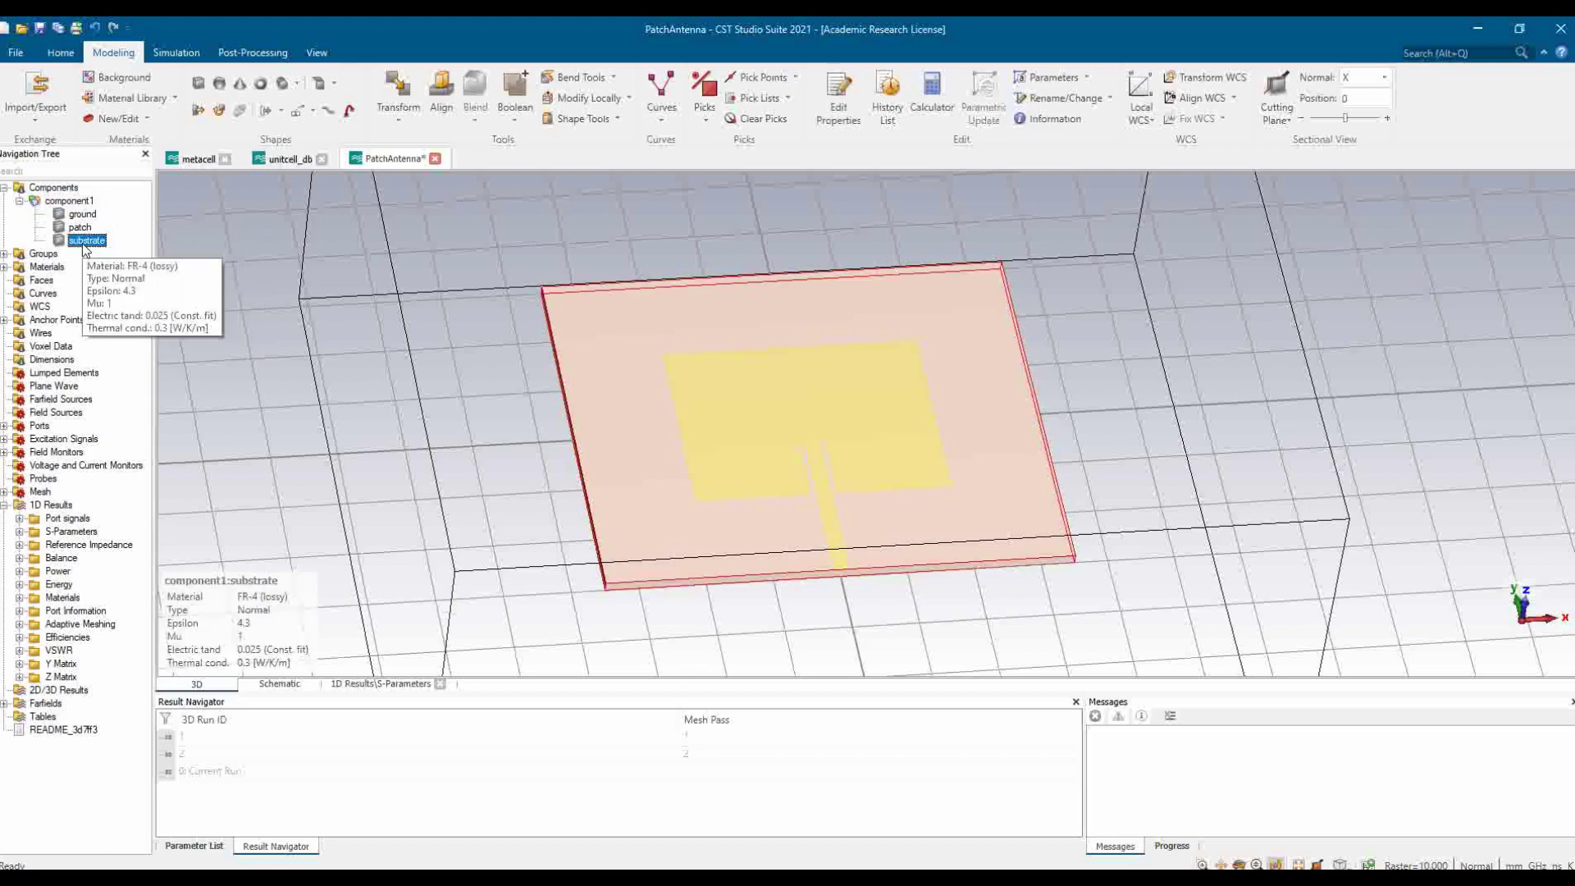
{"action": "key", "text": "Up"}
{"action": "key", "text": "Up"}
{"action": "key", "text": "Down"}
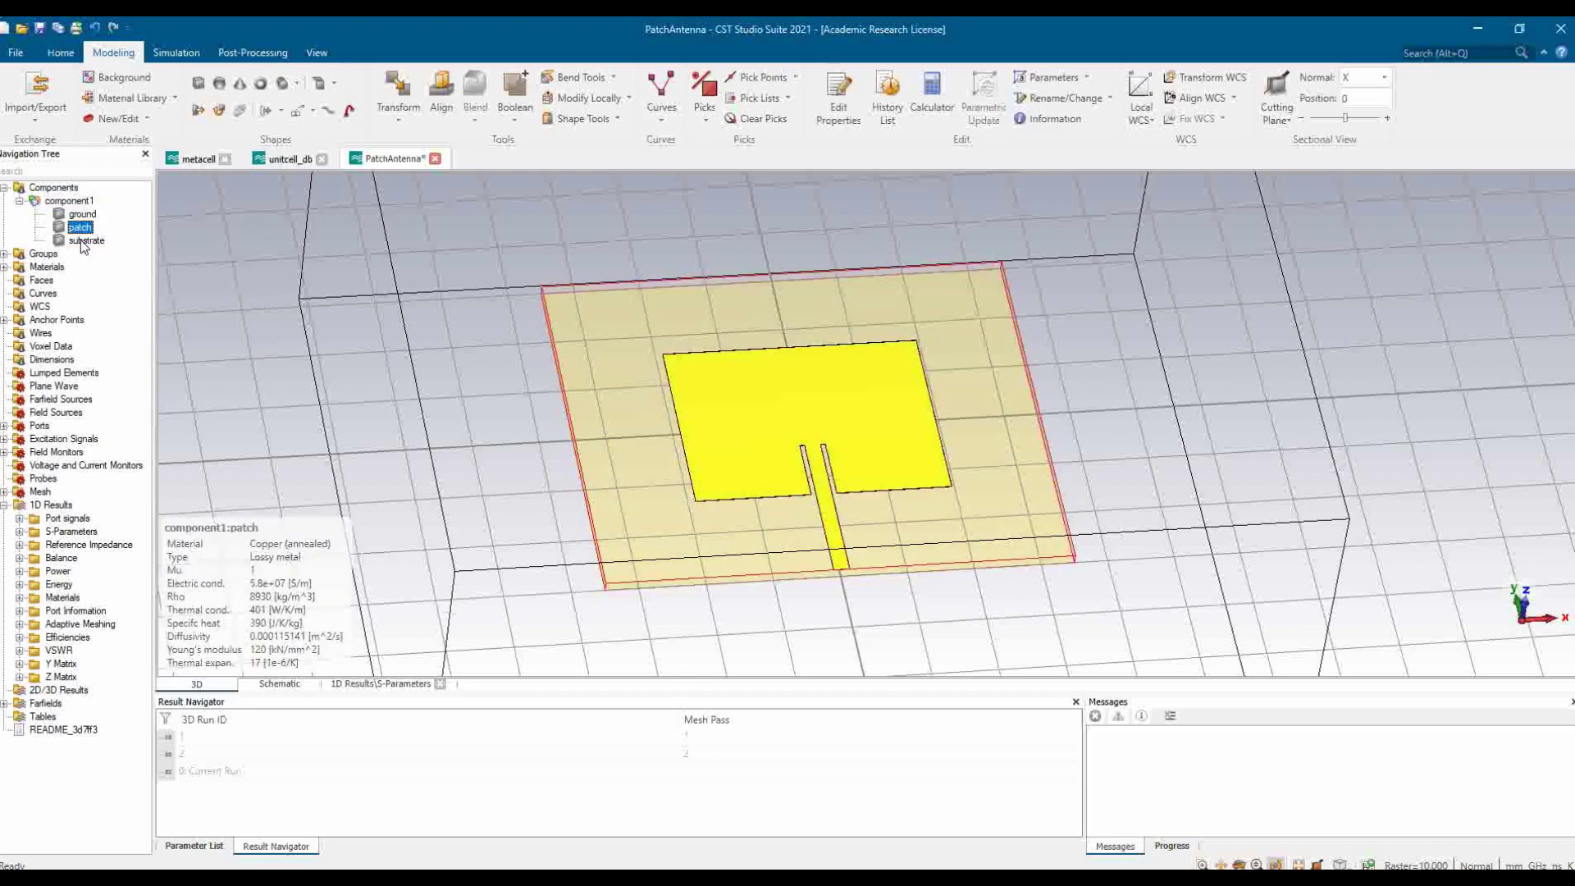
{"action": "key", "text": "Down"}
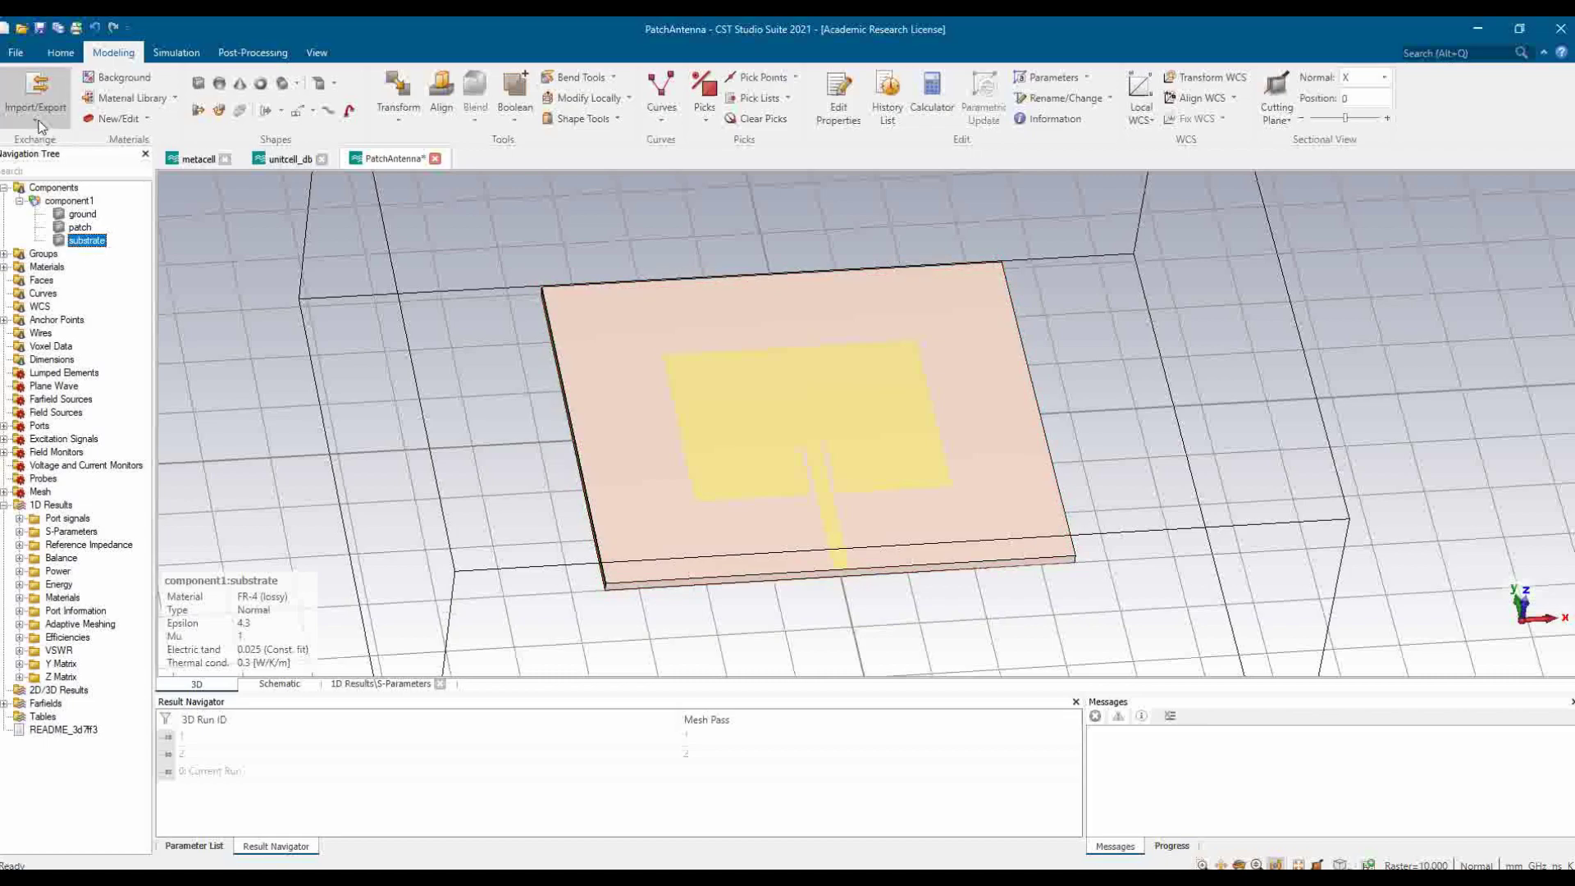
Select the ground plane and start a single-layer Gerber export of it
{"action": "key", "text": "Up"}
{"action": "key", "text": "Up"}
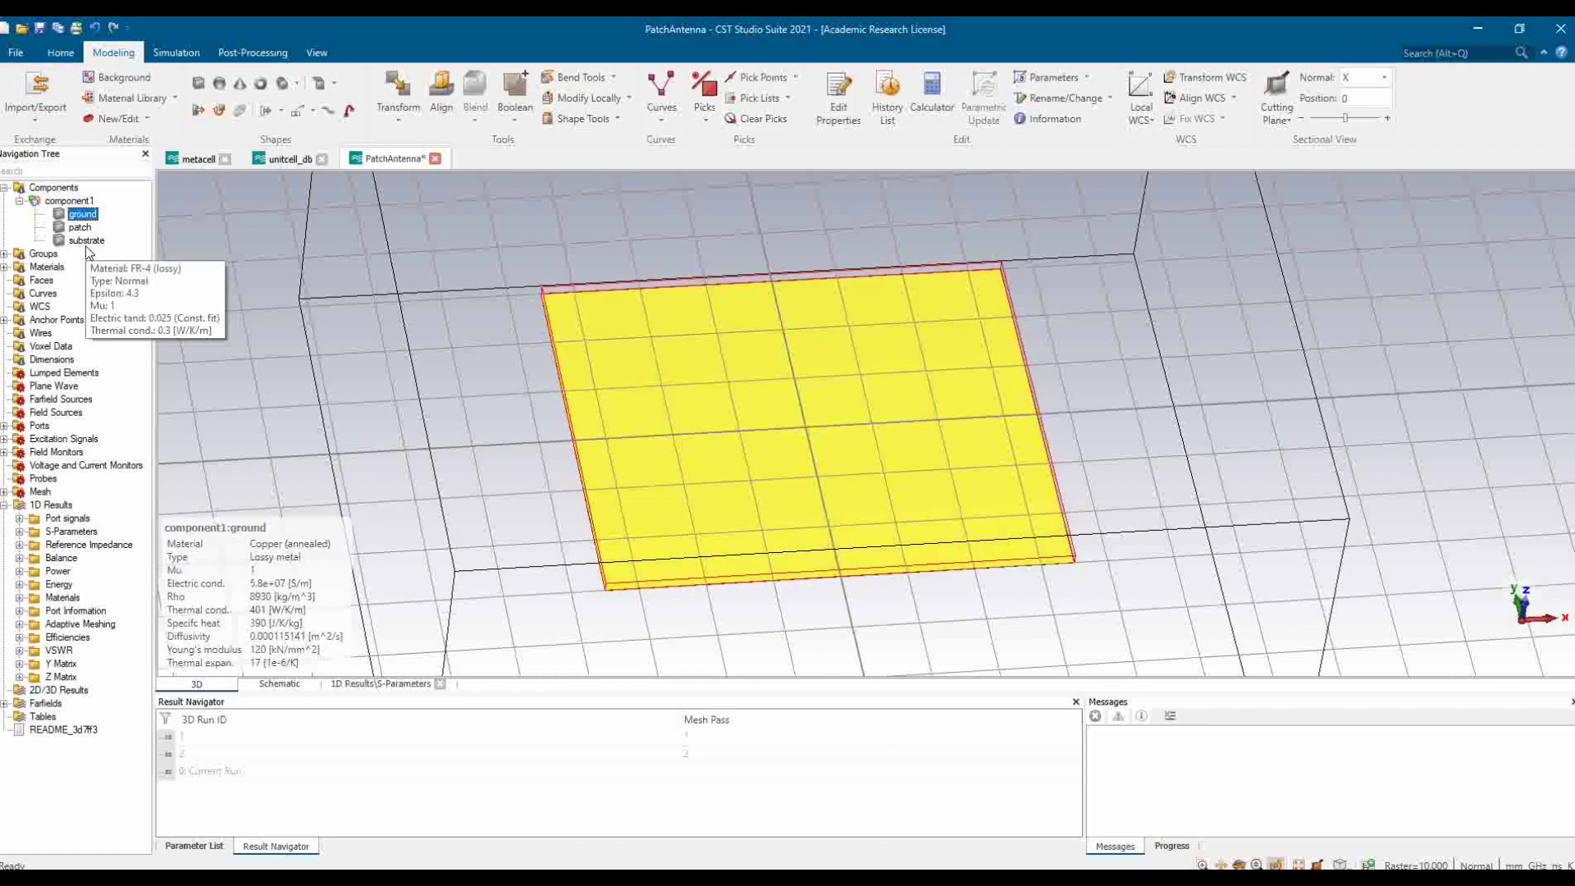
{"action": "left_click", "coordinate": [81, 214]}
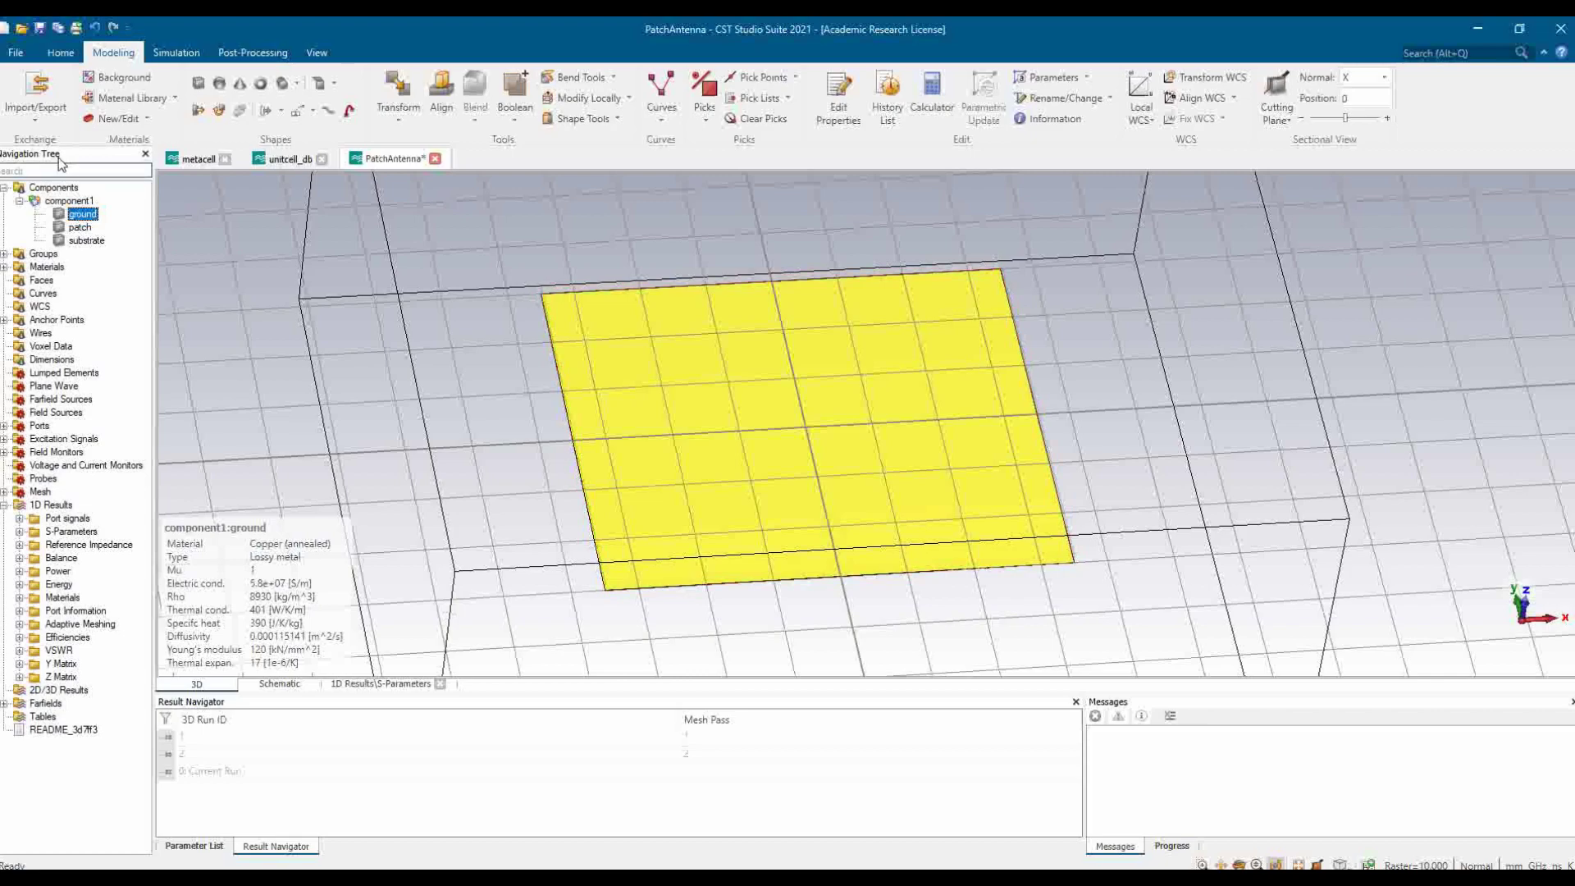
{"action": "left_click", "coordinate": [36, 92]}
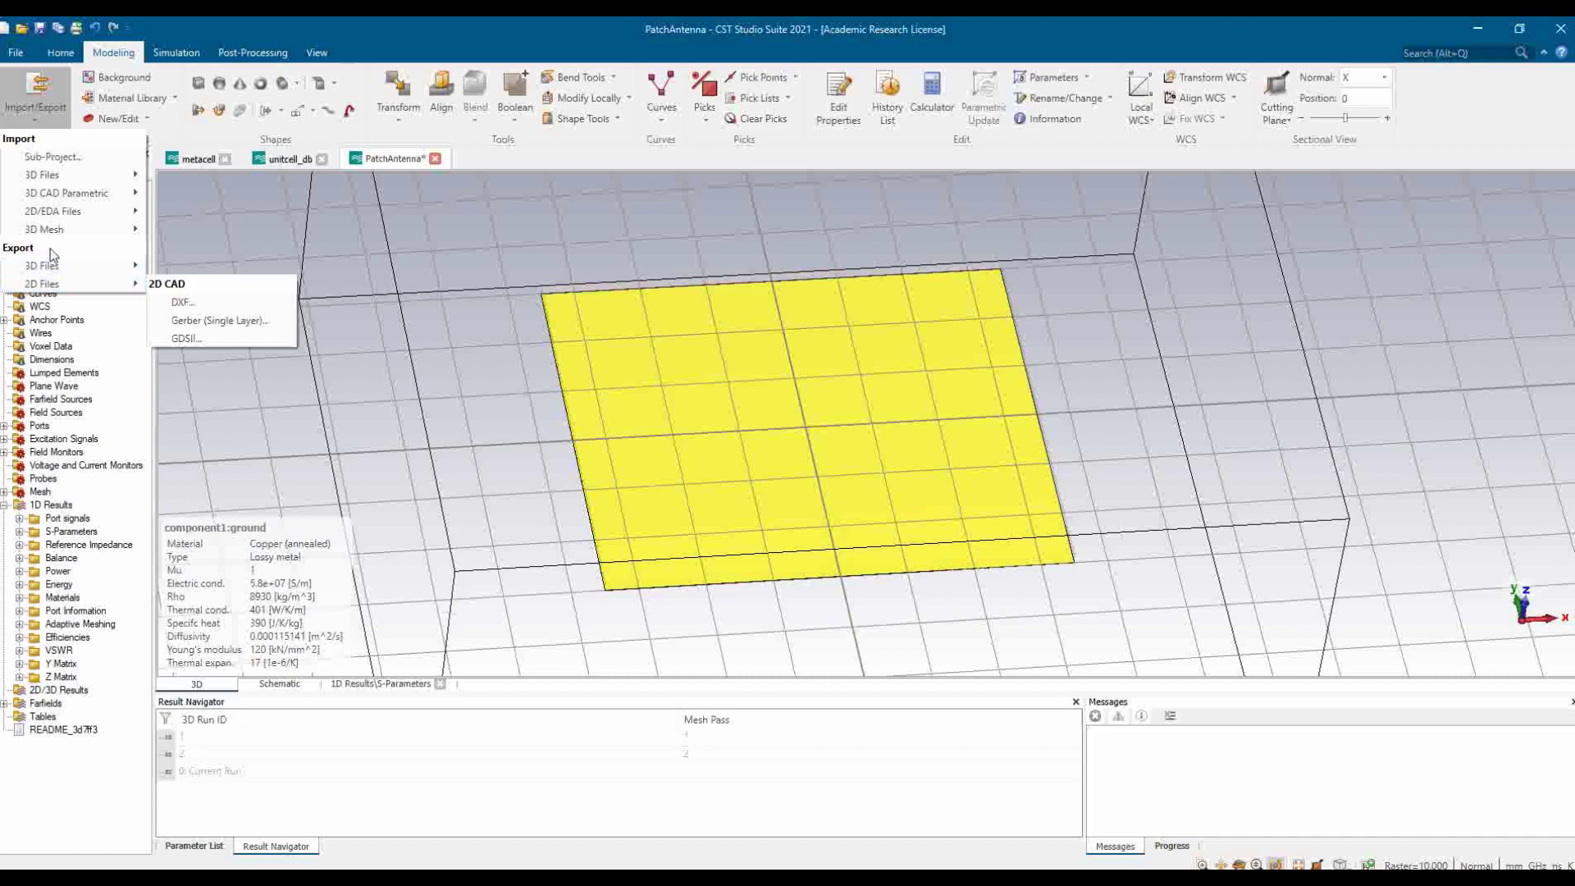
{"action": "mouse_move", "coordinate": [90, 283]}
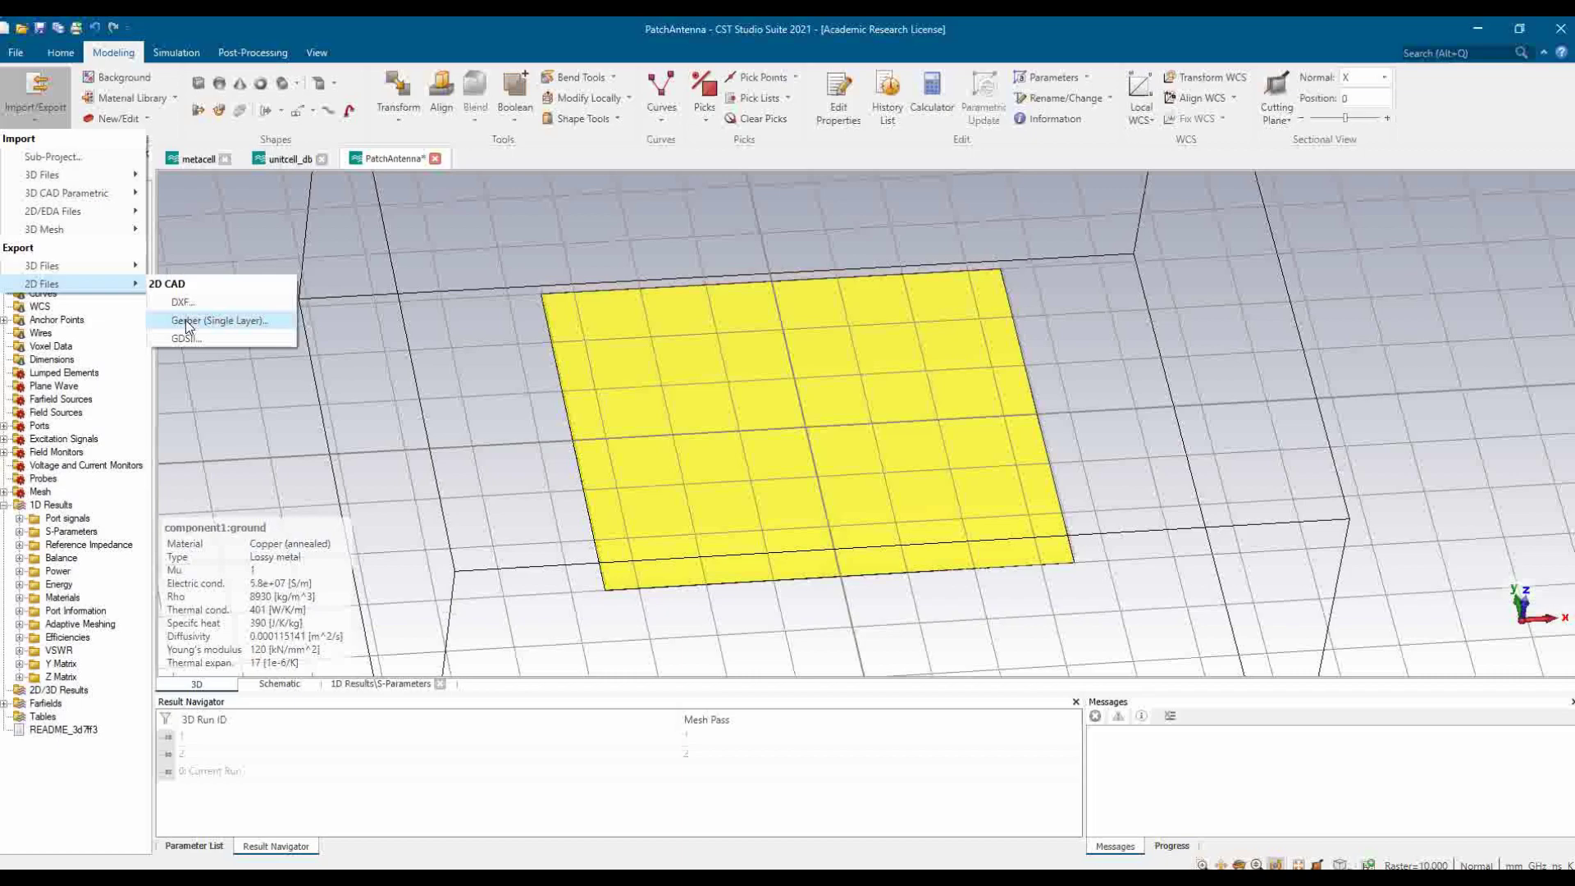
{"action": "left_click", "coordinate": [232, 328]}
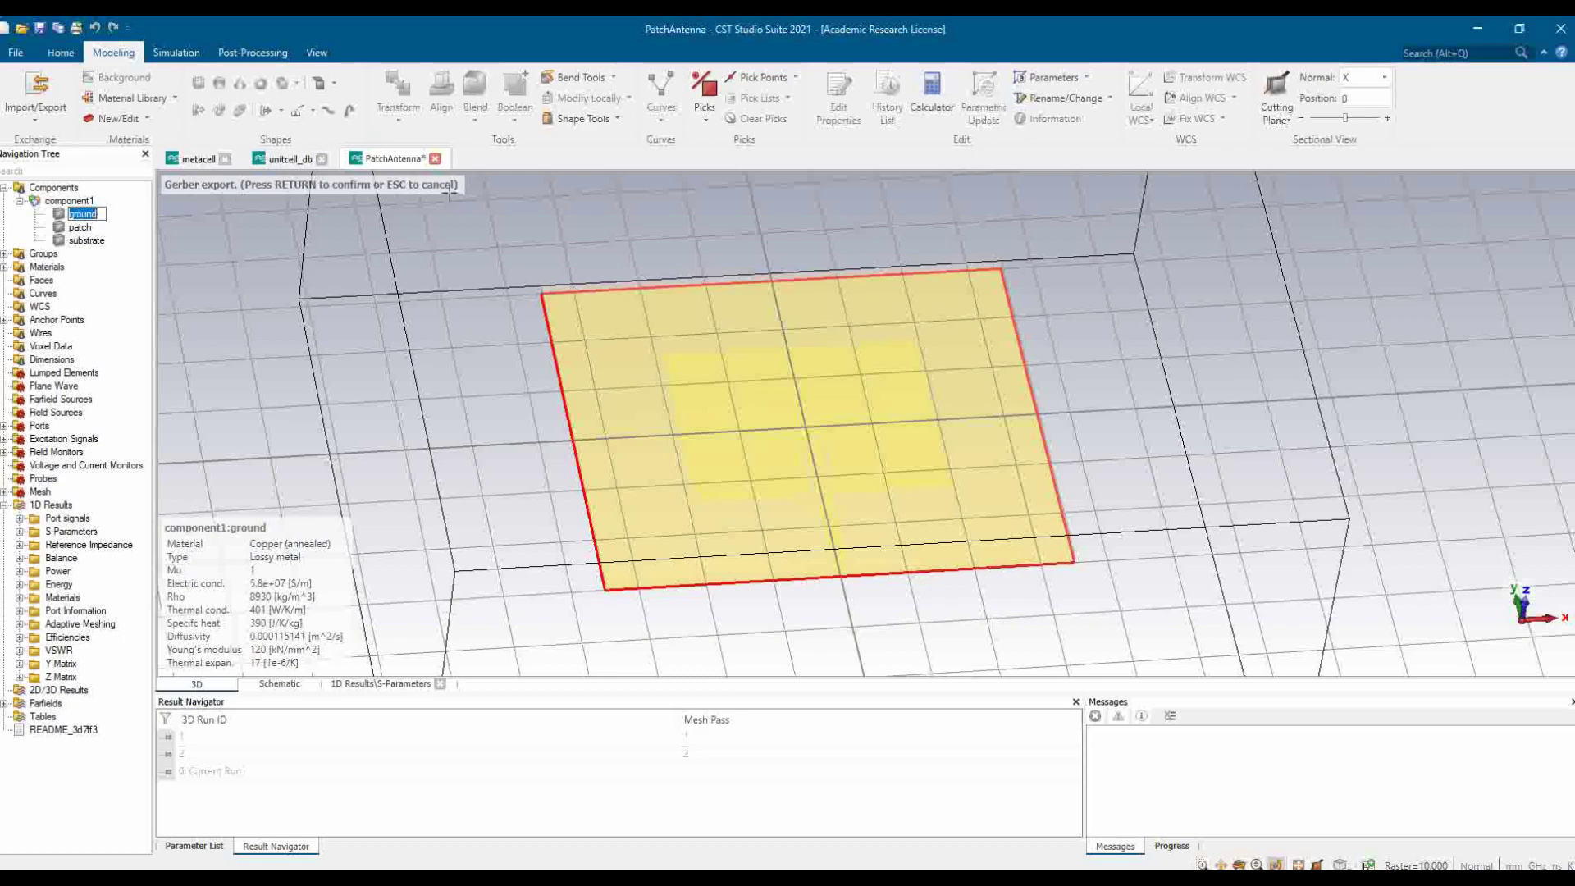
{"action": "key", "text": "Return"}
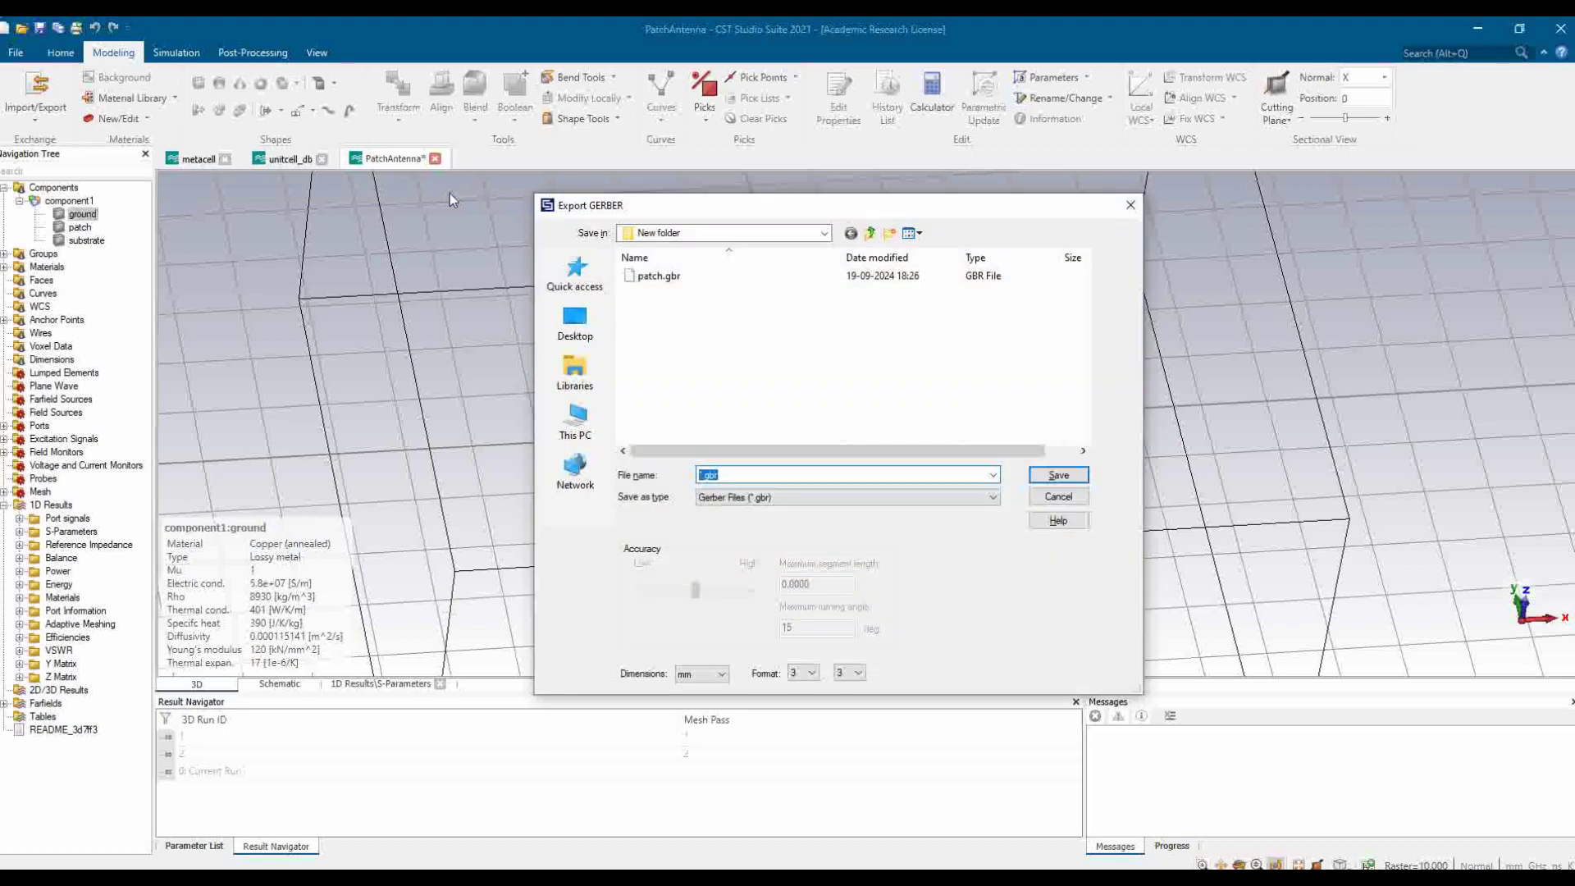
Delete the old patch.gbr from the folder and save the export as 'ground'
{"action": "left_click", "coordinate": [657, 275]}
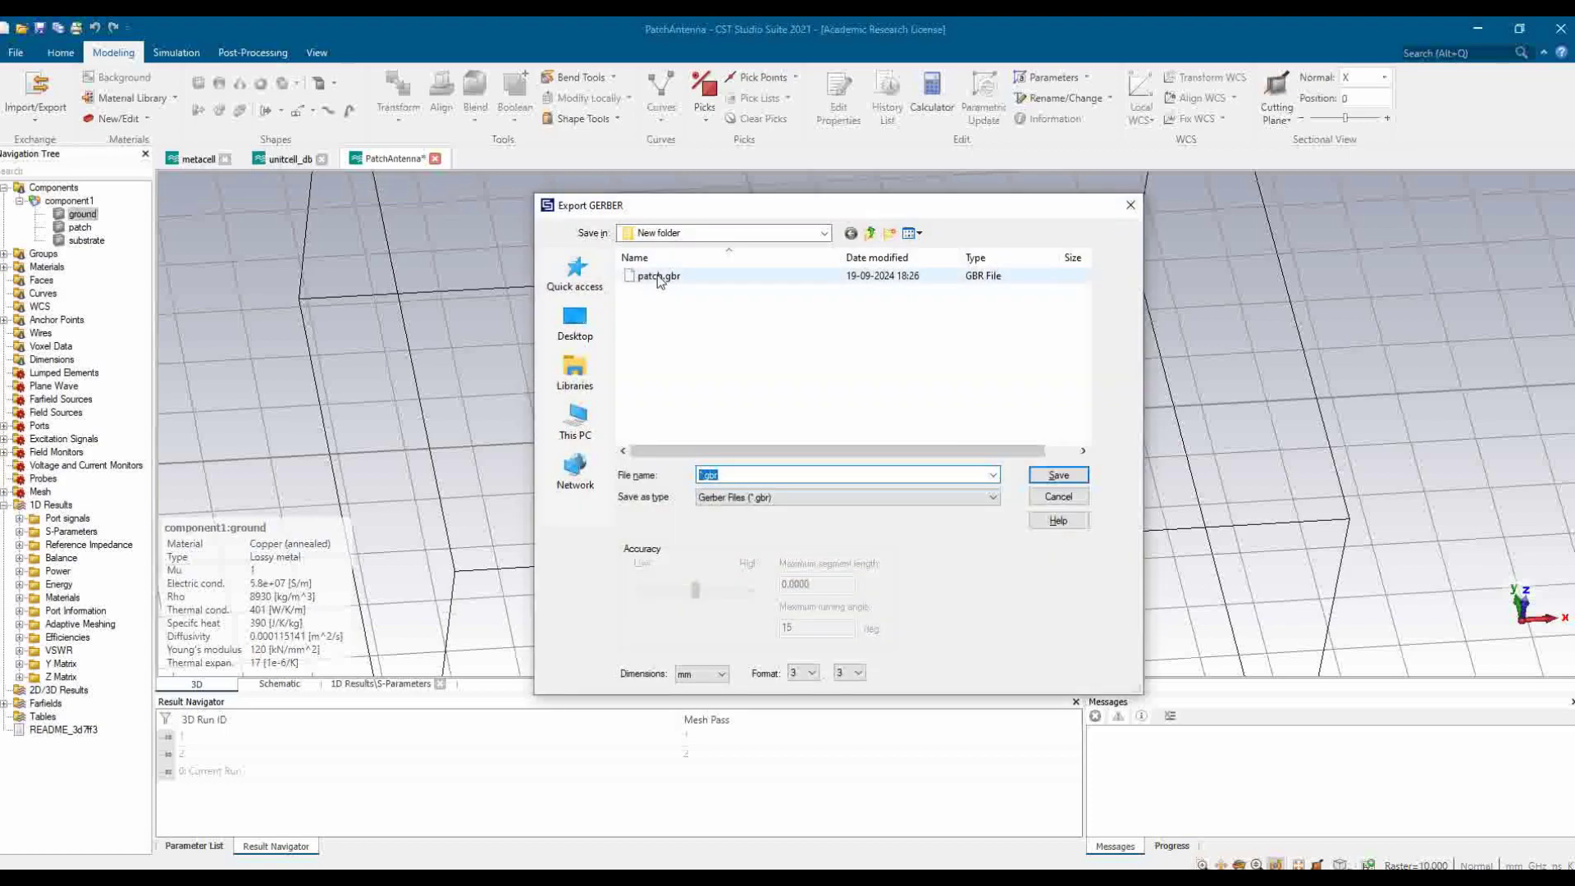
{"action": "key", "text": "shift+Delete"}
{"action": "key", "text": "Return"}
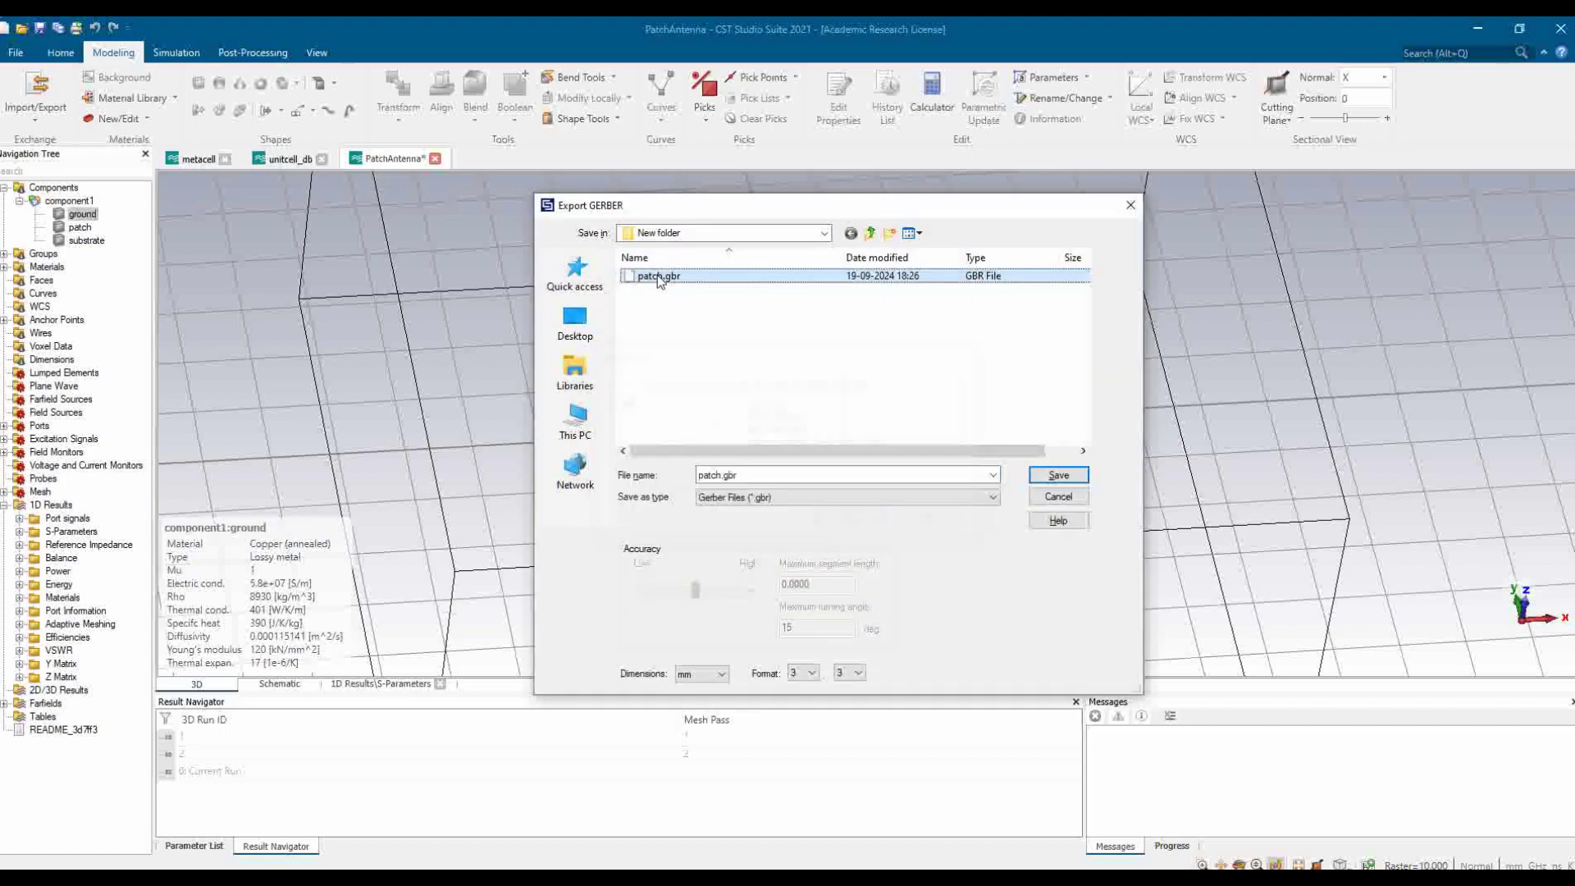
{"action": "double_click", "coordinate": [710, 475]}
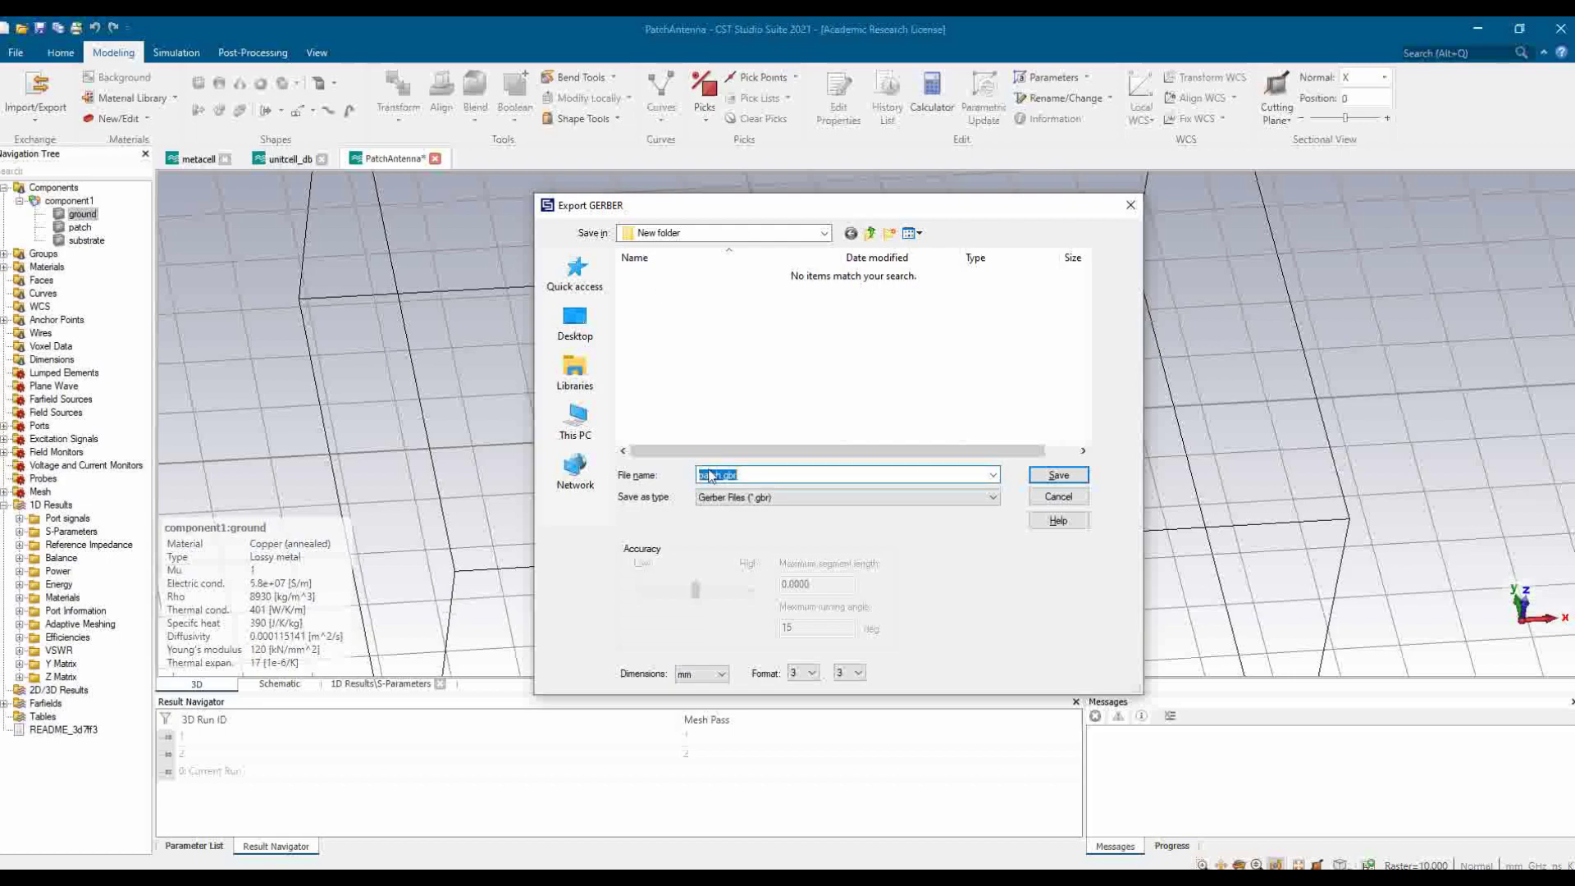
{"action": "type", "text": "ground"}
{"action": "key", "text": "Return"}
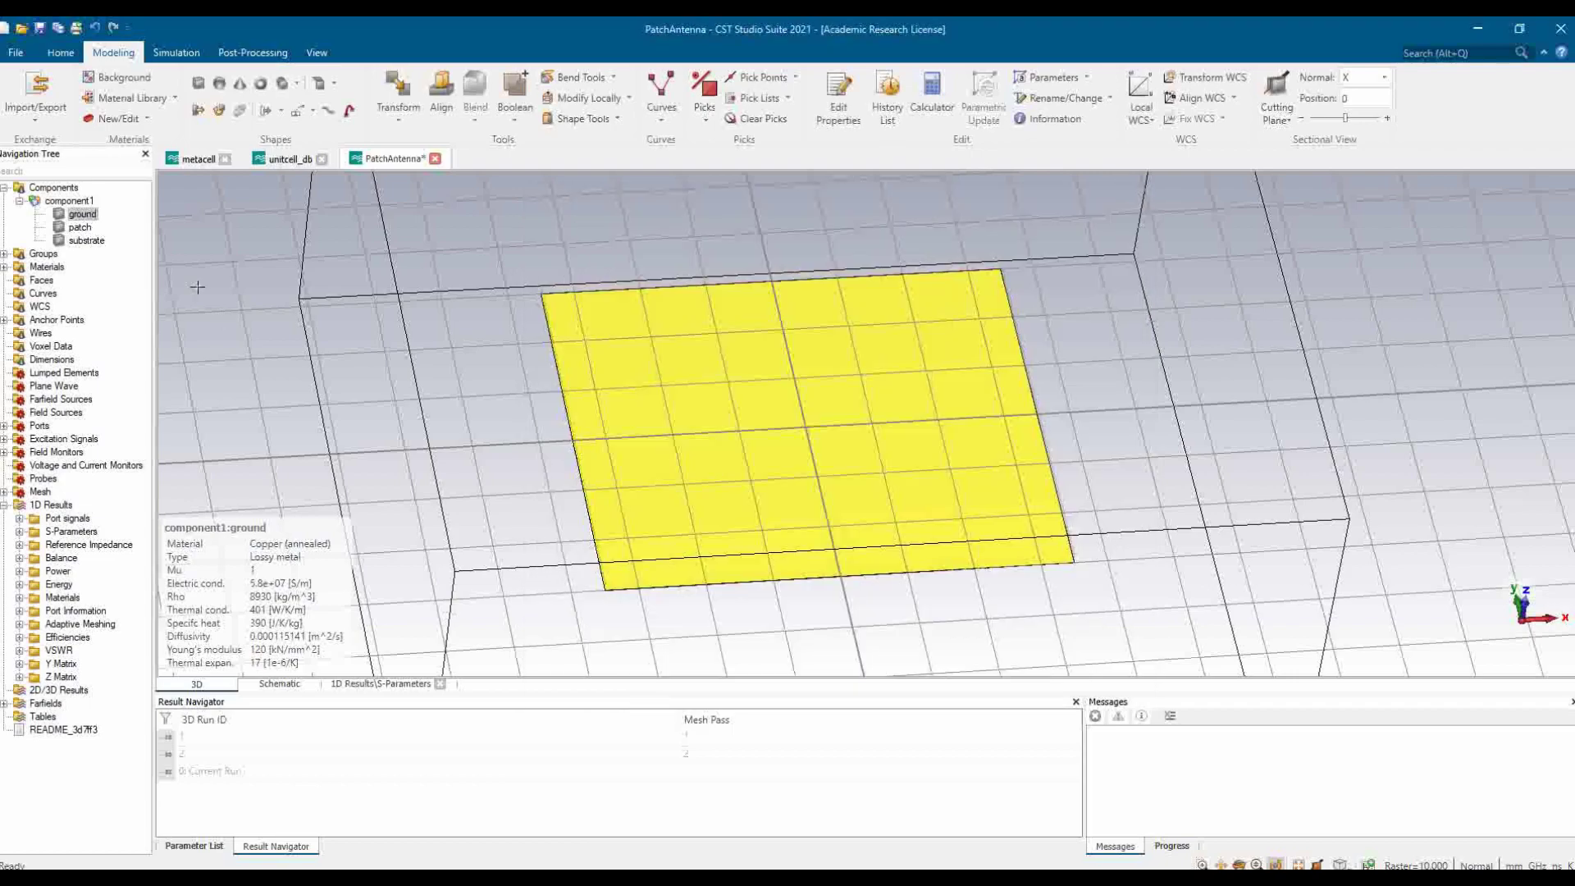
Attempt a Gerber export of the patch, dismiss the no-layer error, and select the substrate instead
{"action": "left_click", "coordinate": [80, 228]}
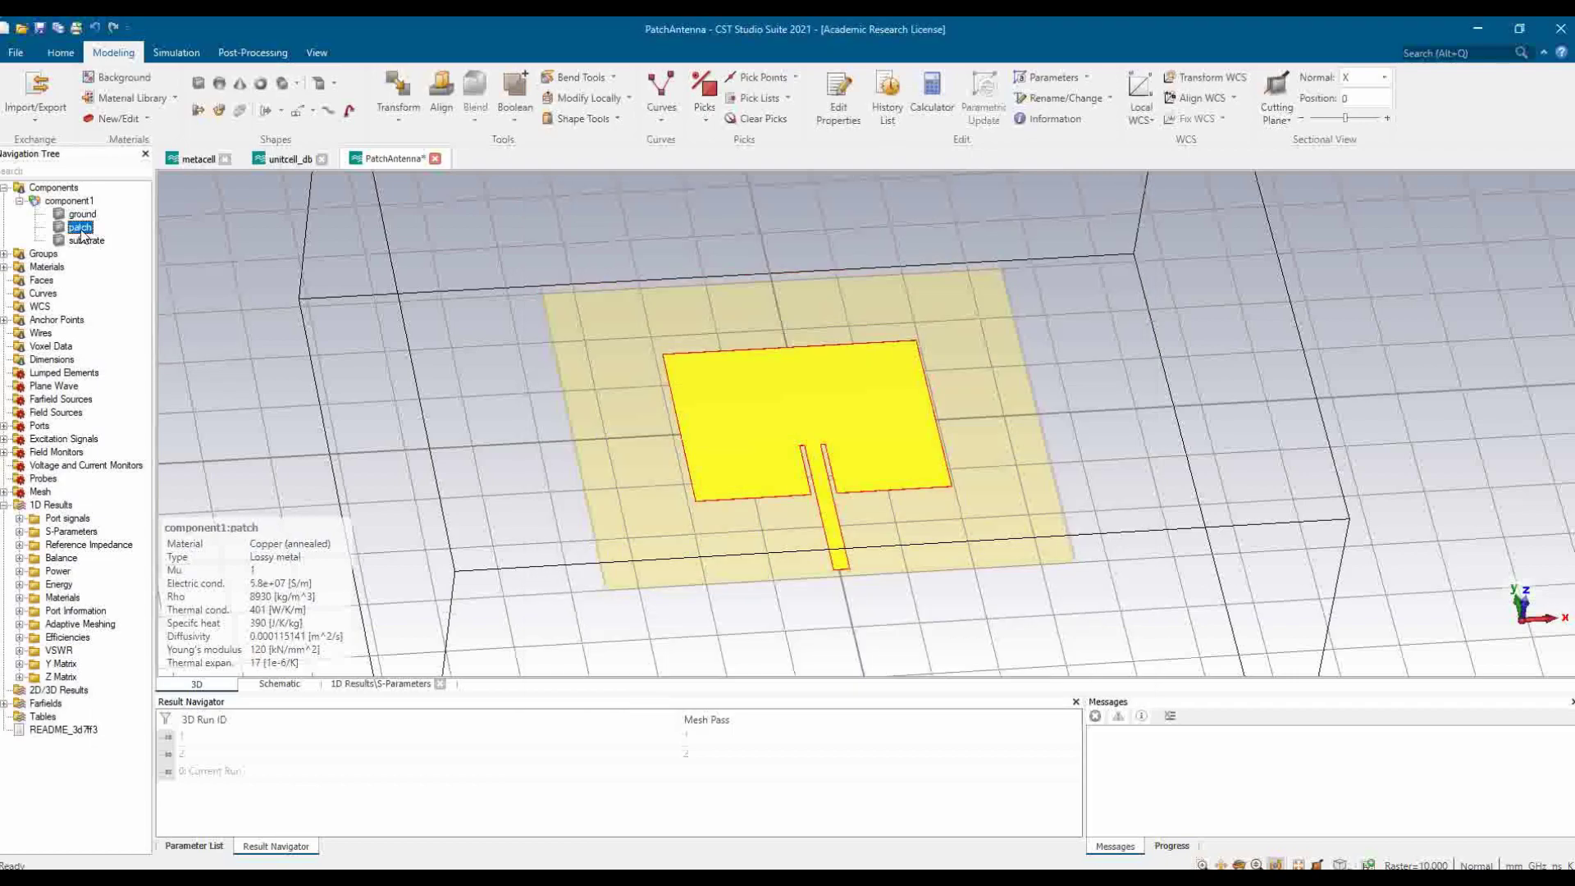
{"action": "left_click", "coordinate": [35, 97]}
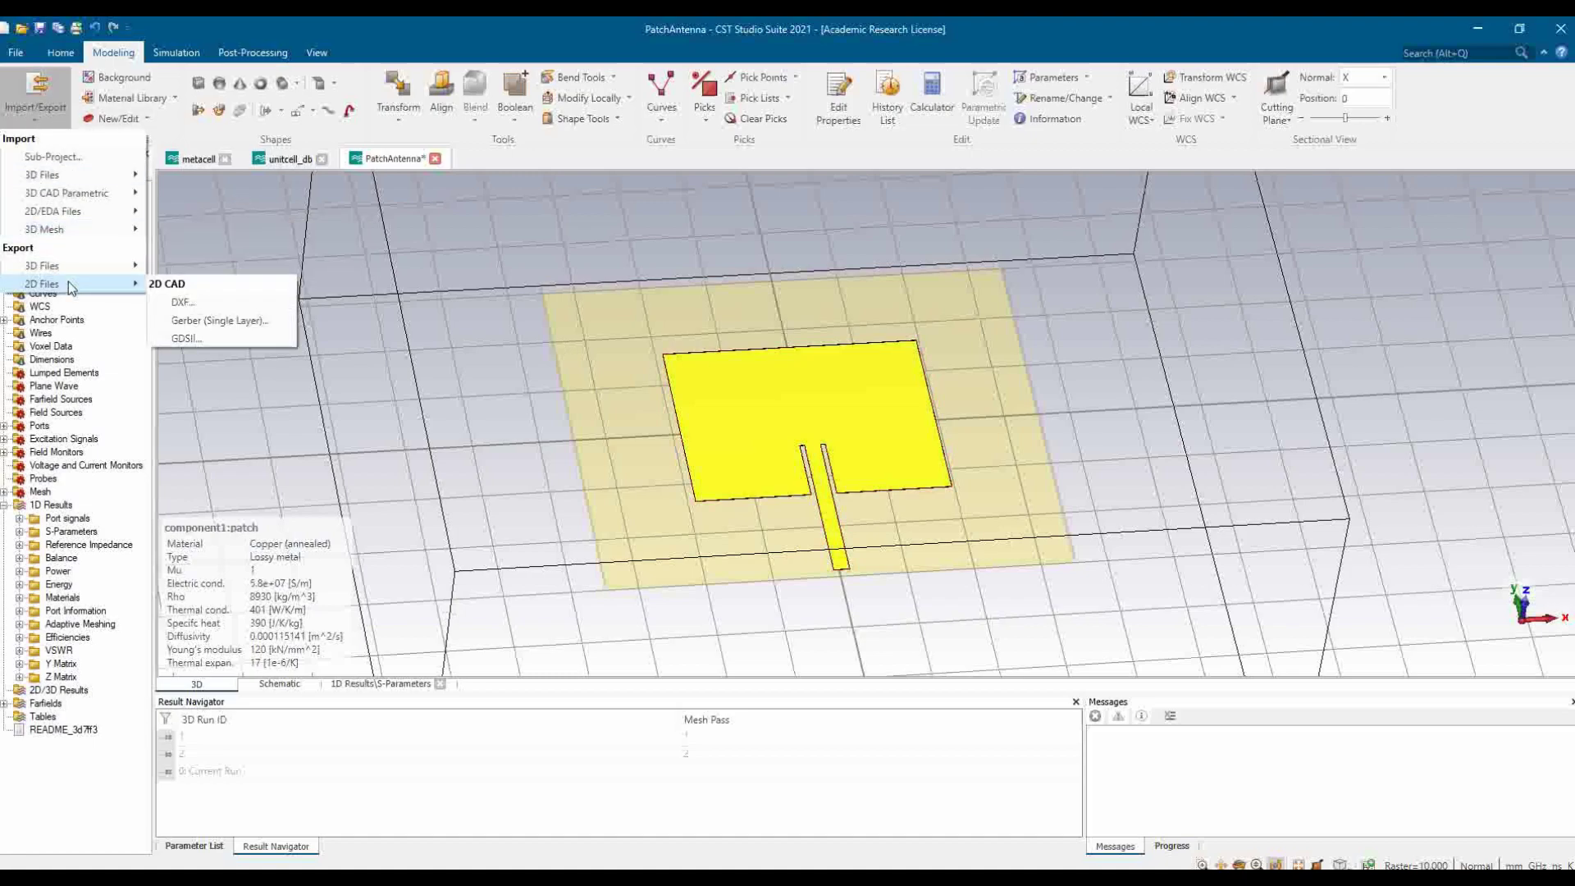
{"action": "left_click", "coordinate": [194, 323]}
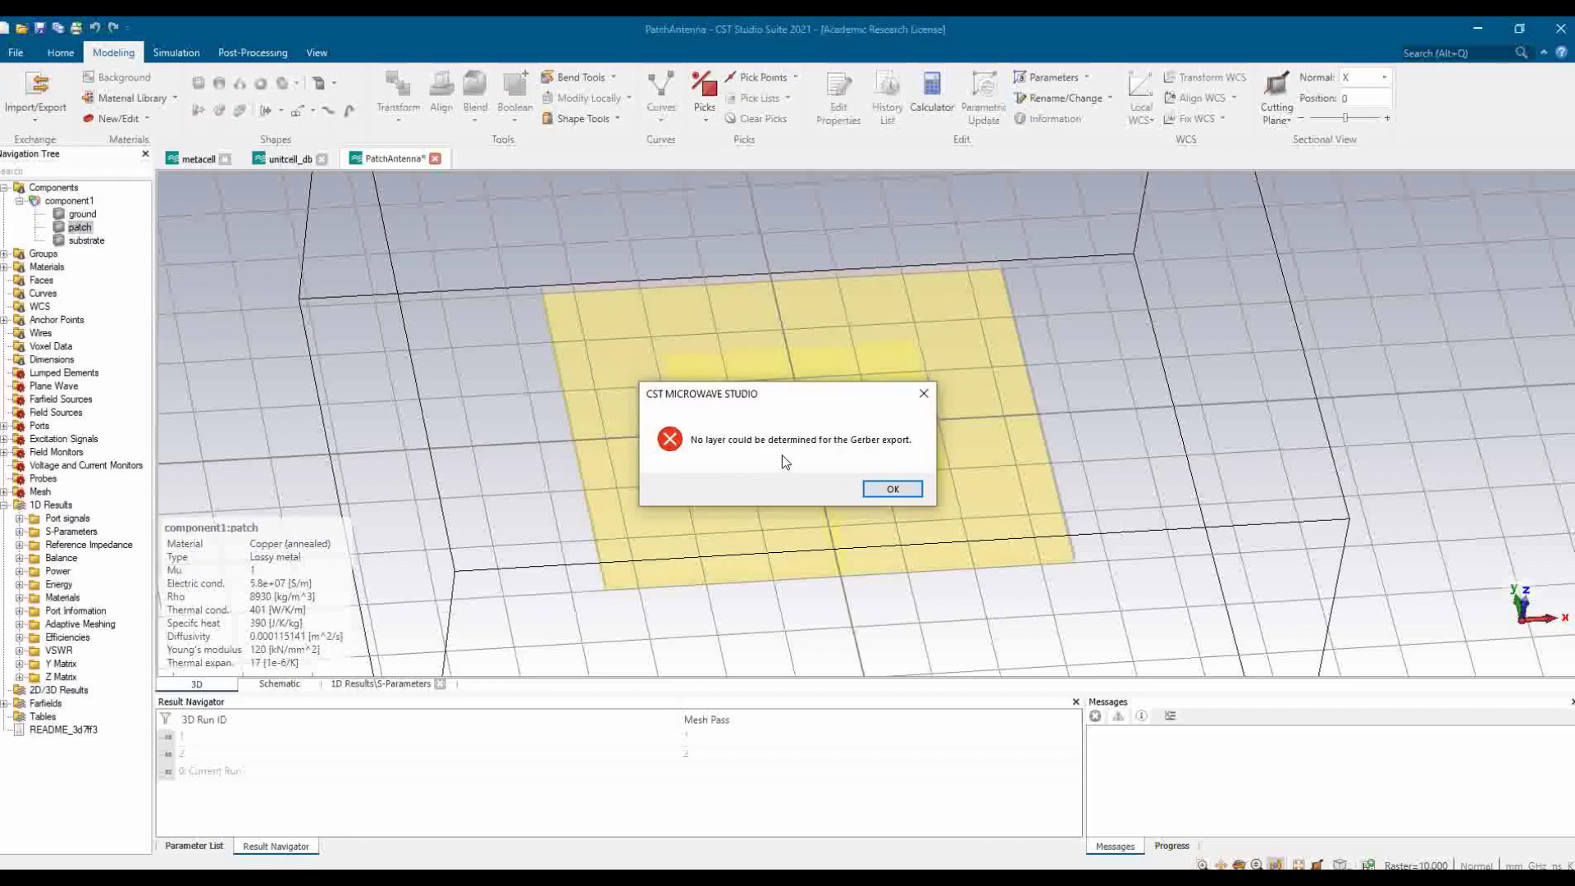
{"action": "left_click", "coordinate": [893, 490]}
{"action": "left_click", "coordinate": [86, 240]}
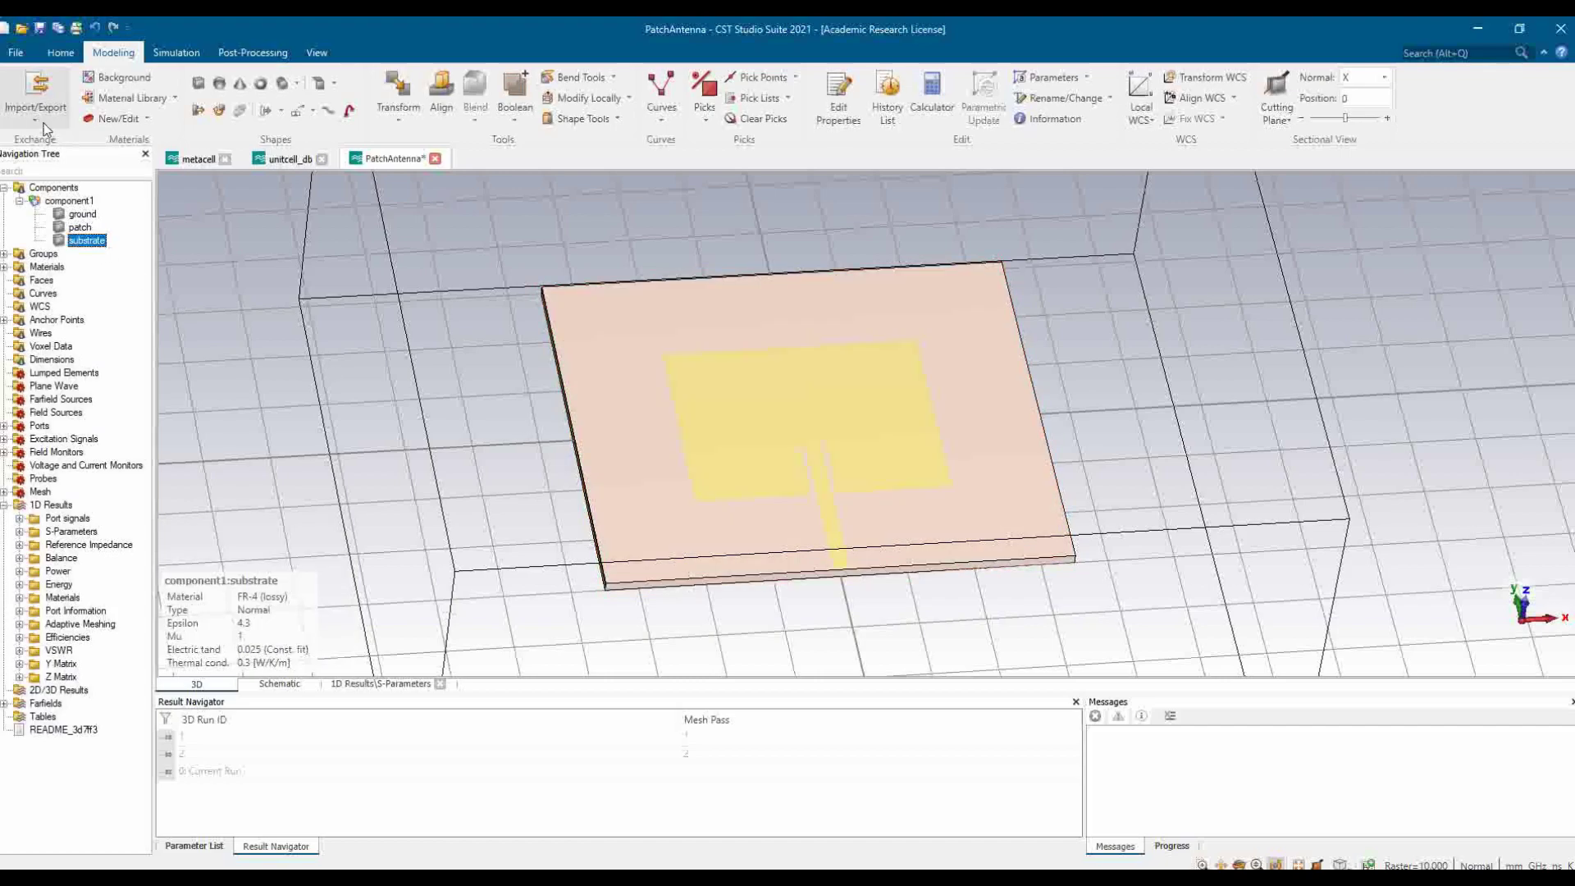
Export the substrate as a single-layer Gerber file in New folder, correcting a typo in the name
{"action": "left_click", "coordinate": [37, 96]}
{"action": "mouse_move", "coordinate": [74, 283]}
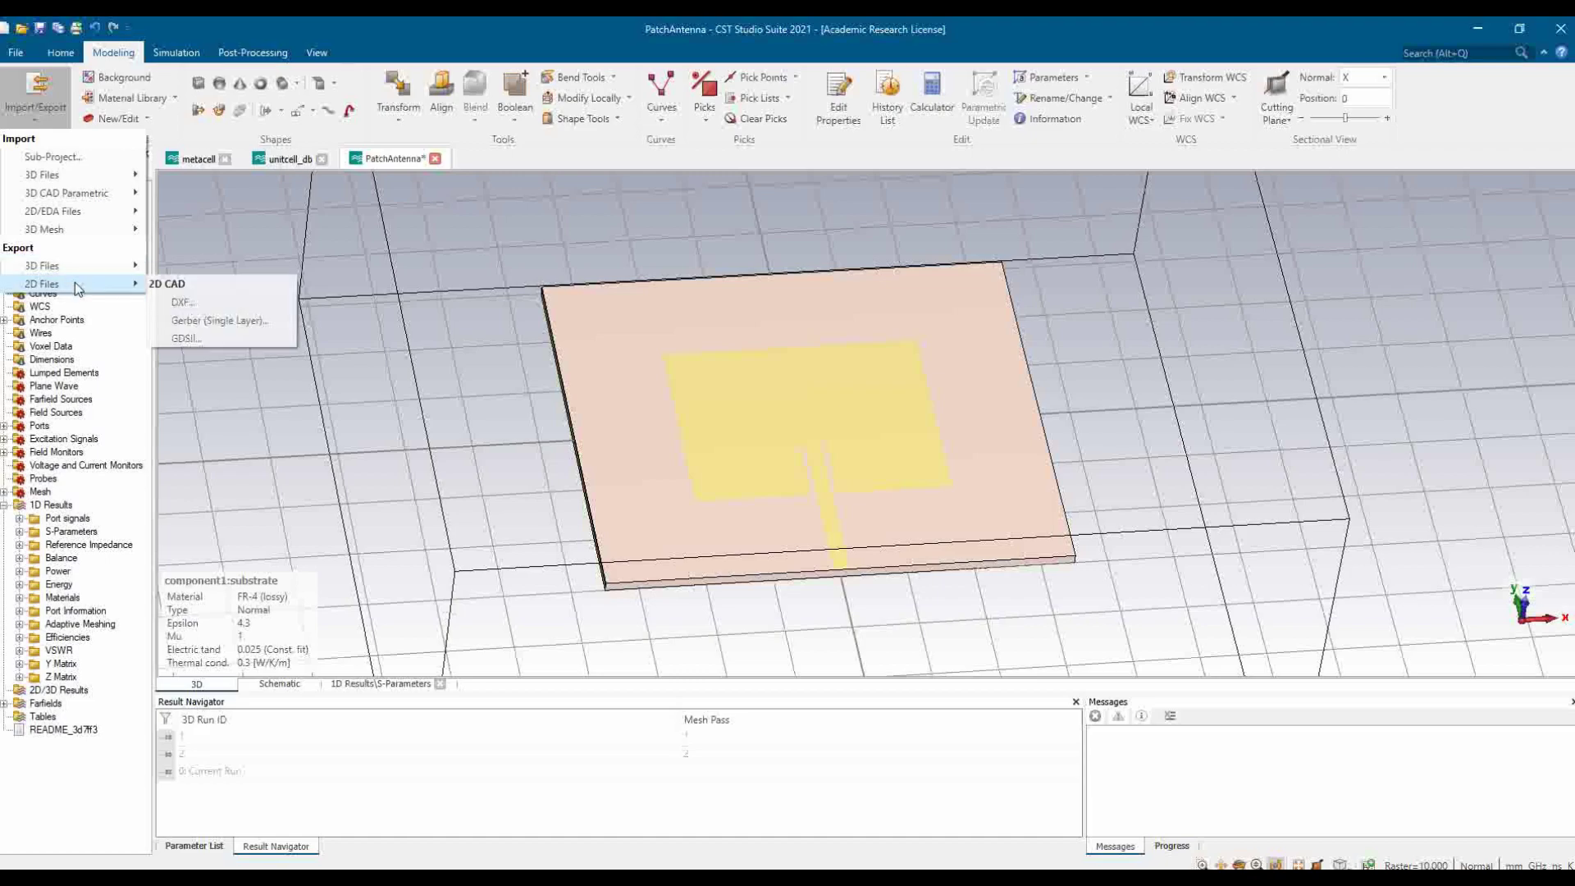
{"action": "left_click", "coordinate": [205, 338]}
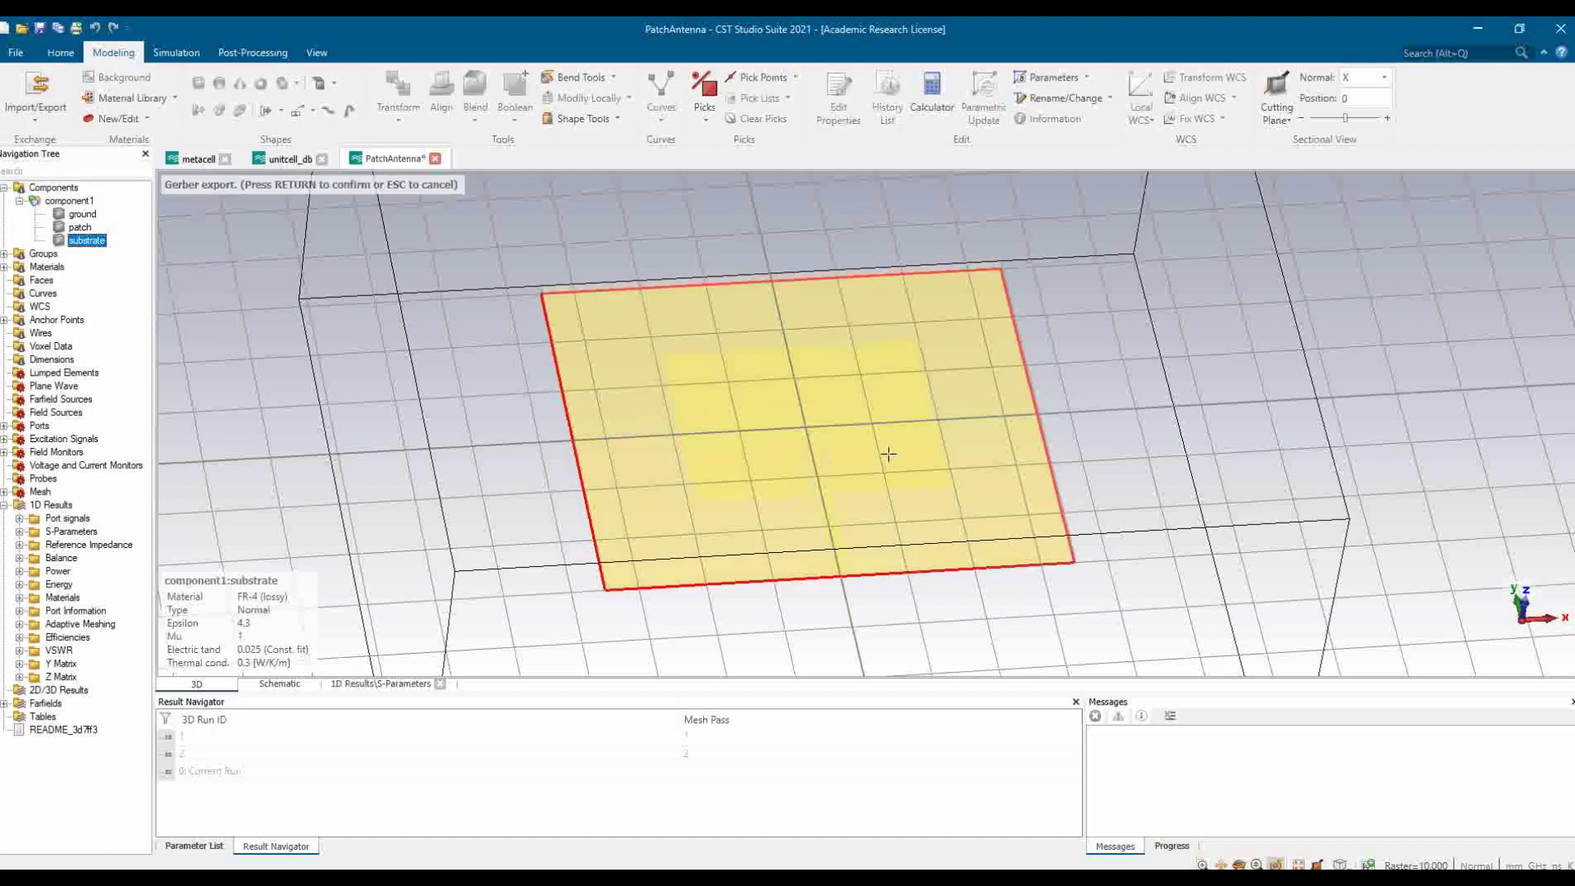
{"action": "key", "text": "Return"}
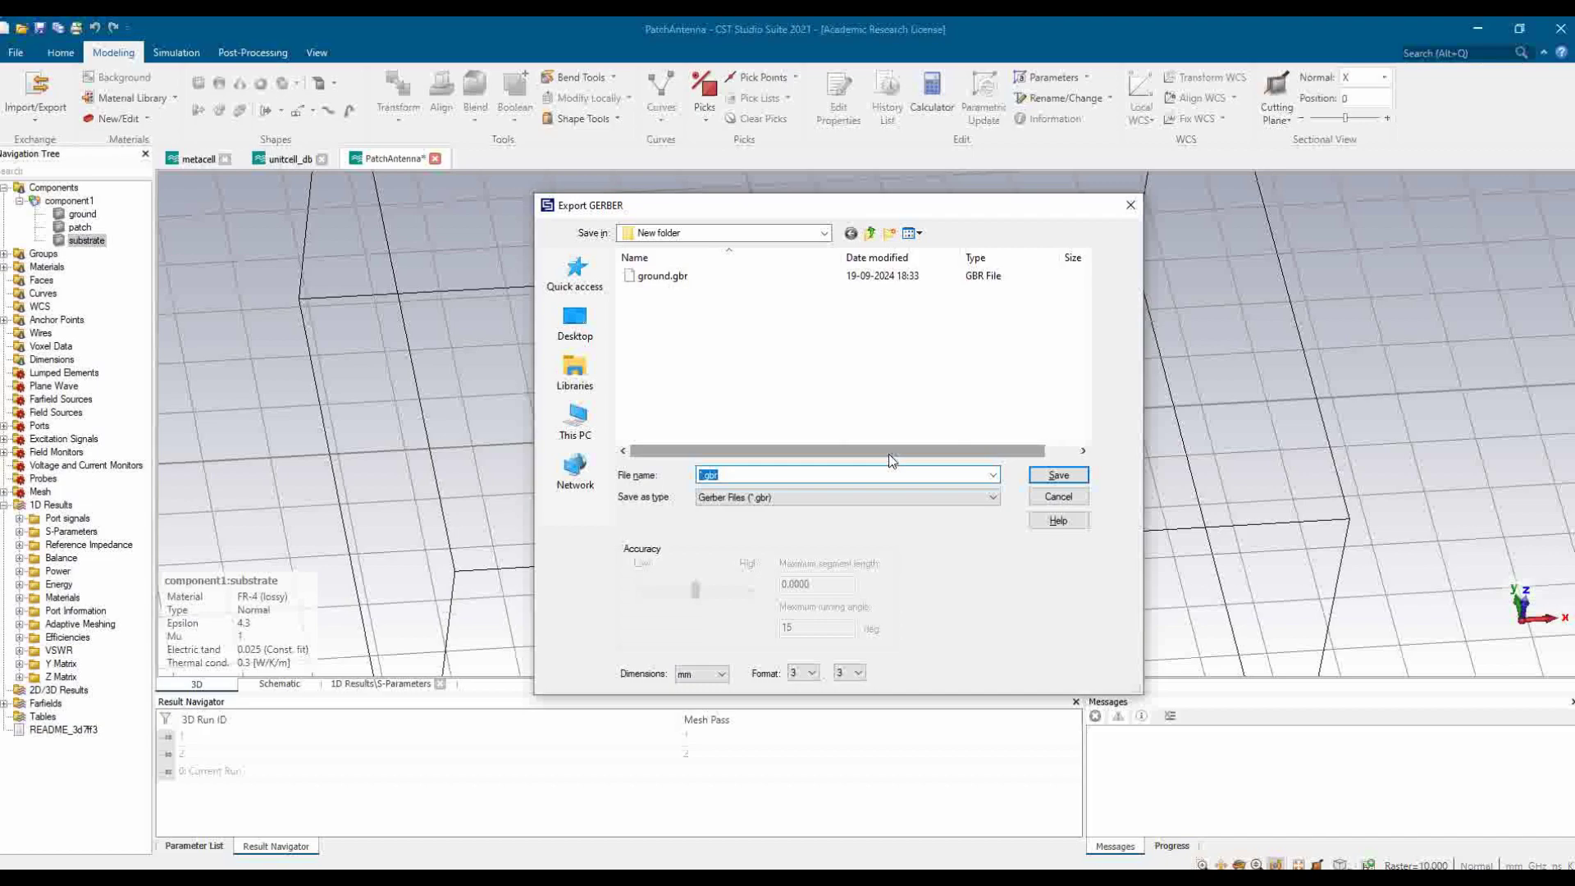
{"action": "left_click", "coordinate": [703, 475]}
{"action": "type", "text": "substarte"}
{"action": "key", "text": "BackSpace"}
{"action": "key", "text": "BackSpace"}
{"action": "key", "text": "BackSpace"}
{"action": "key", "text": "BackSpace"}
{"action": "type", "text": "rat"}
{"action": "key", "text": "Return"}
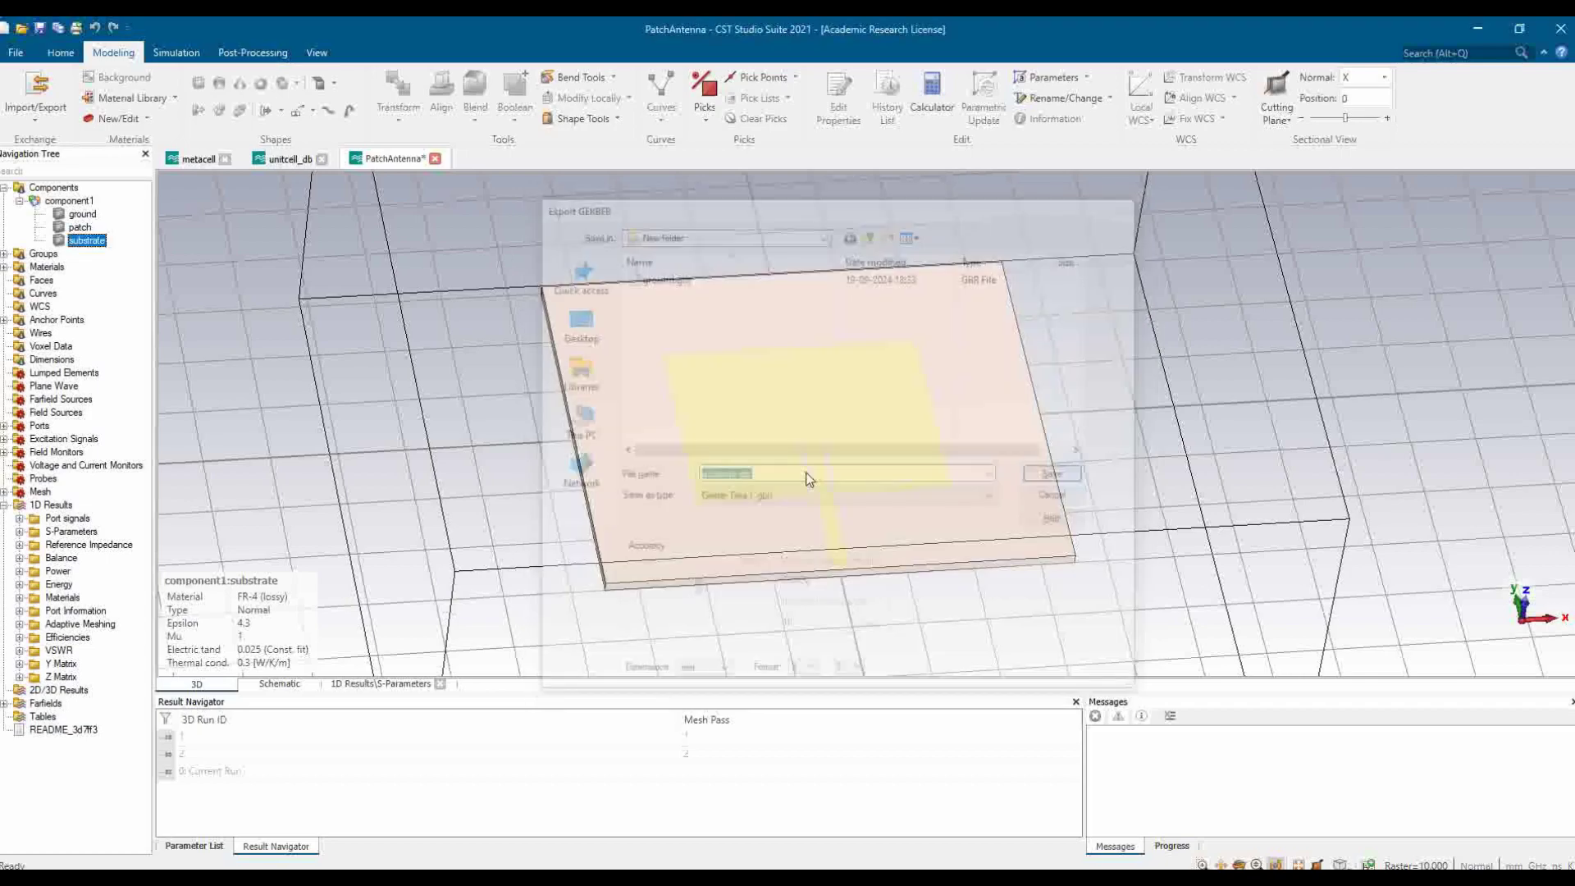
Retry a single-layer Gerber export with the patch selected, and dismiss the no-layer error again
{"action": "left_click", "coordinate": [69, 241]}
{"action": "left_click", "coordinate": [80, 227]}
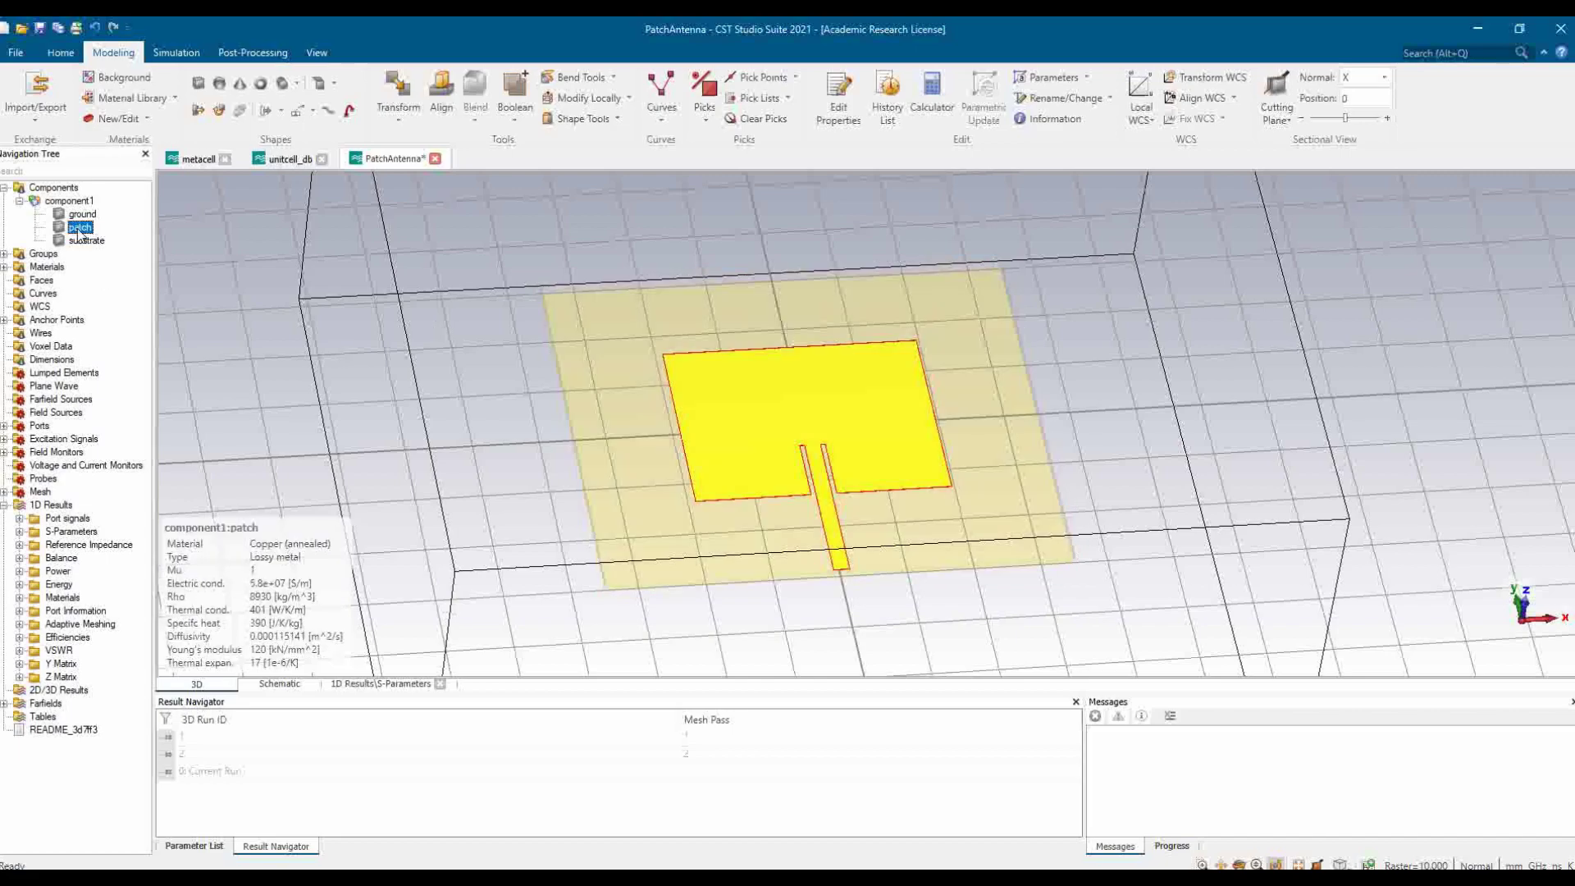
{"action": "left_click", "coordinate": [37, 127]}
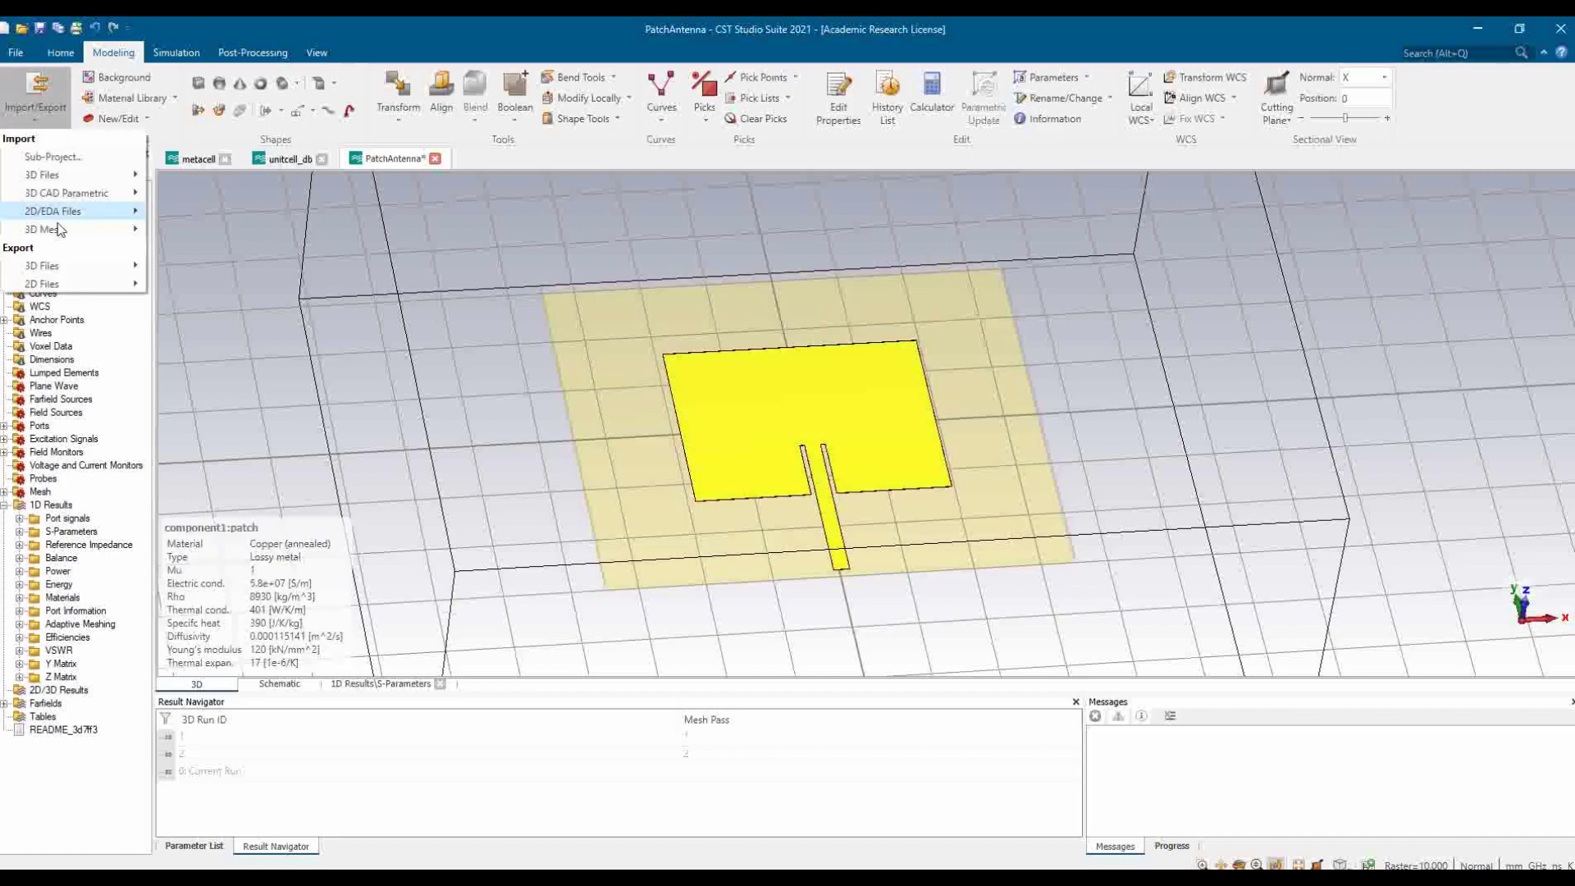
{"action": "mouse_move", "coordinate": [76, 284]}
{"action": "left_click", "coordinate": [222, 323]}
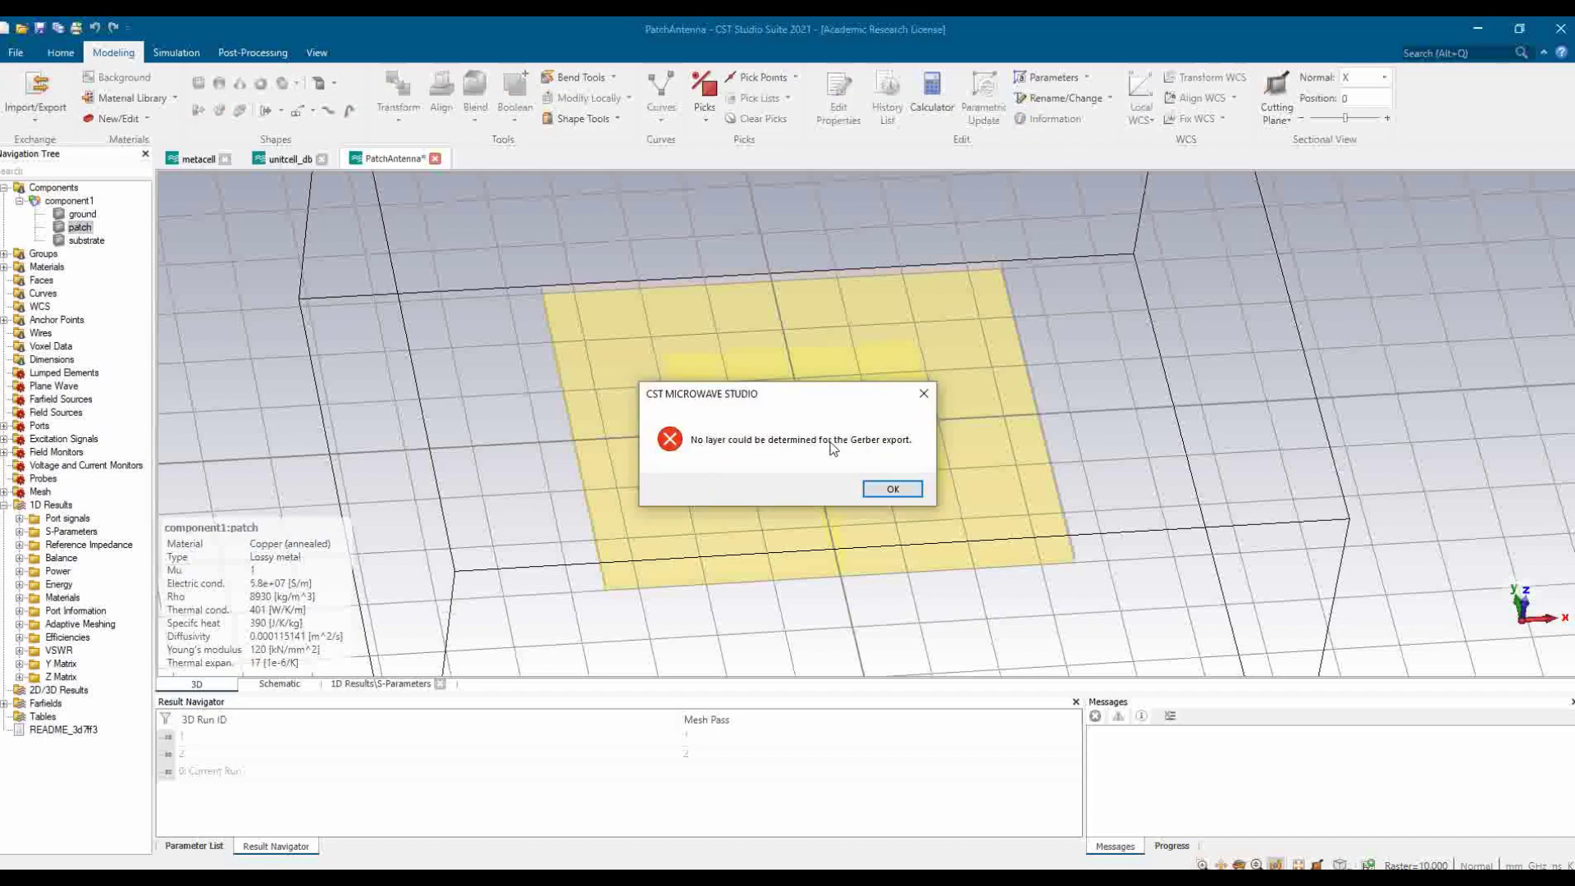
{"action": "left_click", "coordinate": [893, 490]}
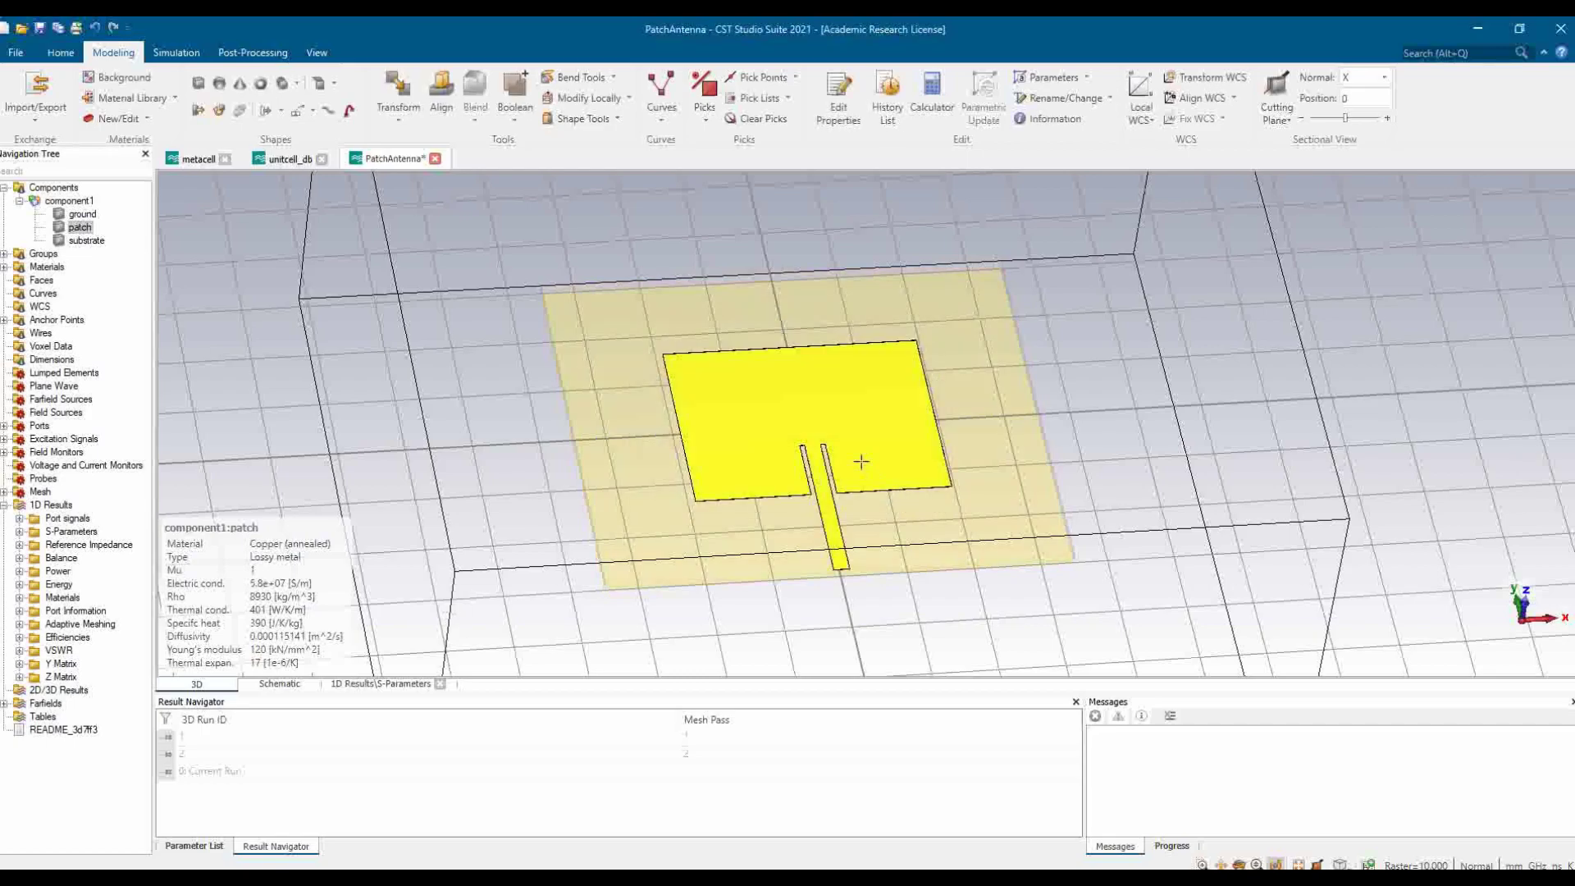
Turn on a local WCS aligned to the patch's top face, then bring up the 2D Files export options
{"action": "left_click_drag", "start_coordinate": [794, 541], "coordinate": [771, 359]}
{"action": "left_click_drag", "start_coordinate": [775, 496], "coordinate": [754, 384]}
{"action": "scroll", "coordinate": [780, 480], "scroll_direction": "up", "scroll_amount": 2}
{"action": "key", "text": "space"}
{"action": "scroll", "coordinate": [837, 492], "scroll_direction": "up", "scroll_amount": 1}
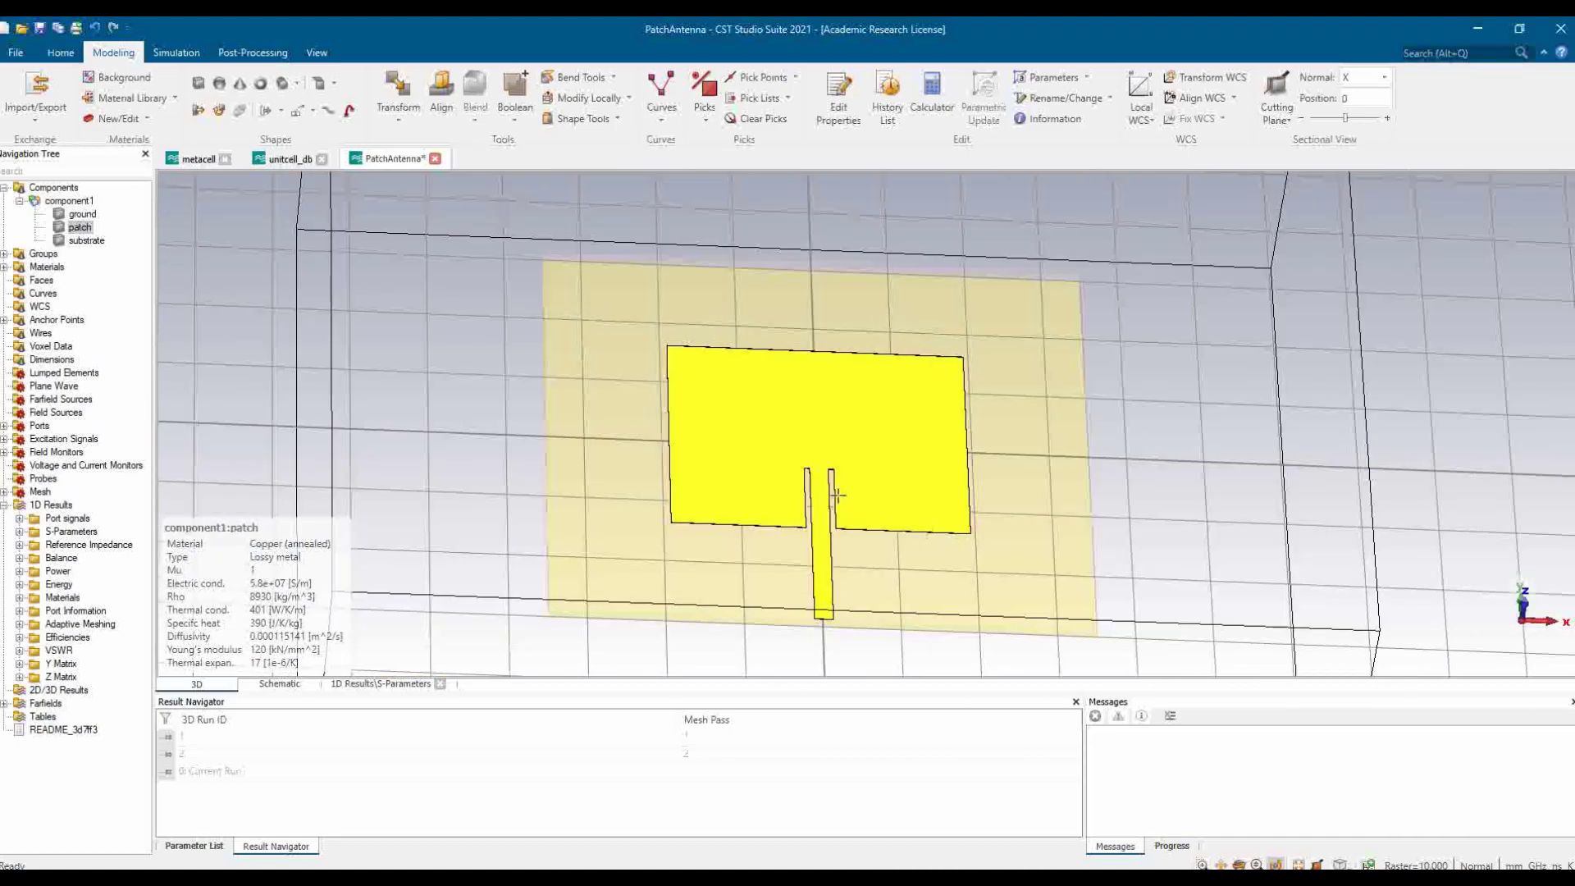
{"action": "scroll", "coordinate": [836, 492], "scroll_direction": "down", "scroll_amount": 1}
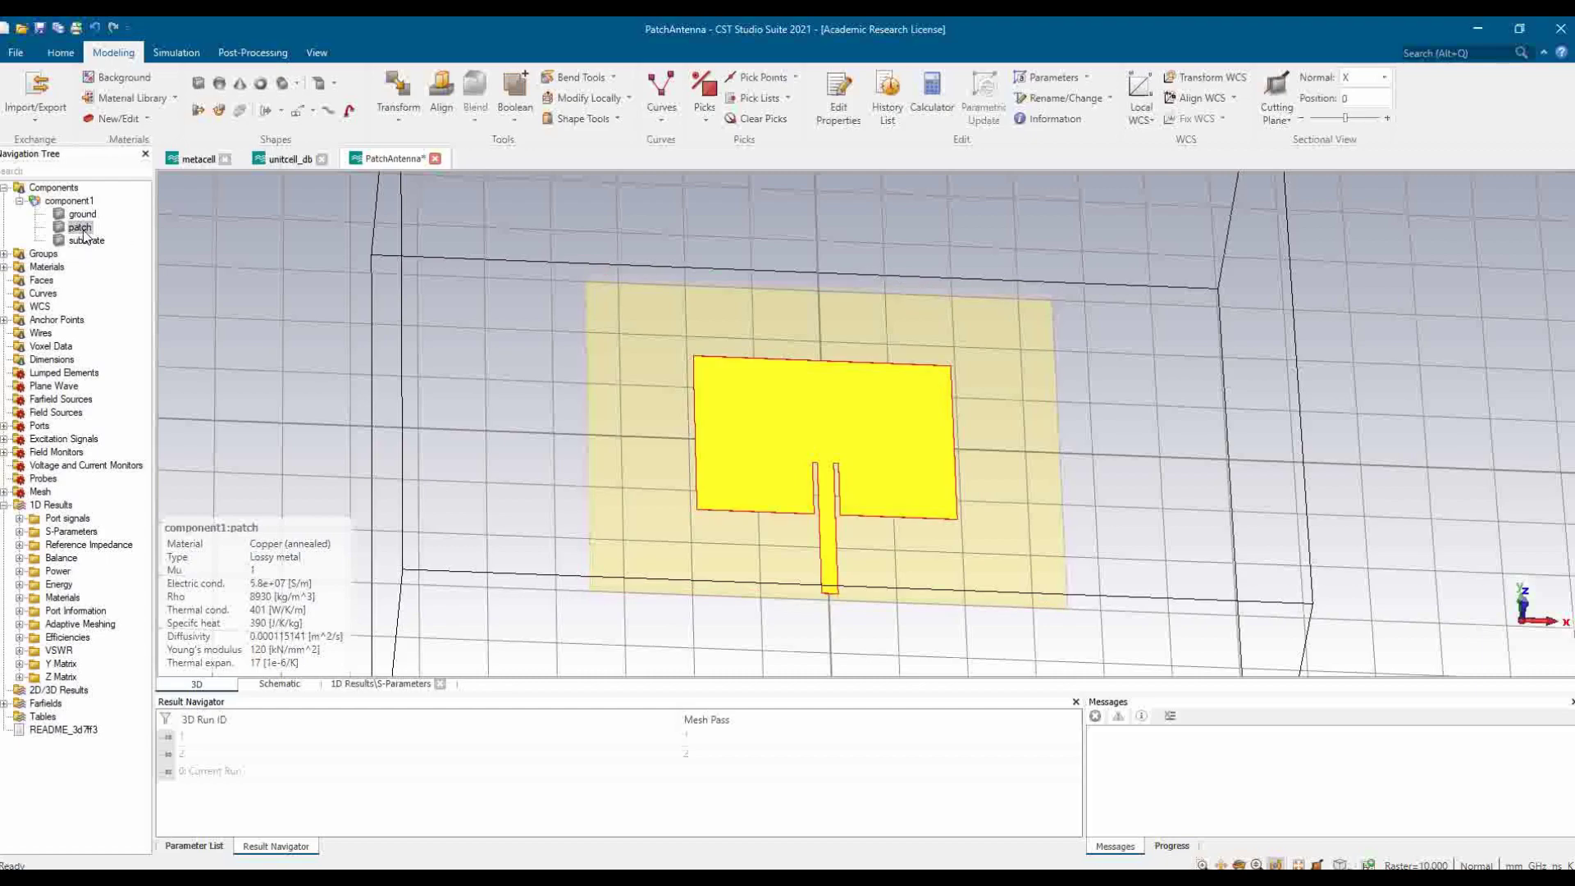
{"action": "left_click", "coordinate": [1148, 119]}
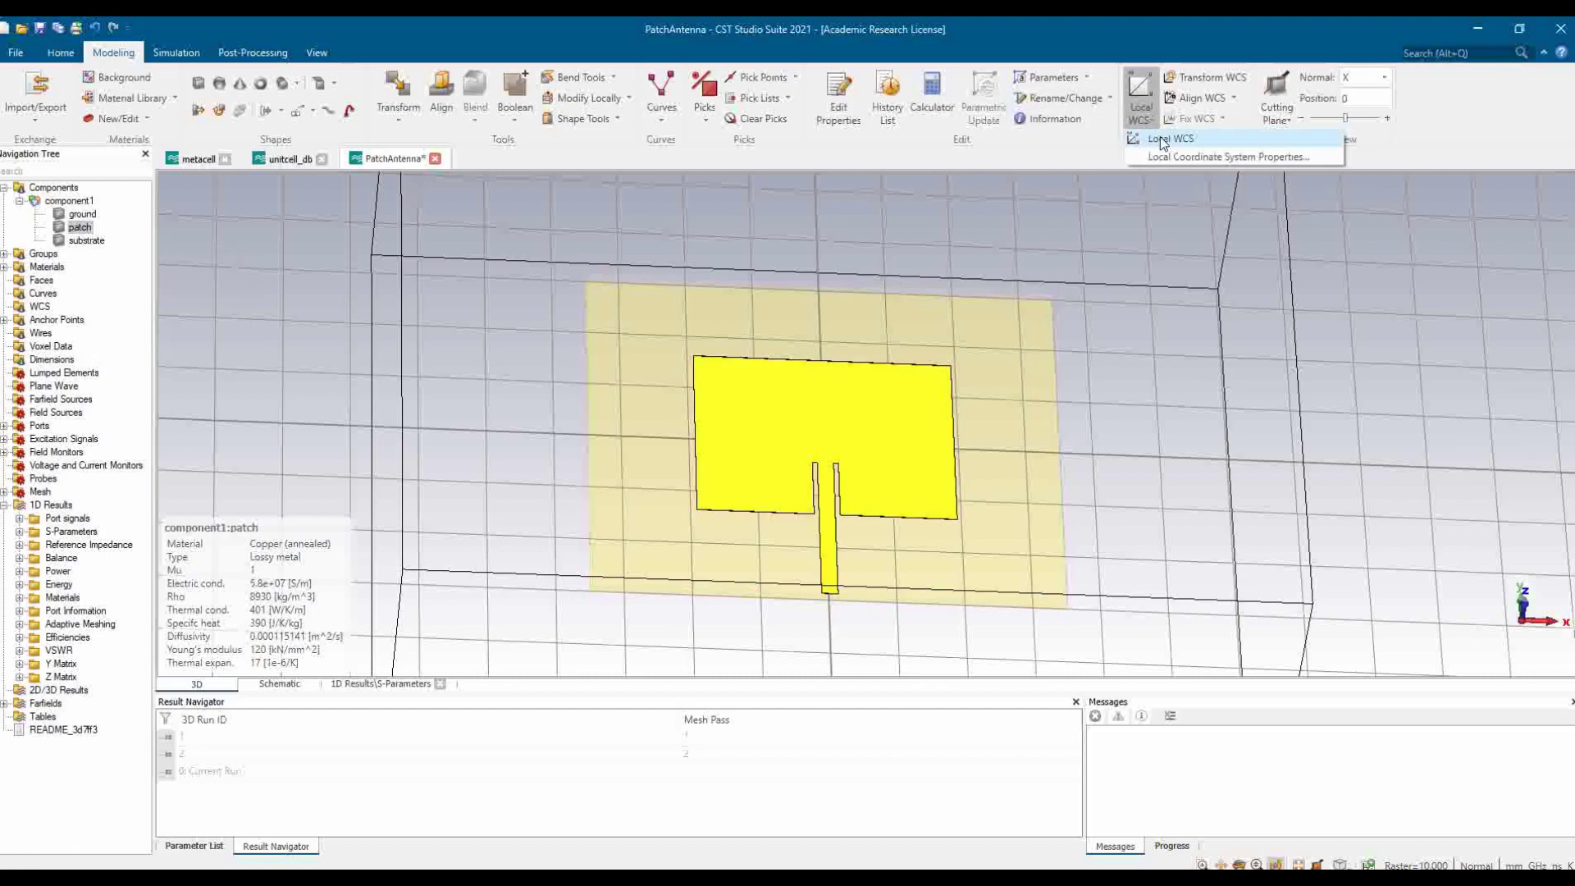
{"action": "left_click", "coordinate": [1159, 136]}
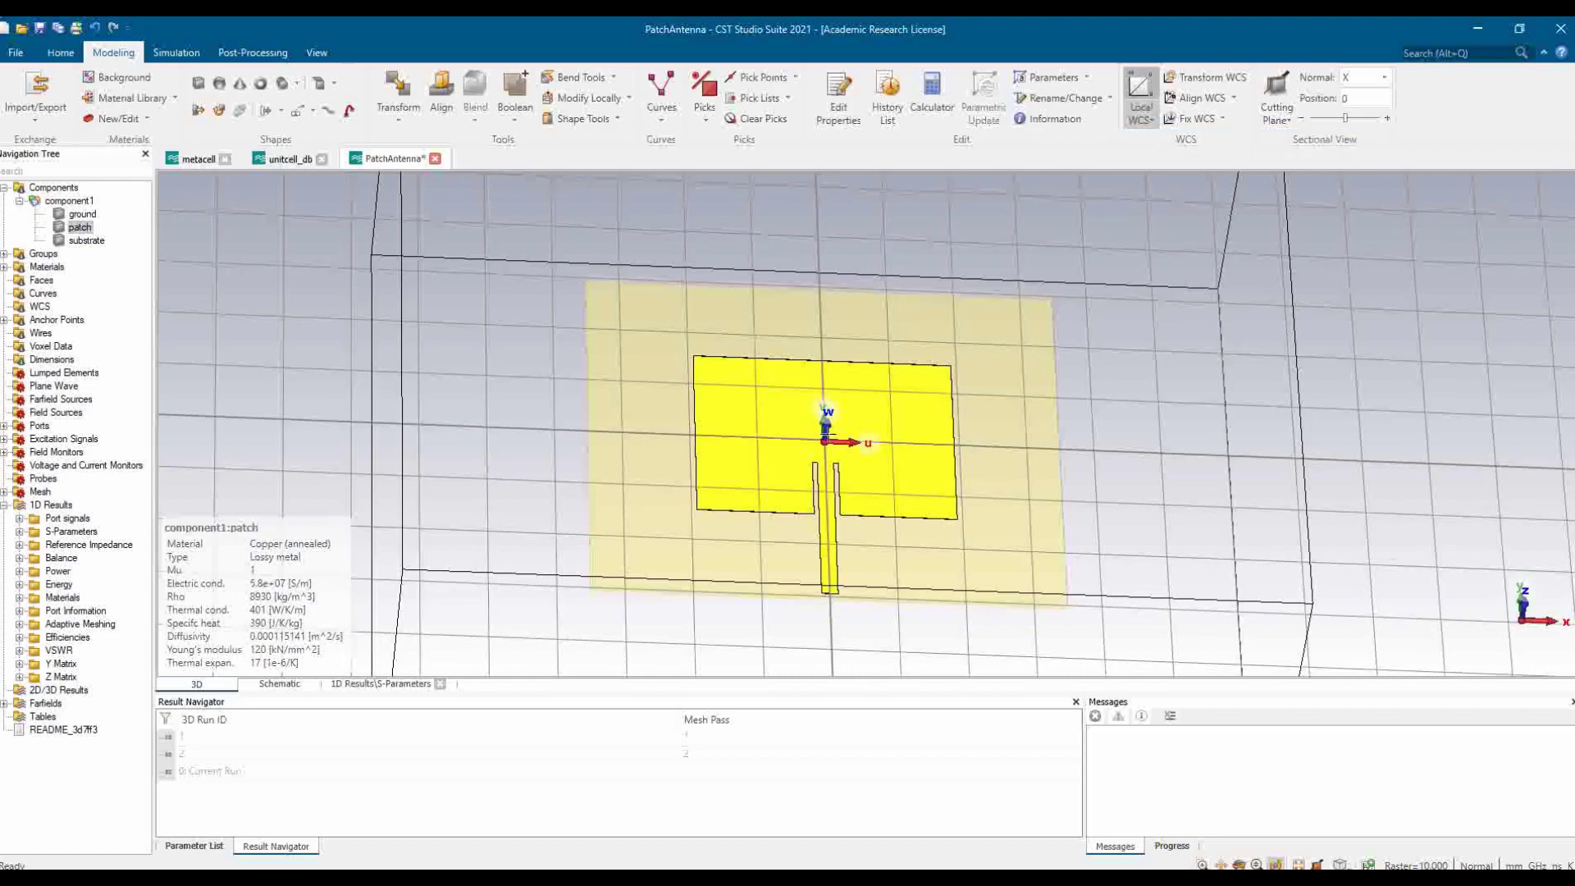
{"action": "left_click", "coordinate": [1208, 101]}
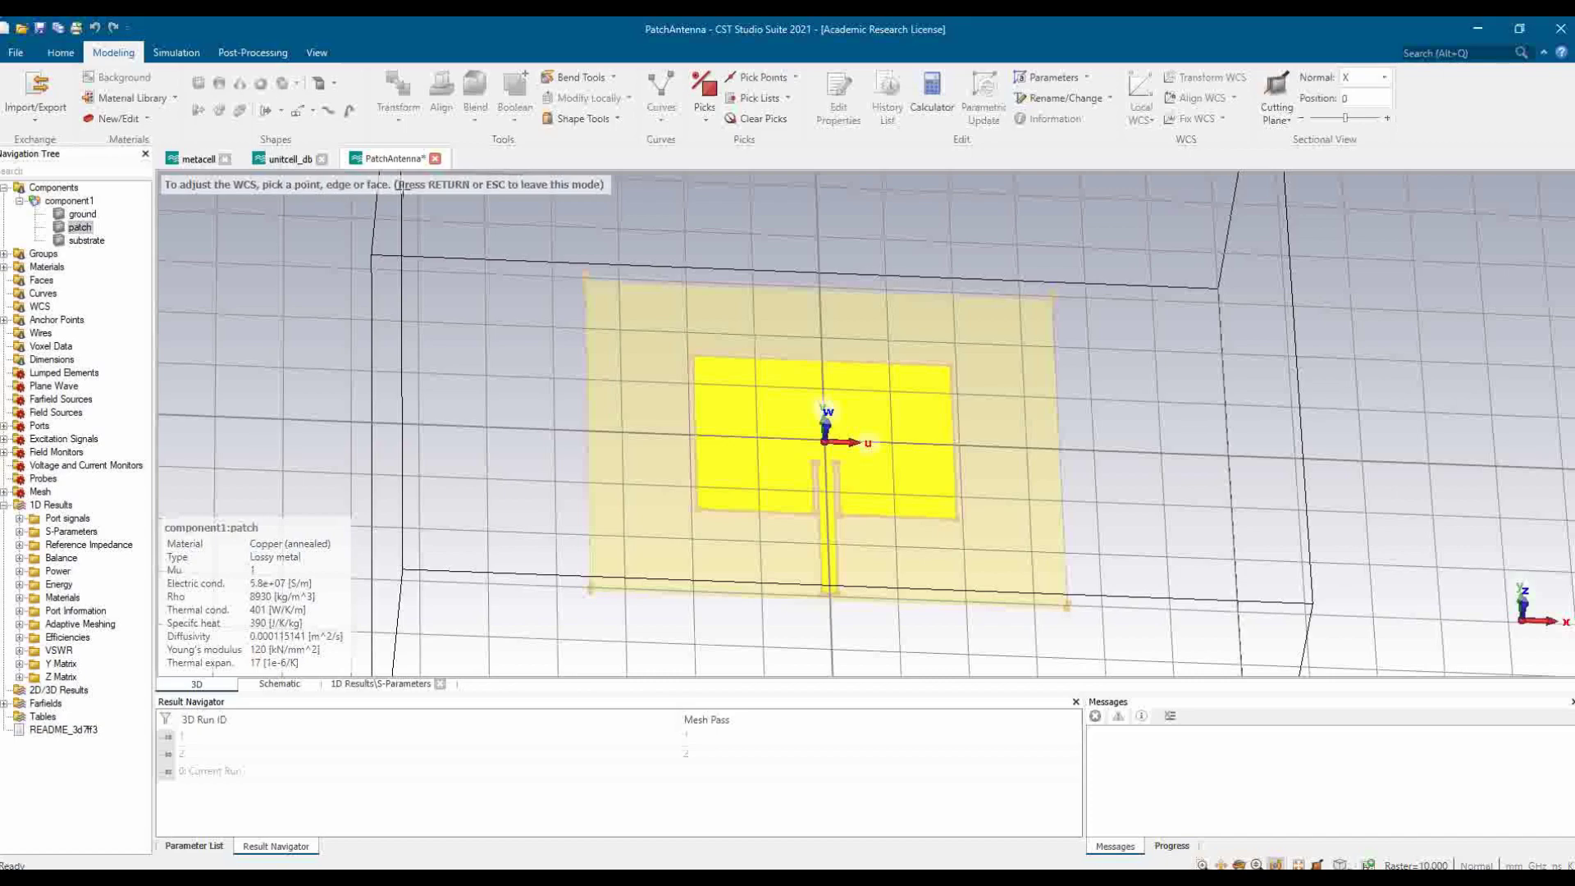
{"action": "left_click", "coordinate": [767, 418]}
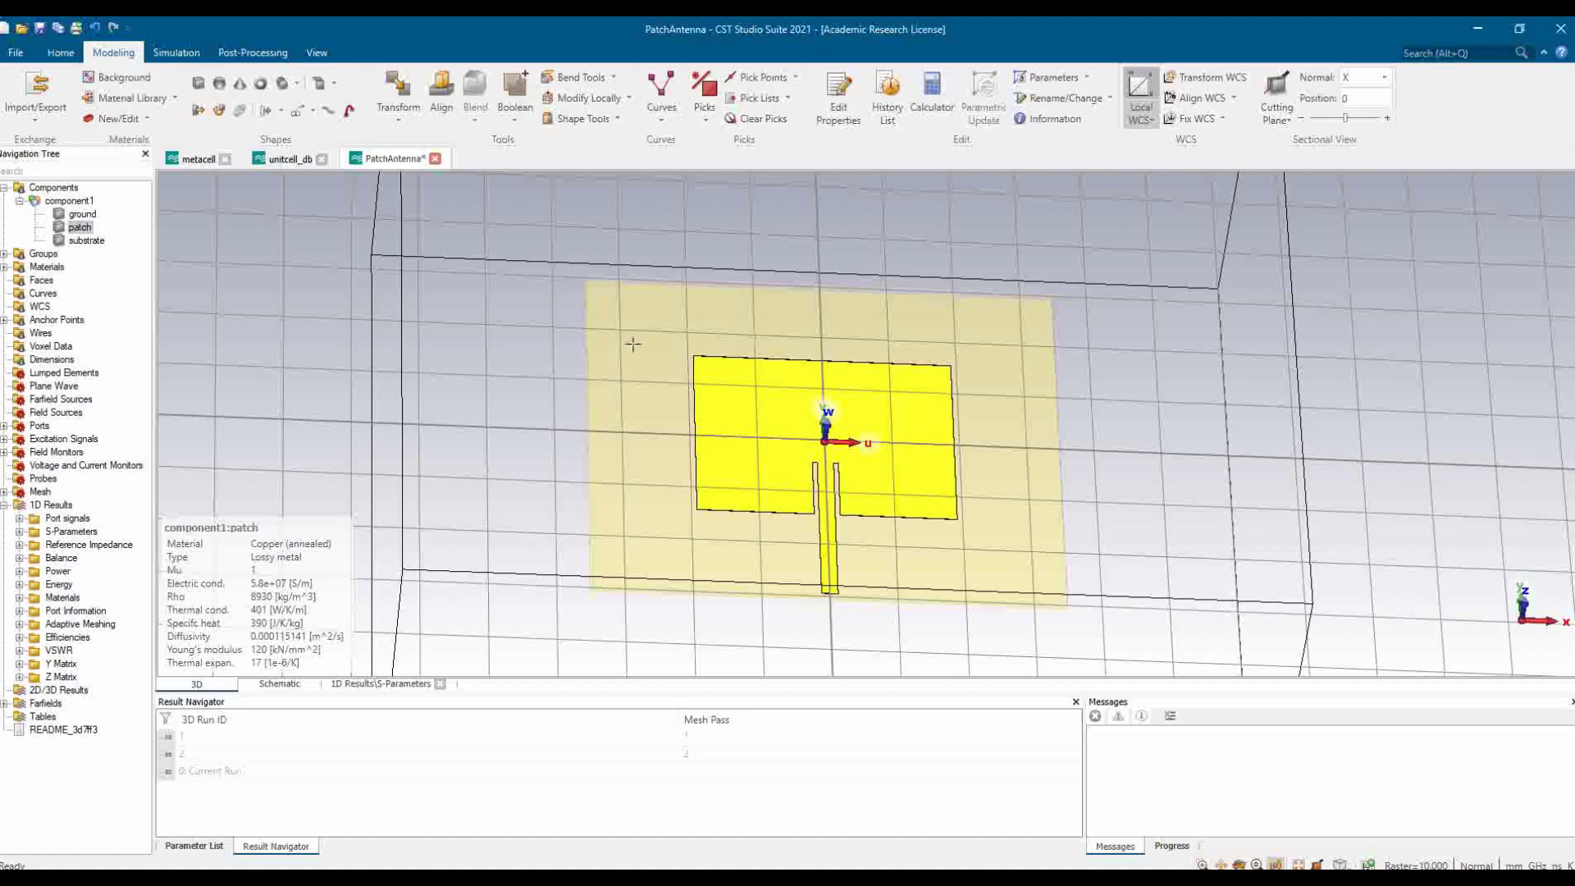
{"action": "left_click", "coordinate": [38, 122]}
{"action": "mouse_move", "coordinate": [90, 289]}
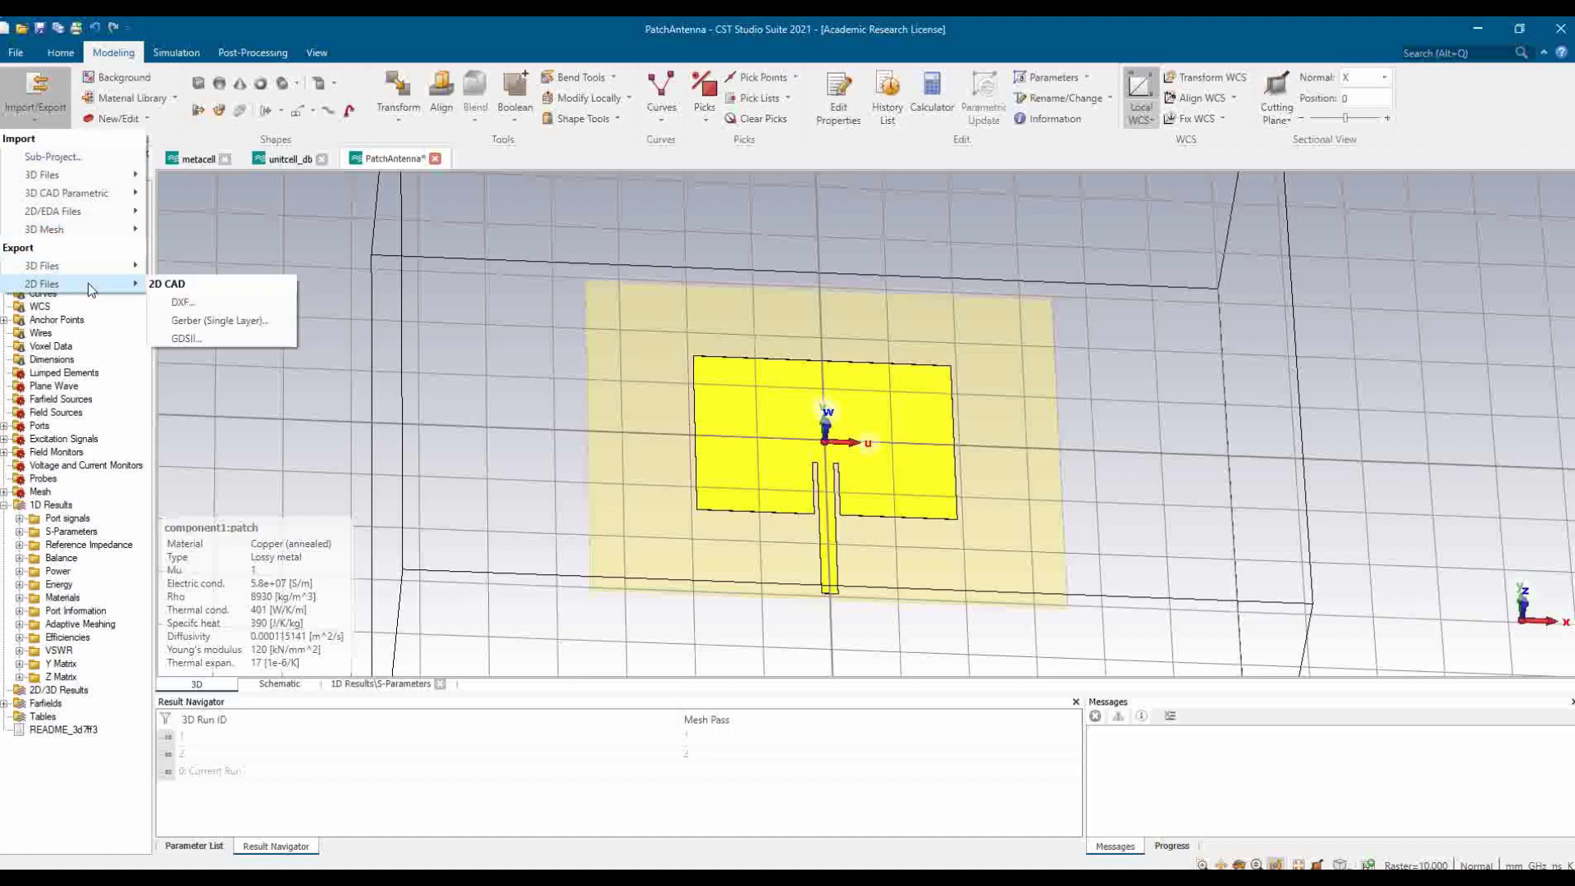
Export the patch as patch.gbr in New folder and switch to the folder window
{"action": "left_click", "coordinate": [197, 322]}
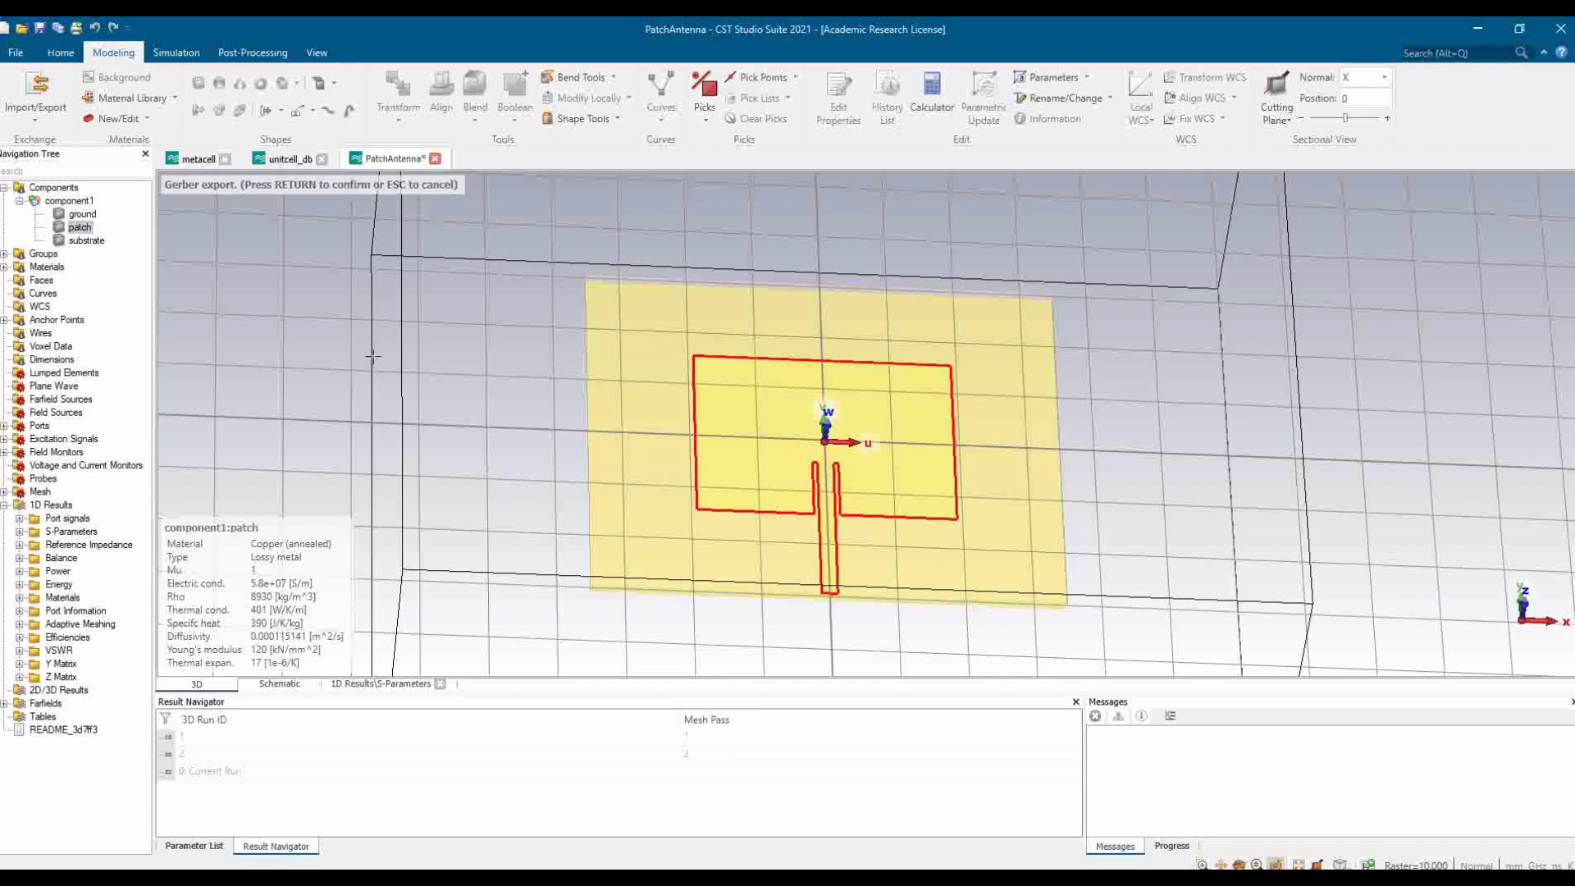
{"action": "key", "text": "Return"}
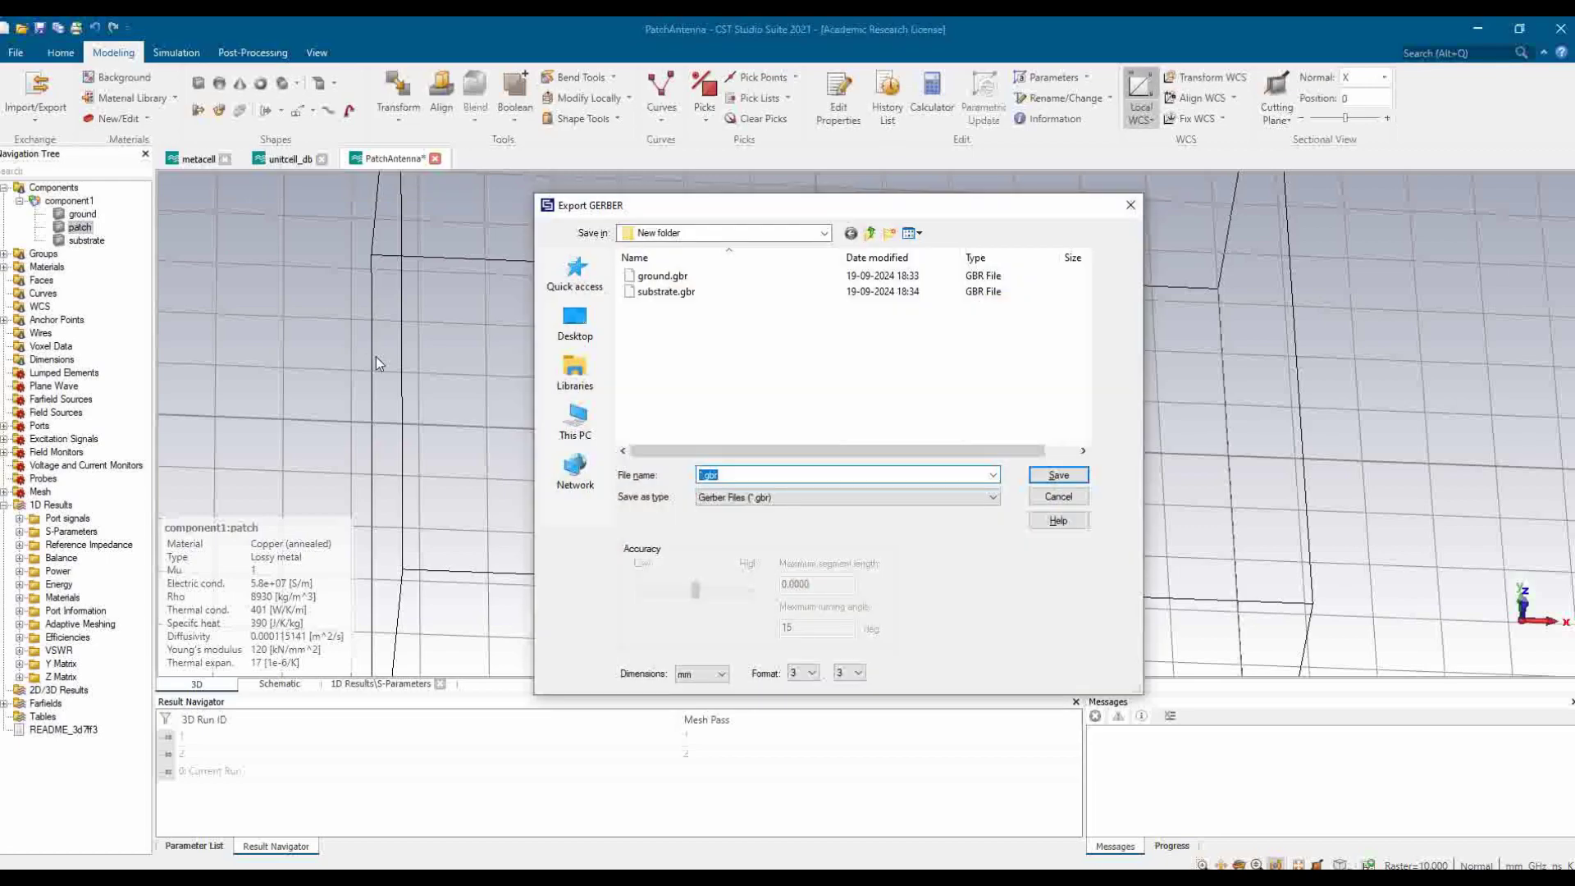
{"action": "left_click", "coordinate": [701, 475]}
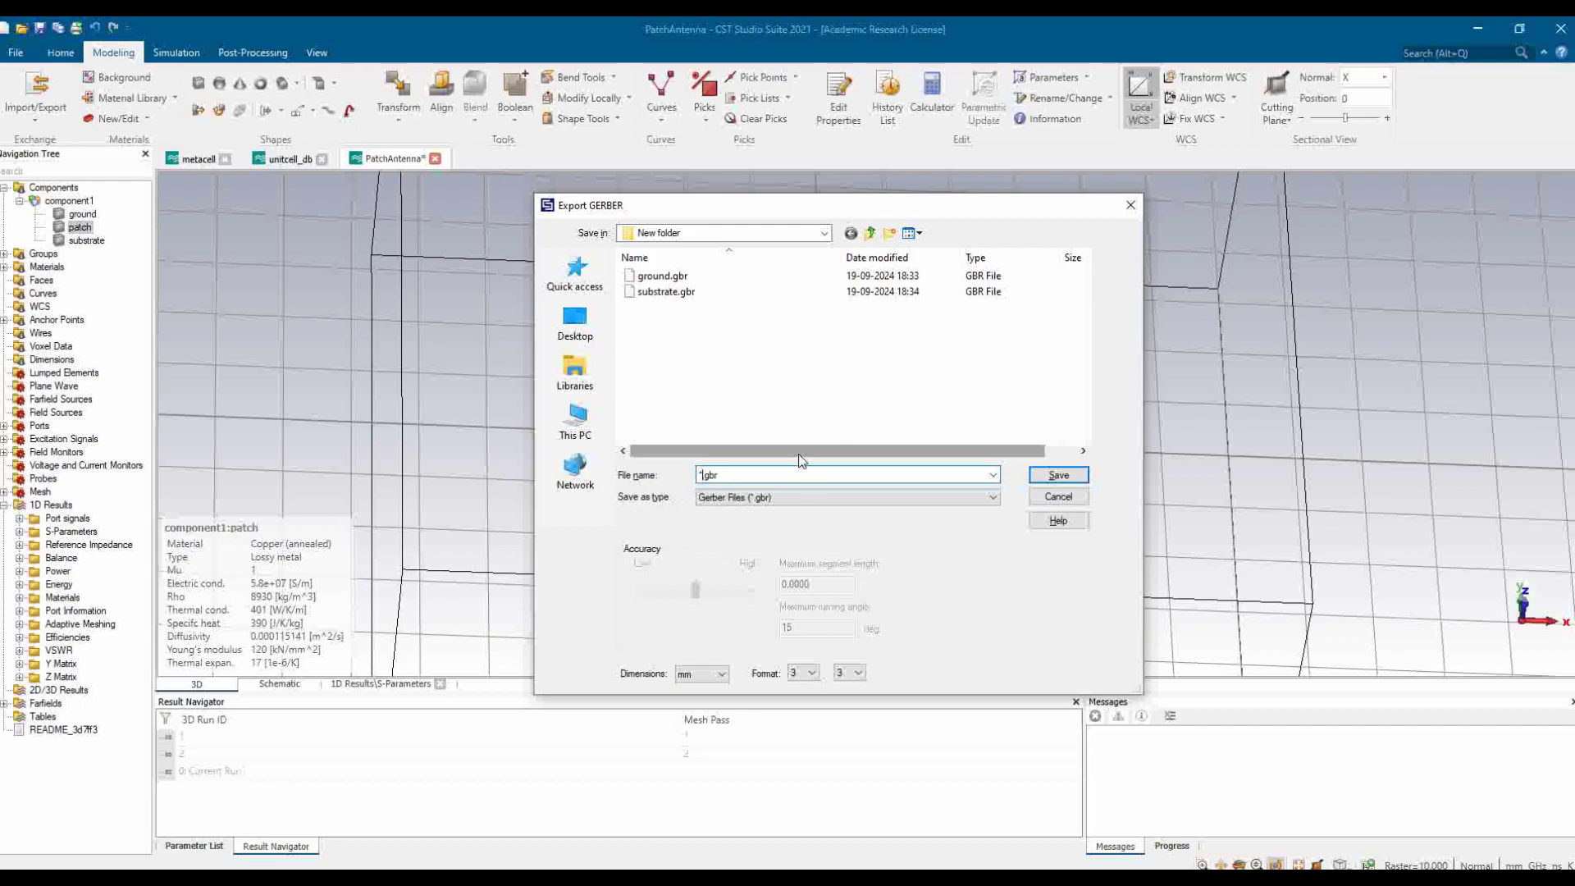
{"action": "key", "text": "BackSpace"}
{"action": "type", "text": "patch"}
{"action": "left_click", "coordinate": [1074, 482]}
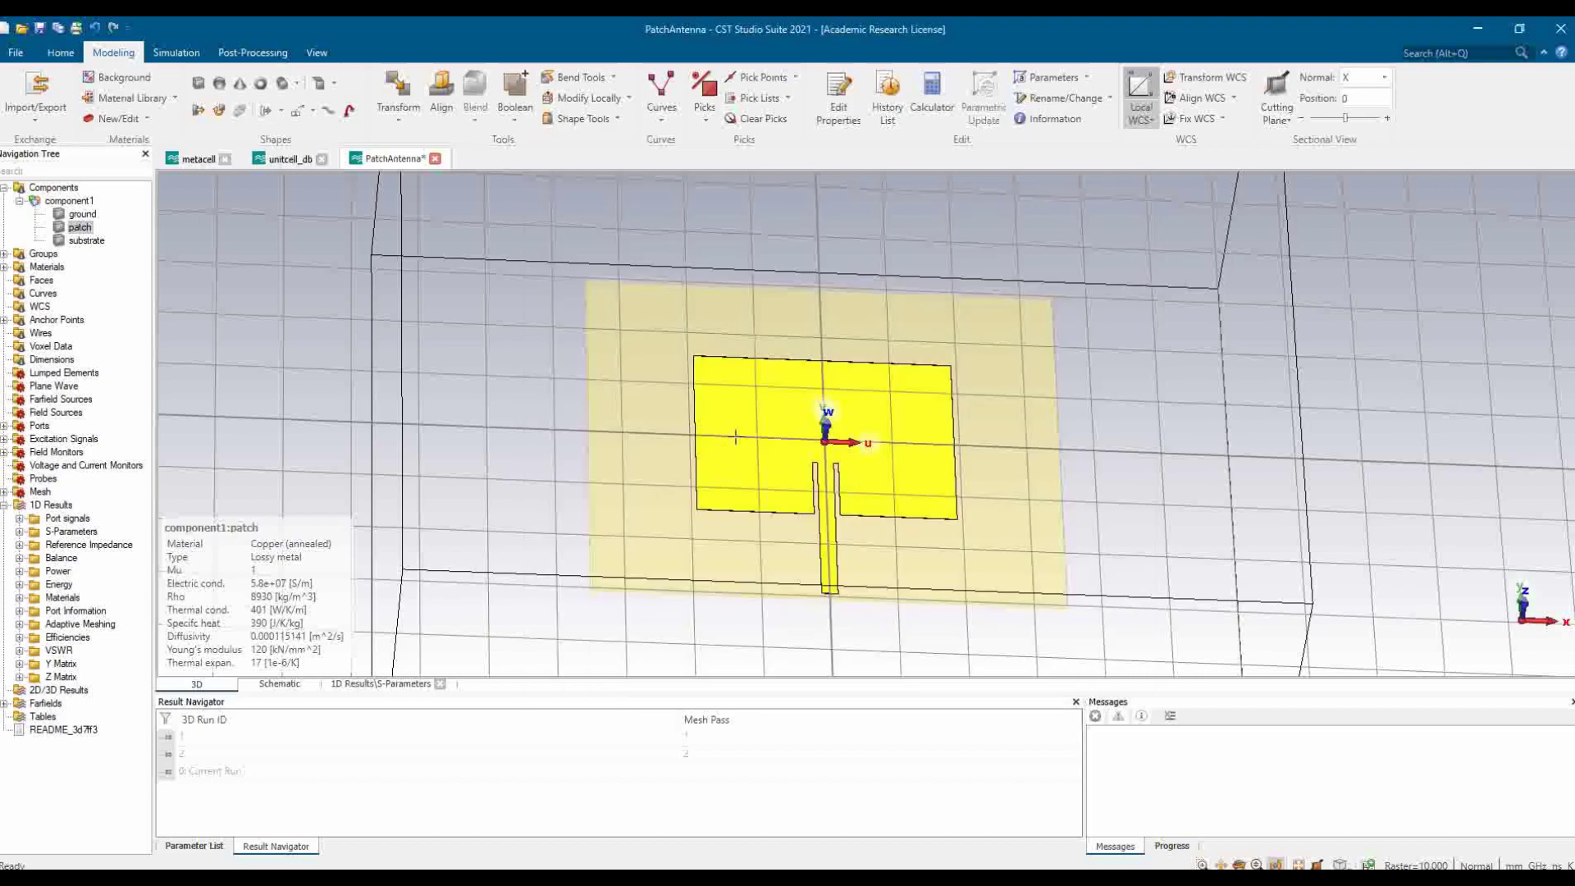
{"action": "key", "text": "alt+Tab"}
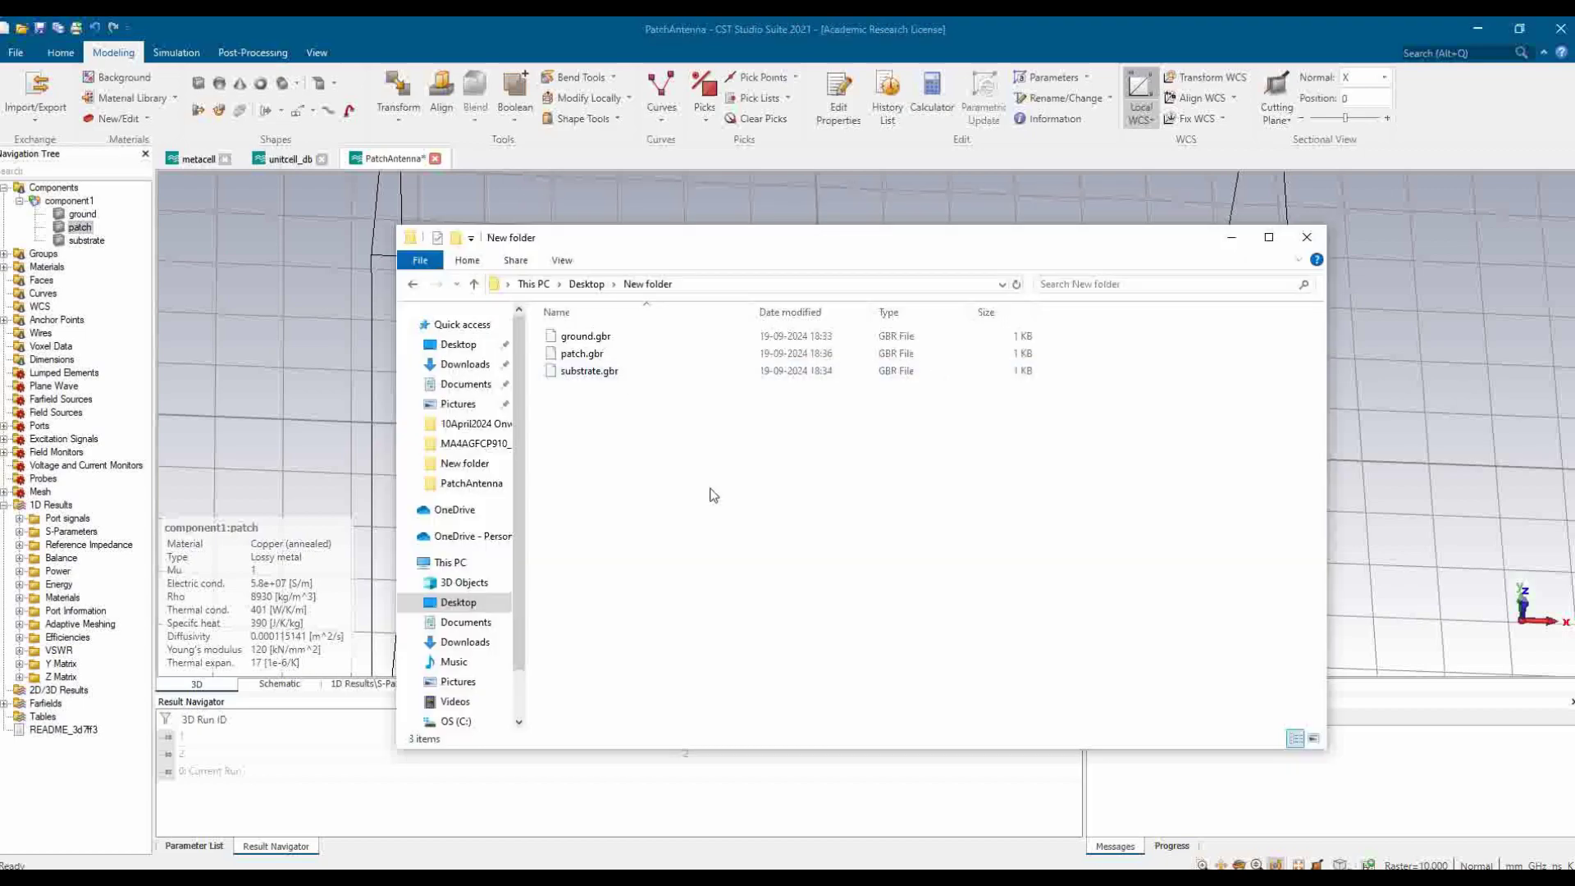
Look over ground.gbr, patch.gbr and substrate.gbr in New folder, then clear the selection
{"action": "left_click", "coordinate": [584, 336]}
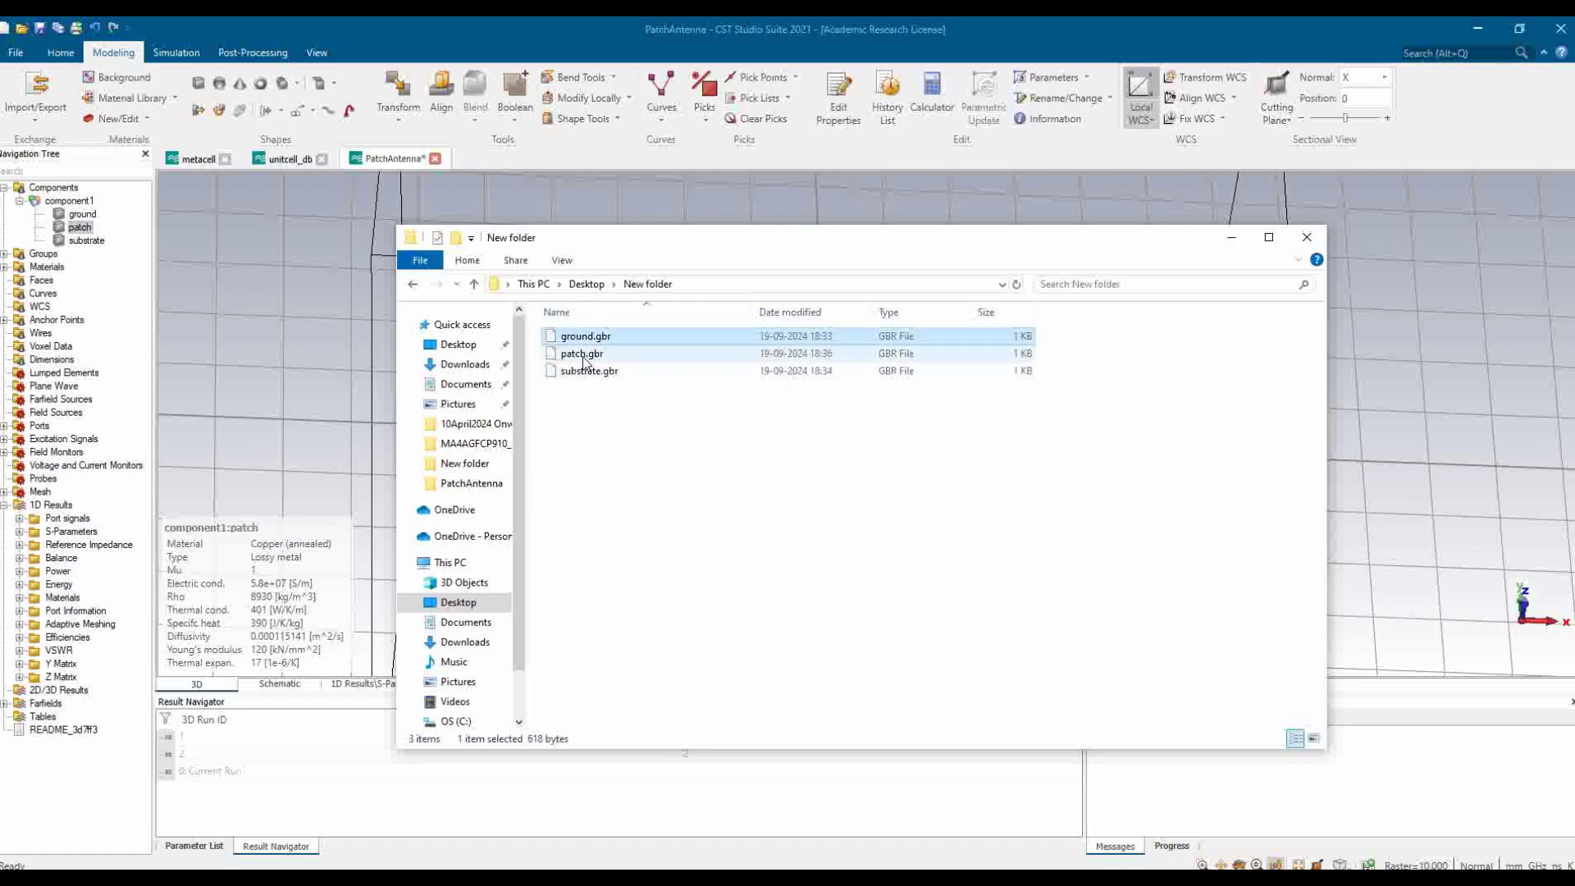
{"action": "left_click", "coordinate": [584, 355]}
{"action": "left_click", "coordinate": [584, 373]}
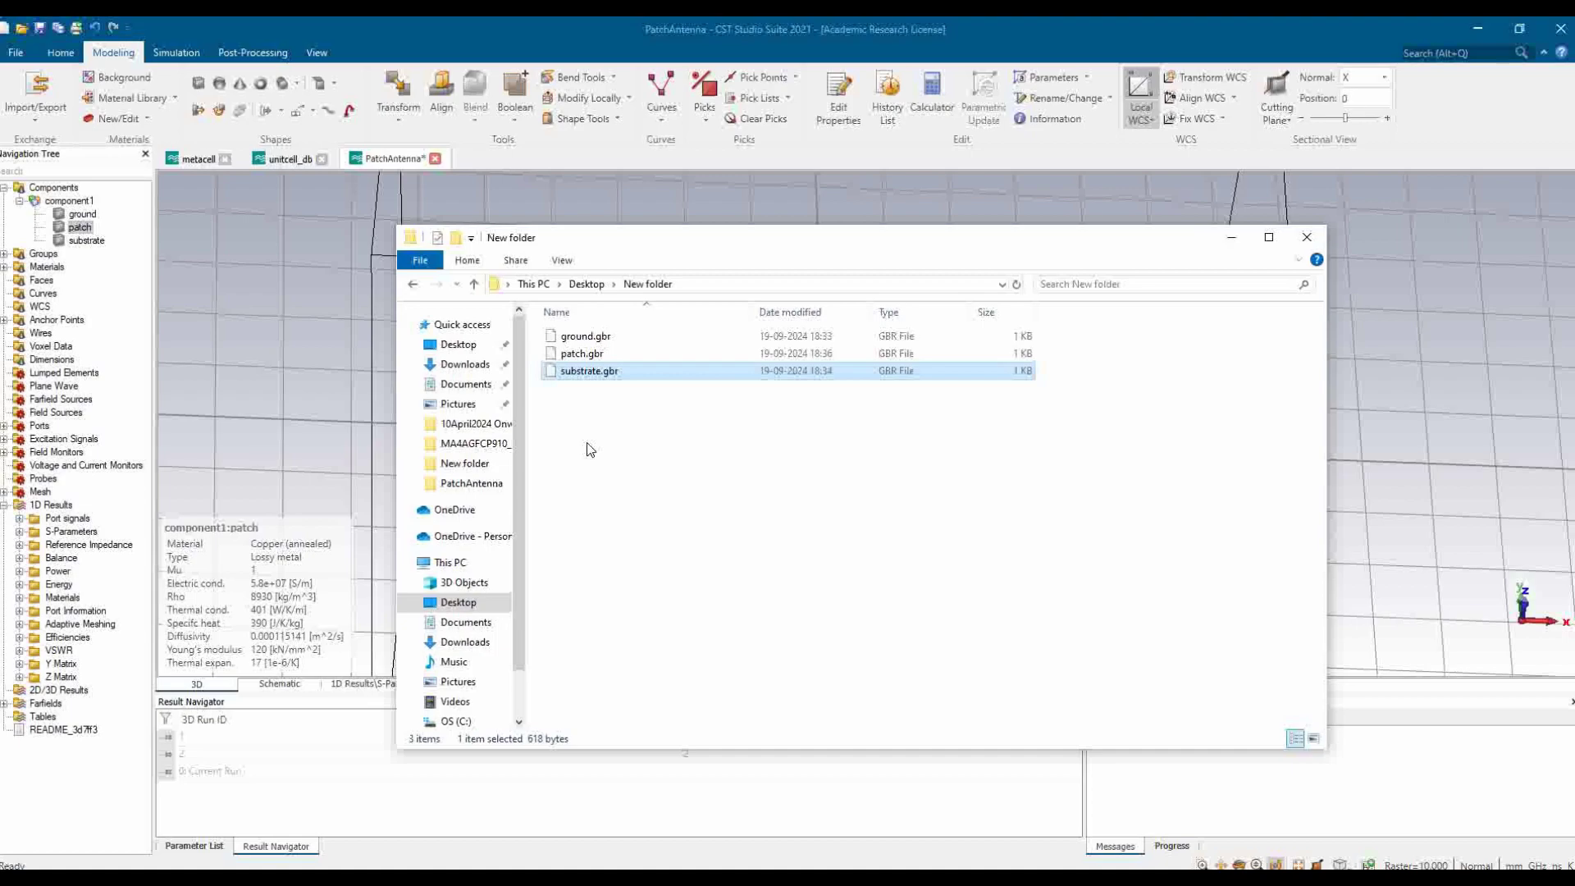
{"action": "left_click_drag", "start_coordinate": [646, 443], "coordinate": [577, 321]}
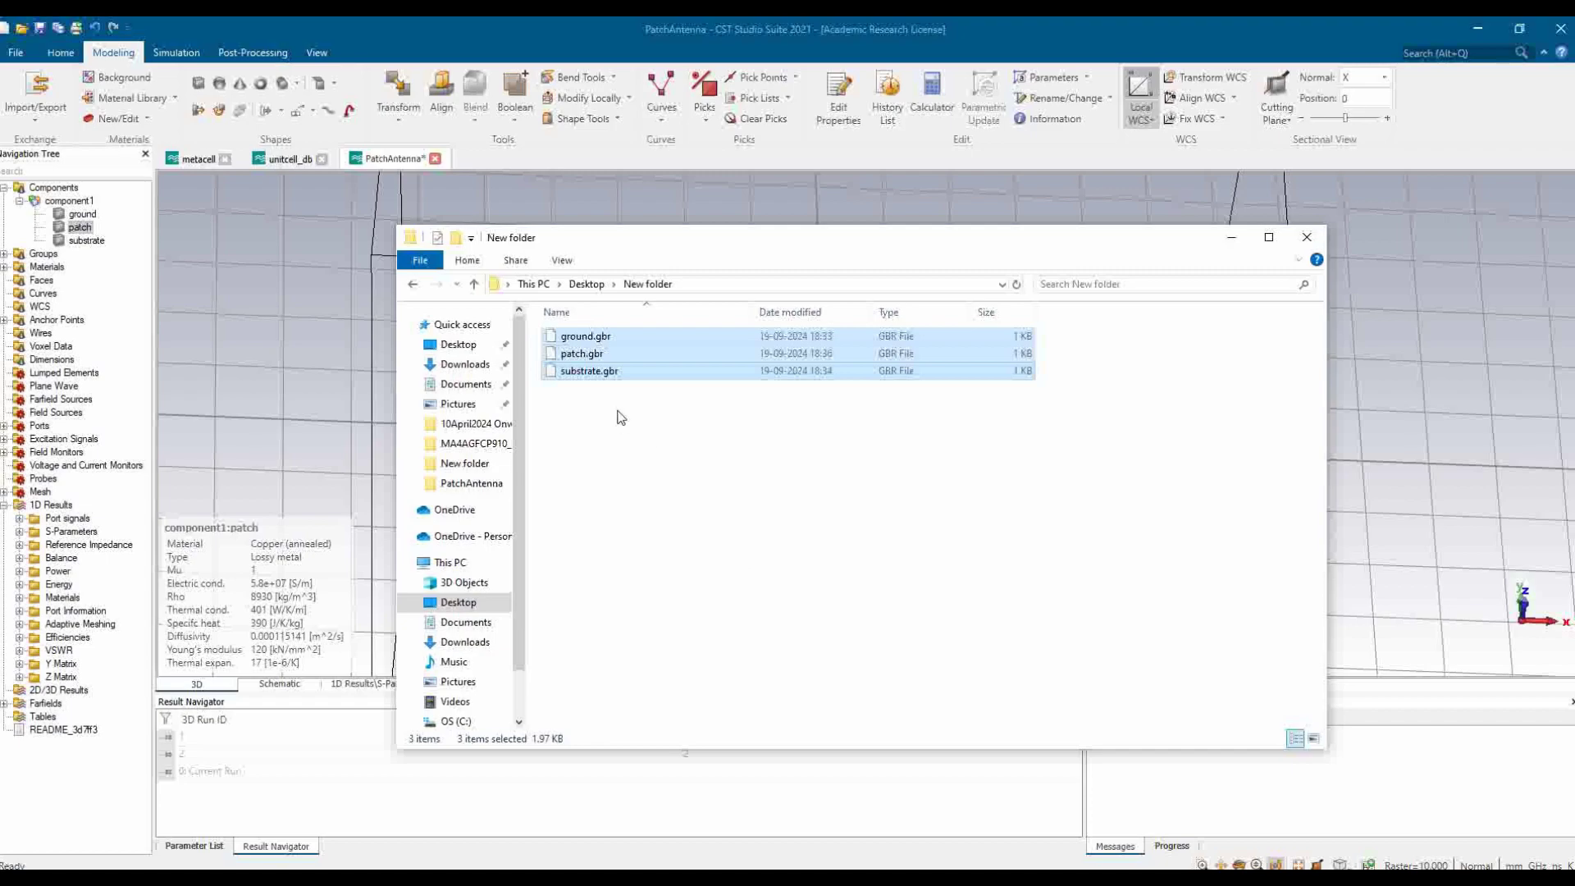
{"action": "left_click", "coordinate": [584, 354]}
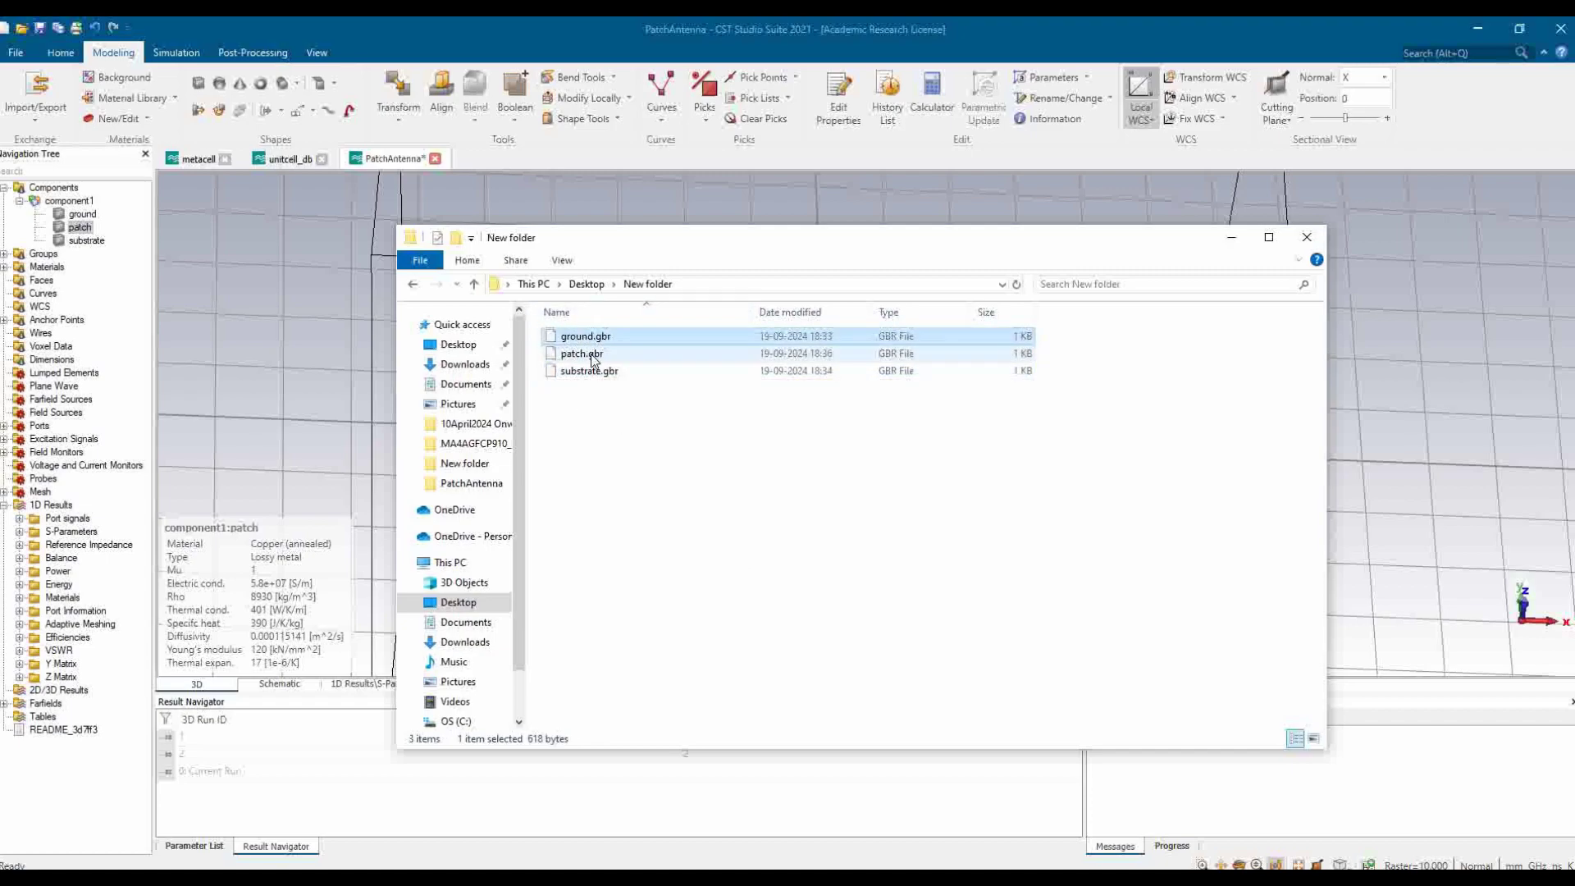
{"action": "left_click", "coordinate": [593, 374]}
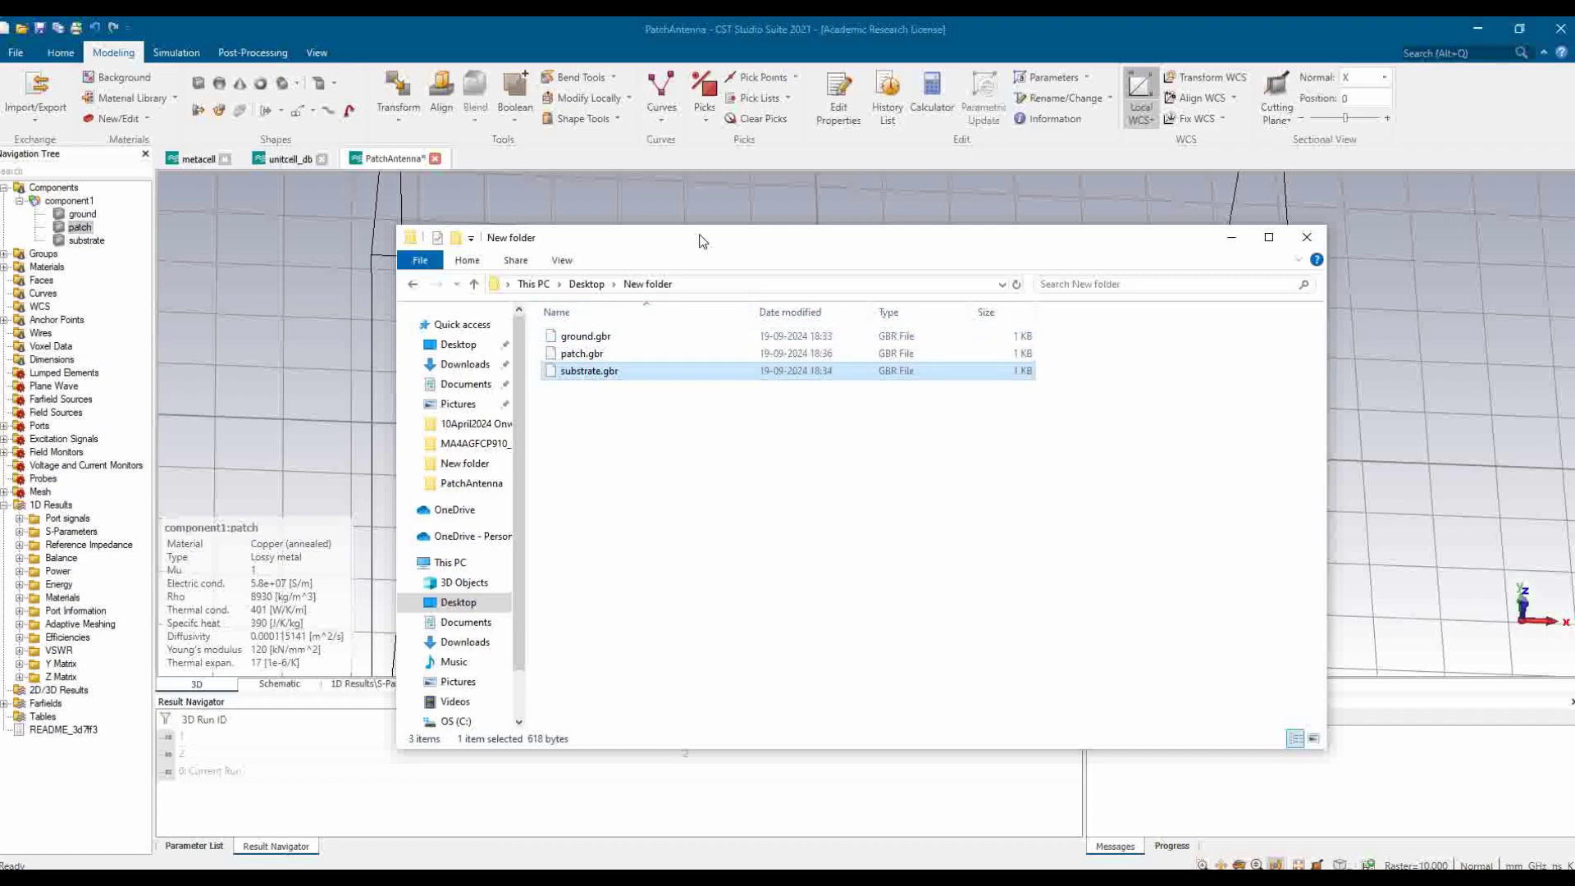
{"action": "left_click_drag", "start_coordinate": [702, 239], "coordinate": [712, 284]}
{"action": "left_click", "coordinate": [624, 466]}
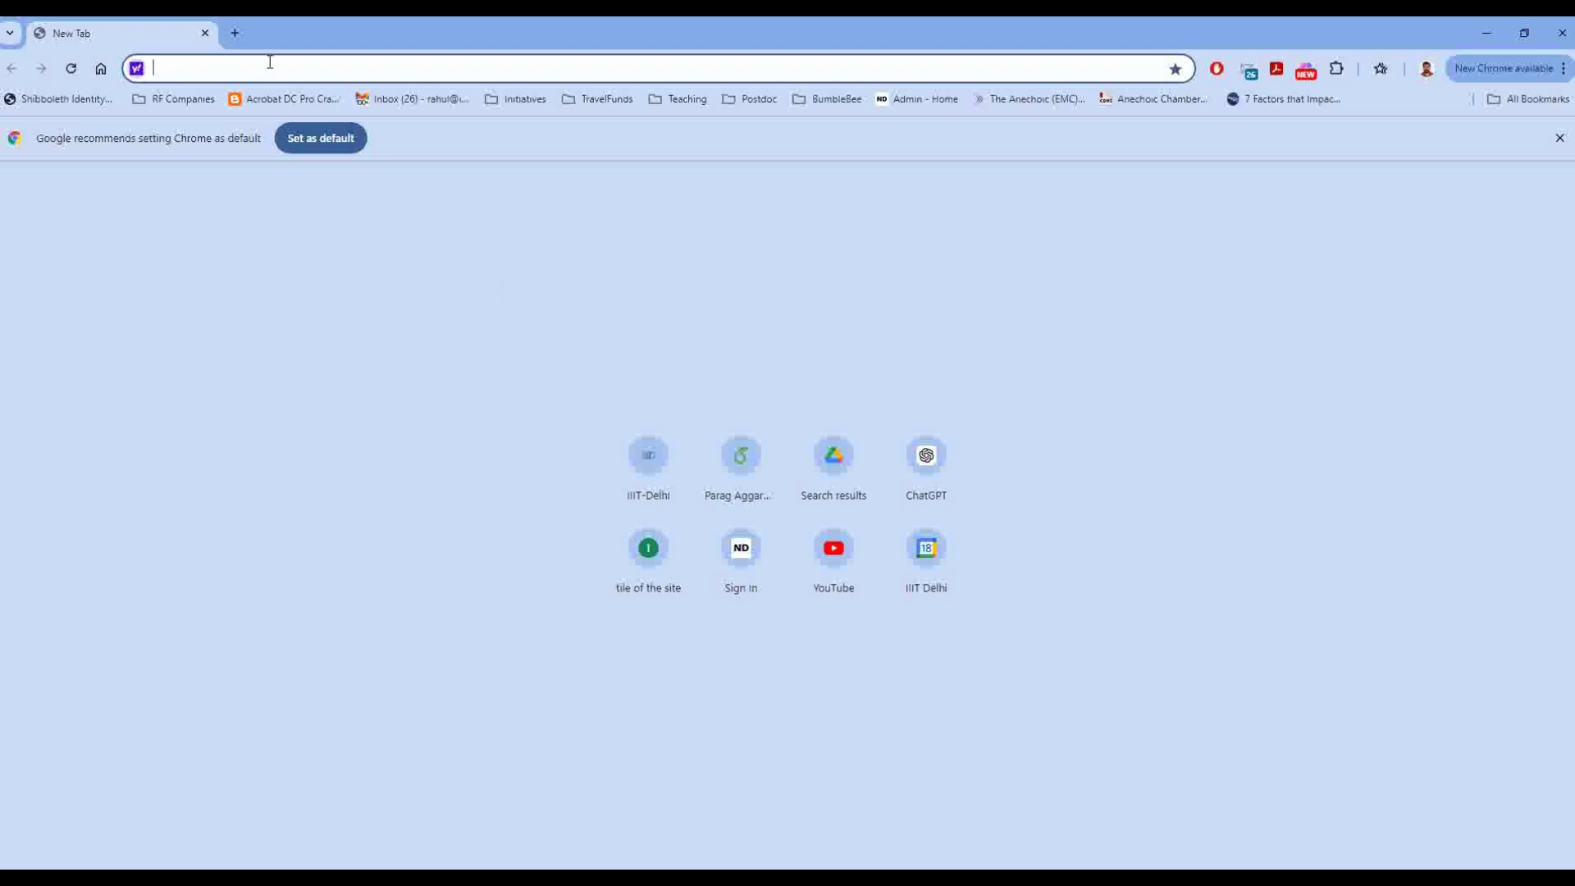
Search Chrome for 'gerber viewer online', fixing the misspelled query before running it
{"action": "type", "text": "gerber vierer"}
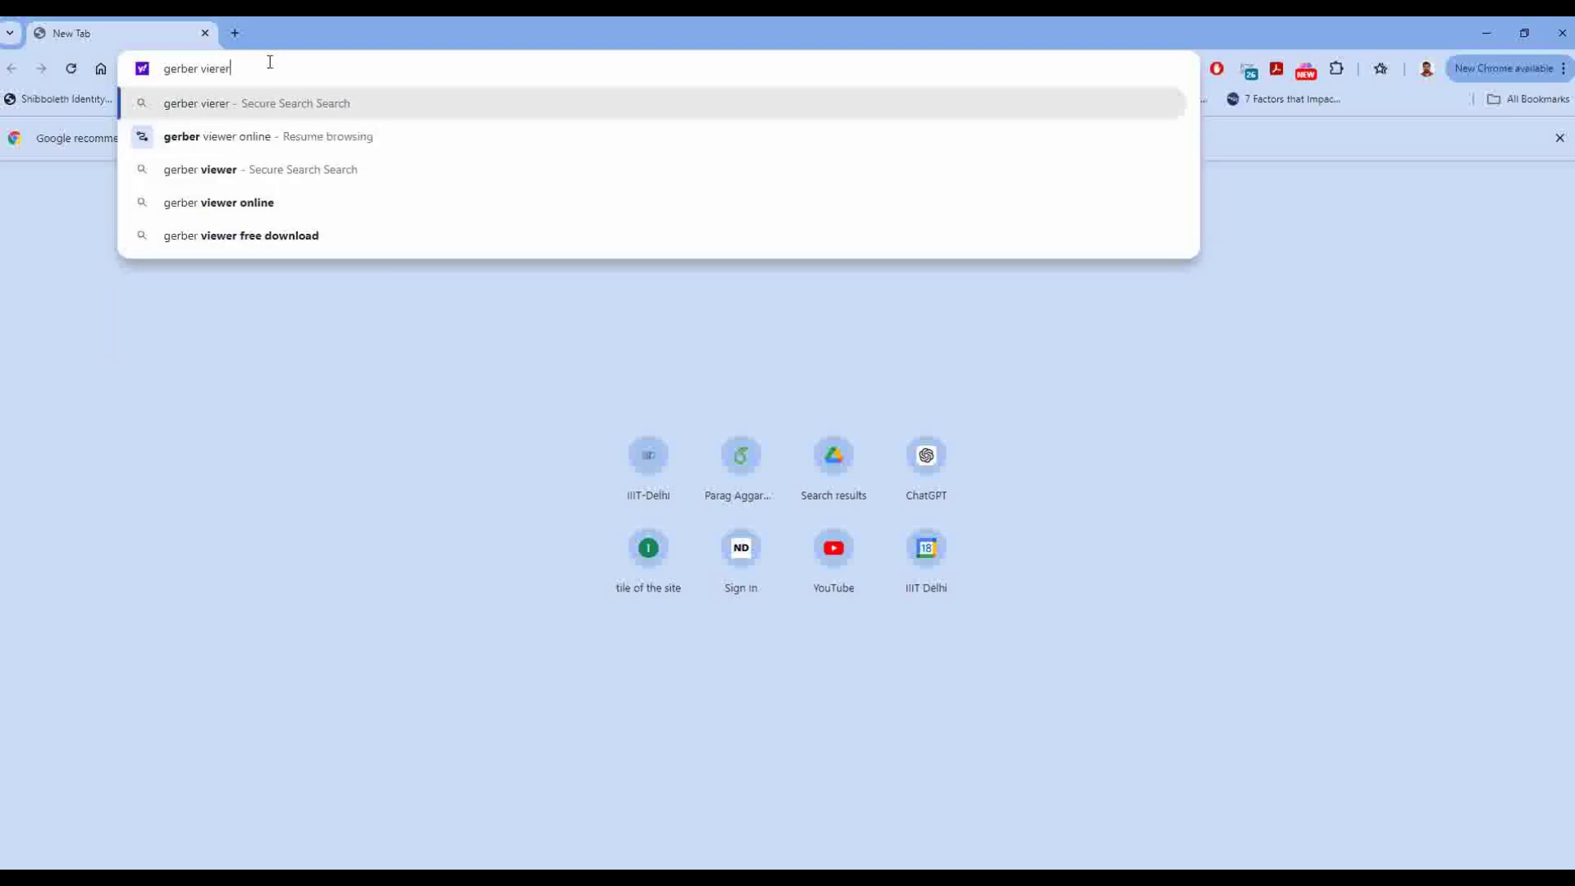
{"action": "key", "text": "BackSpace"}
{"action": "key", "text": "BackSpace"}
{"action": "key", "text": "BackSpace"}
{"action": "type", "text": "wer online"}
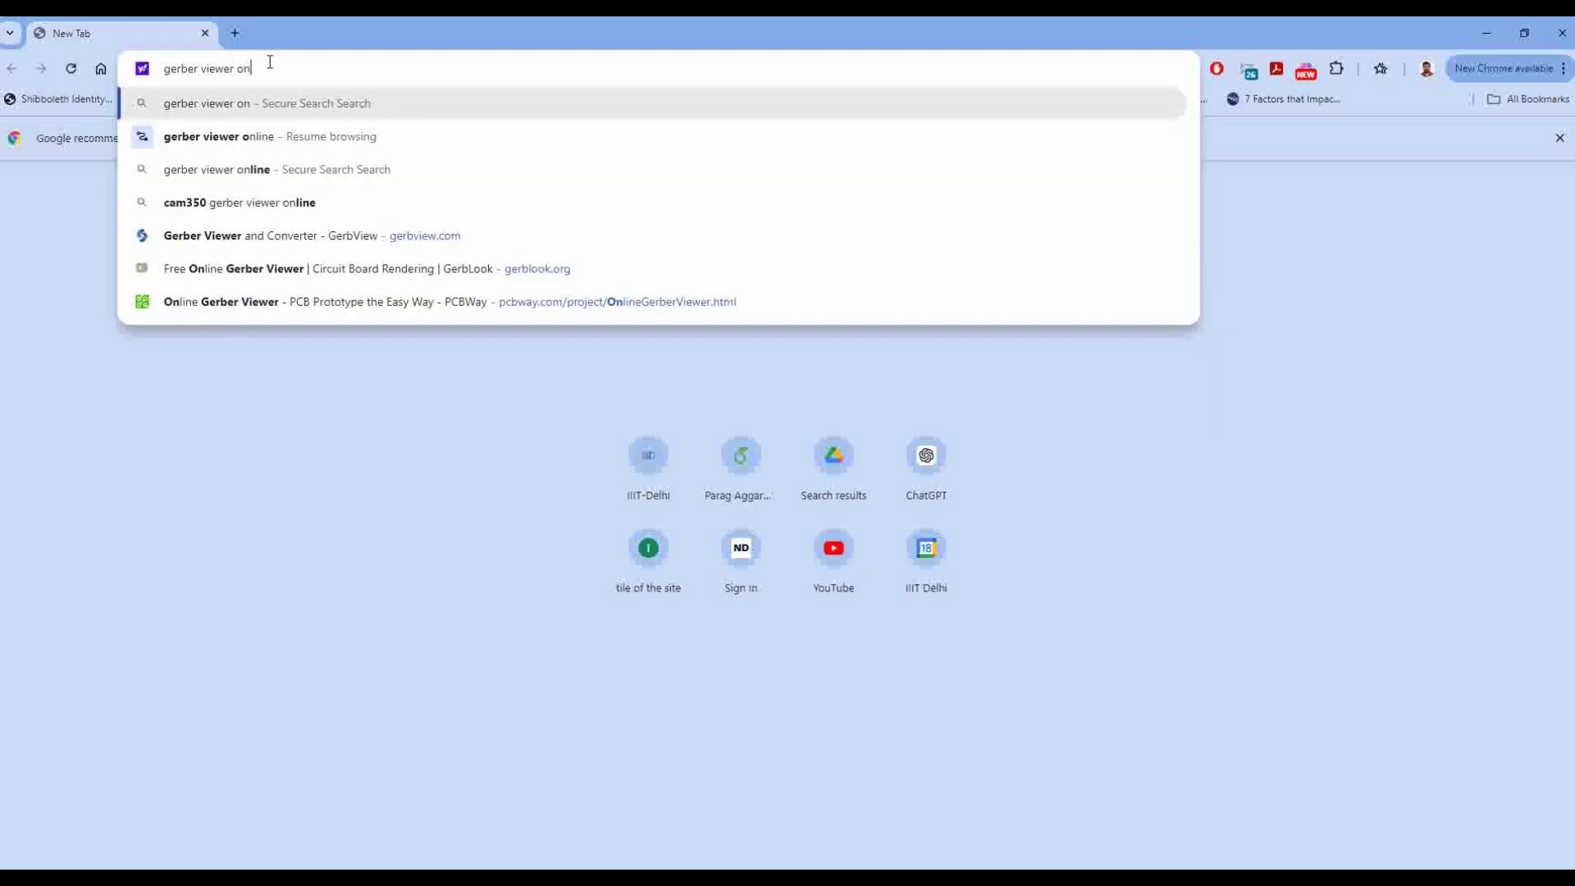
{"action": "key", "text": "Return"}
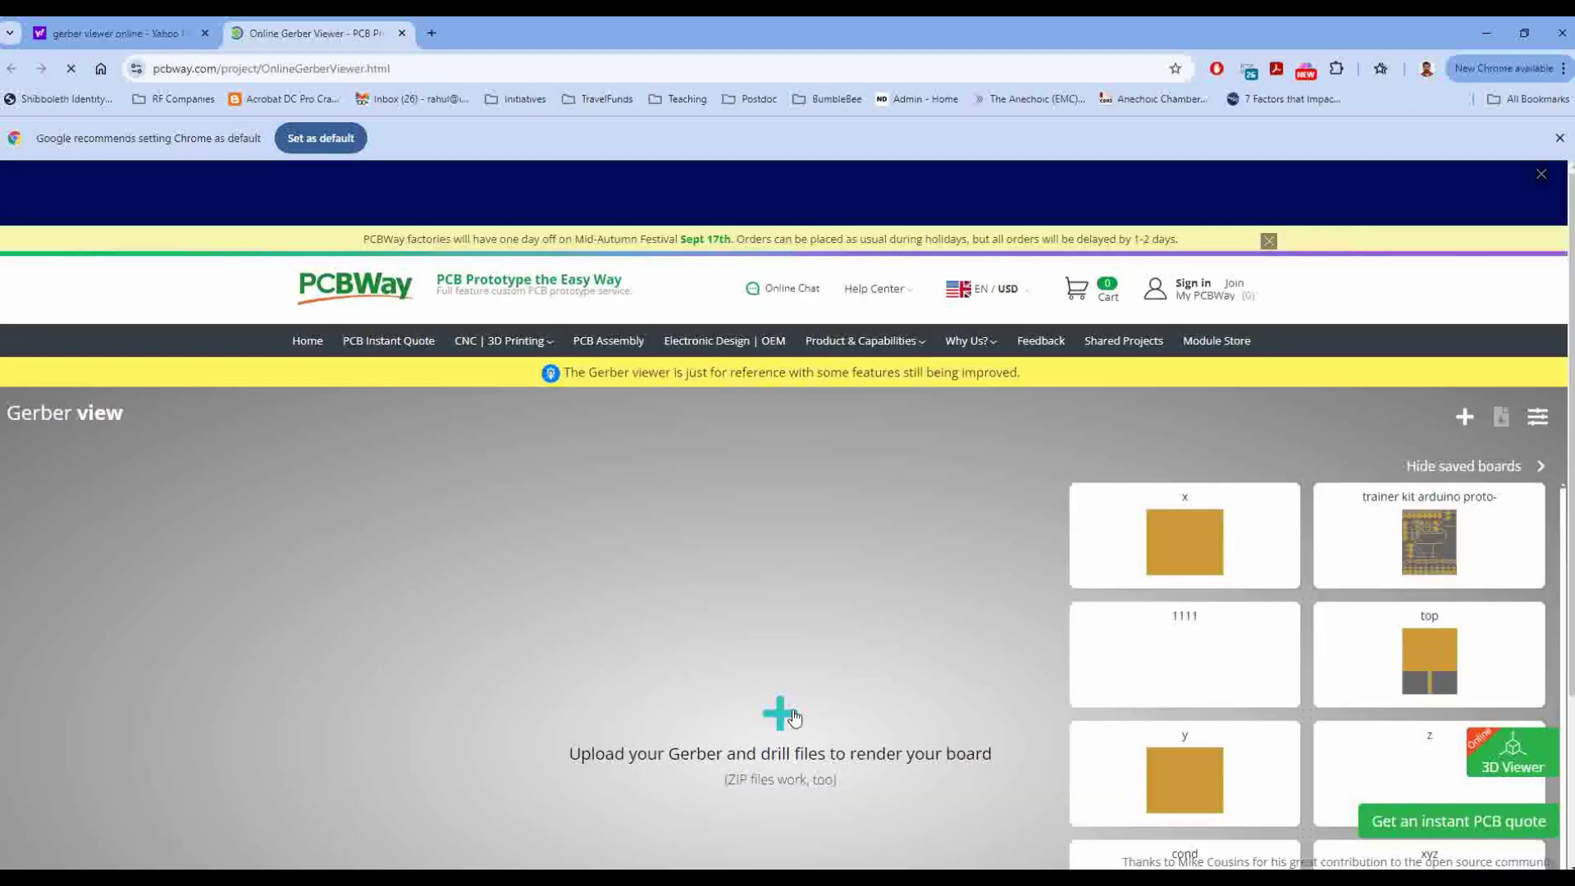
Hide saved boards and upload ground.gbr, patch.gbr and substrate.gbr from the Desktop's New folder
{"action": "scroll", "coordinate": [738, 689], "scroll_direction": "down", "scroll_amount": 2}
{"action": "left_click", "coordinate": [1468, 300]}
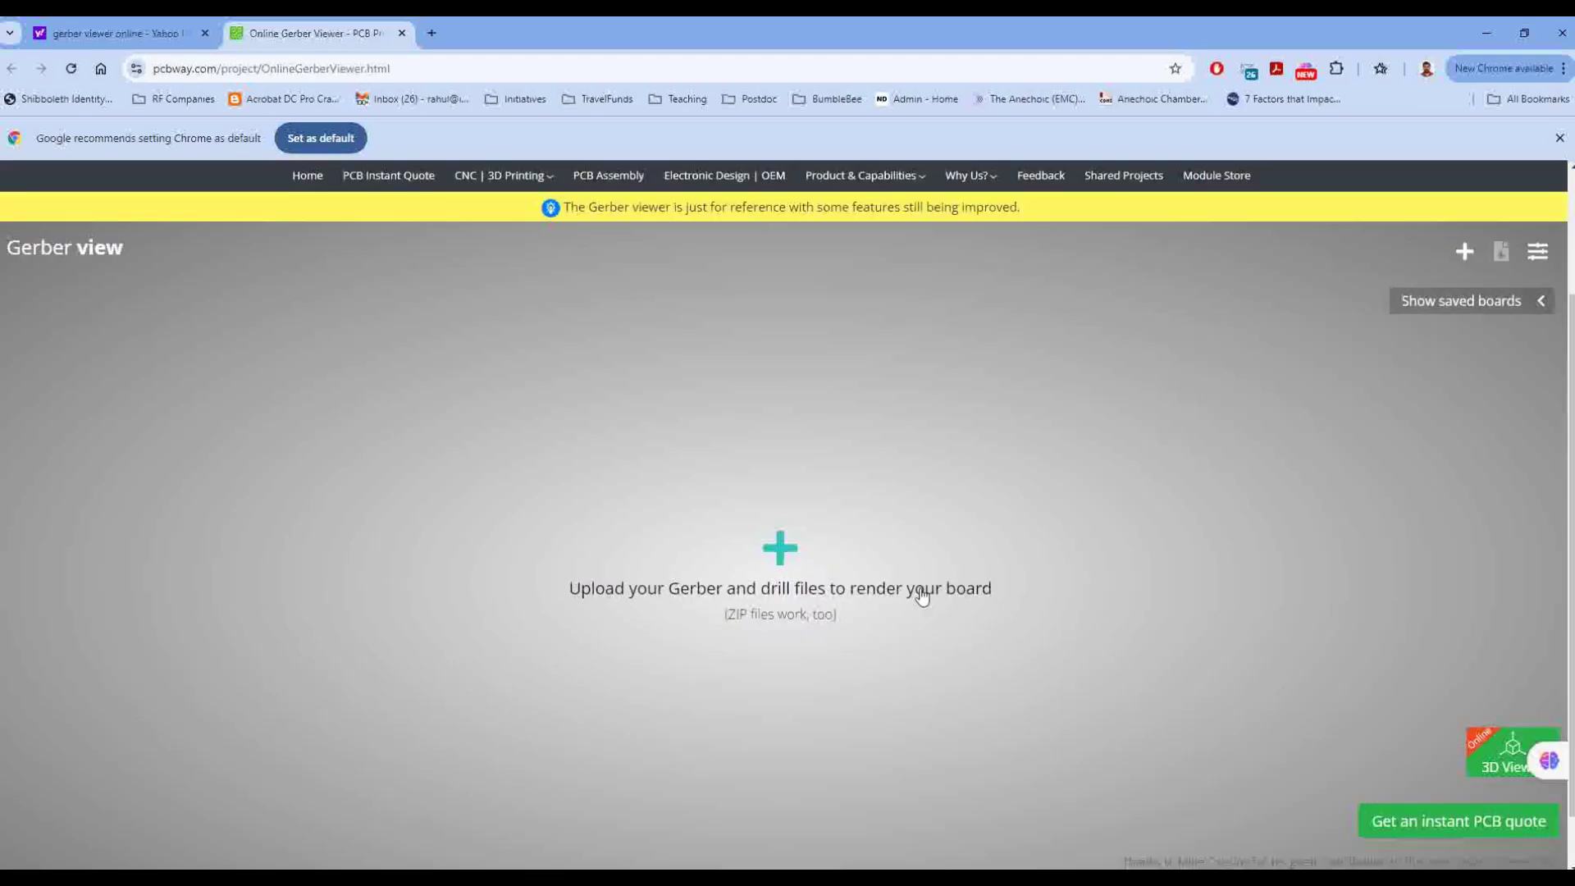
{"action": "left_click", "coordinate": [785, 554]}
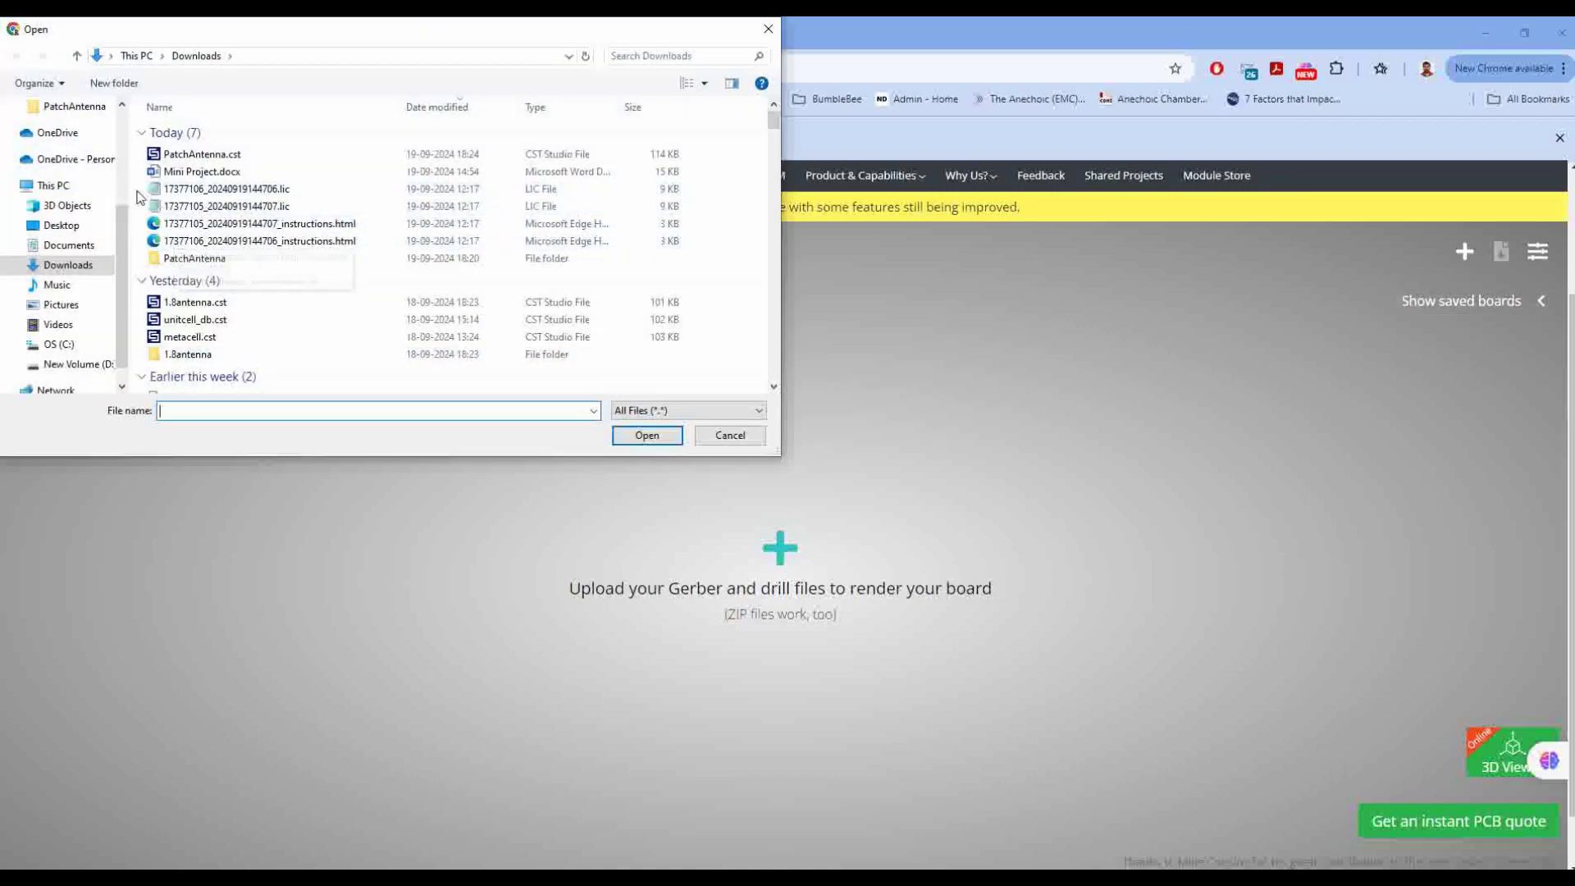
{"action": "scroll", "coordinate": [72, 246], "scroll_direction": "up", "scroll_amount": 1}
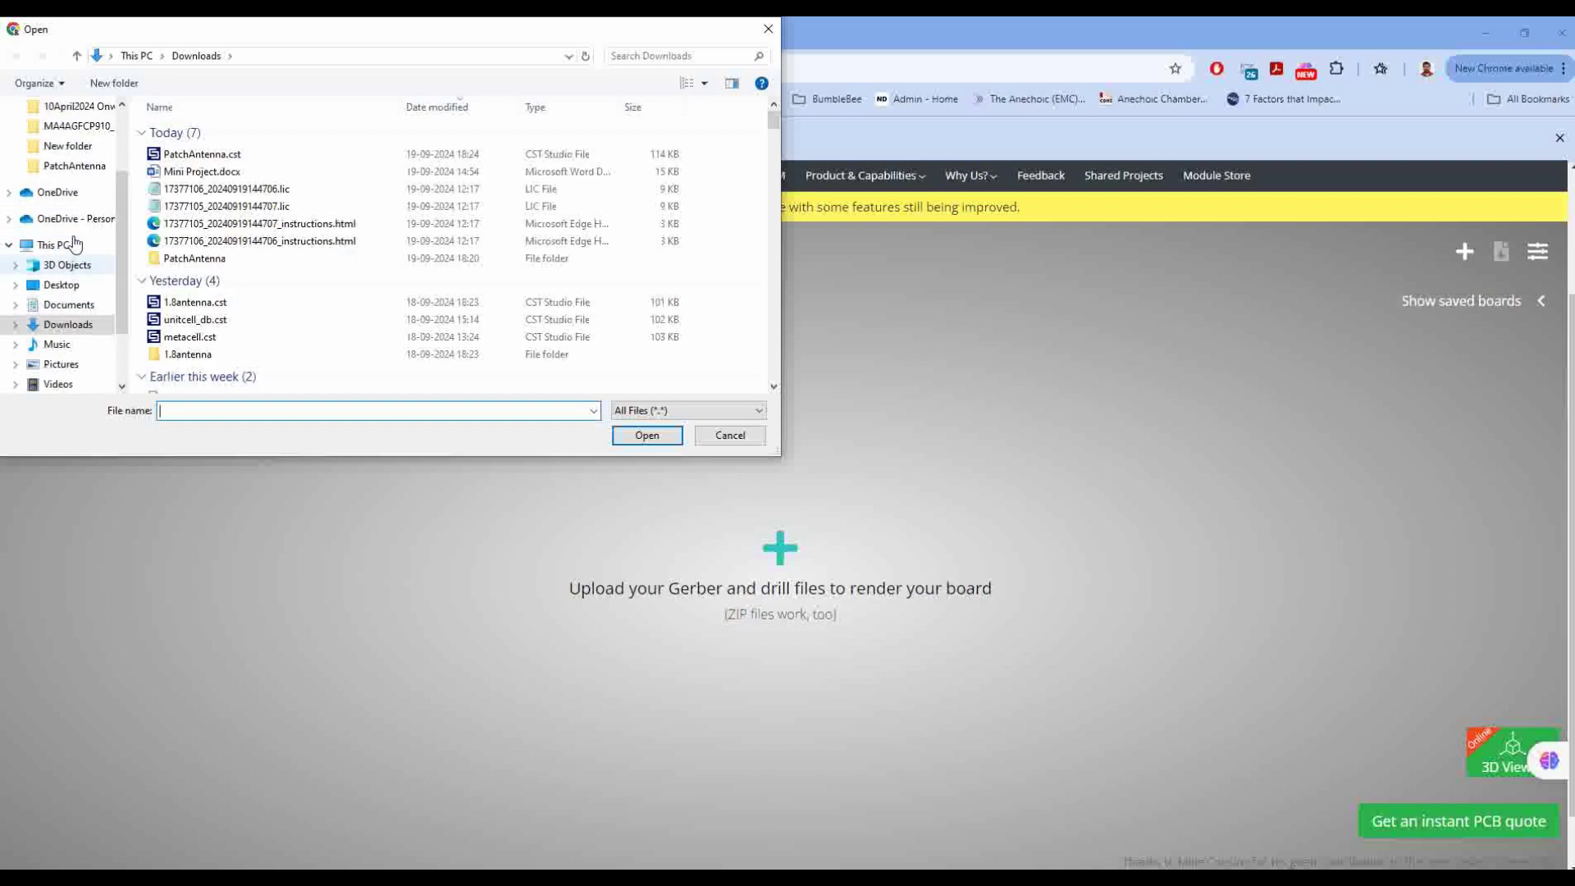
{"action": "left_click", "coordinate": [66, 146]}
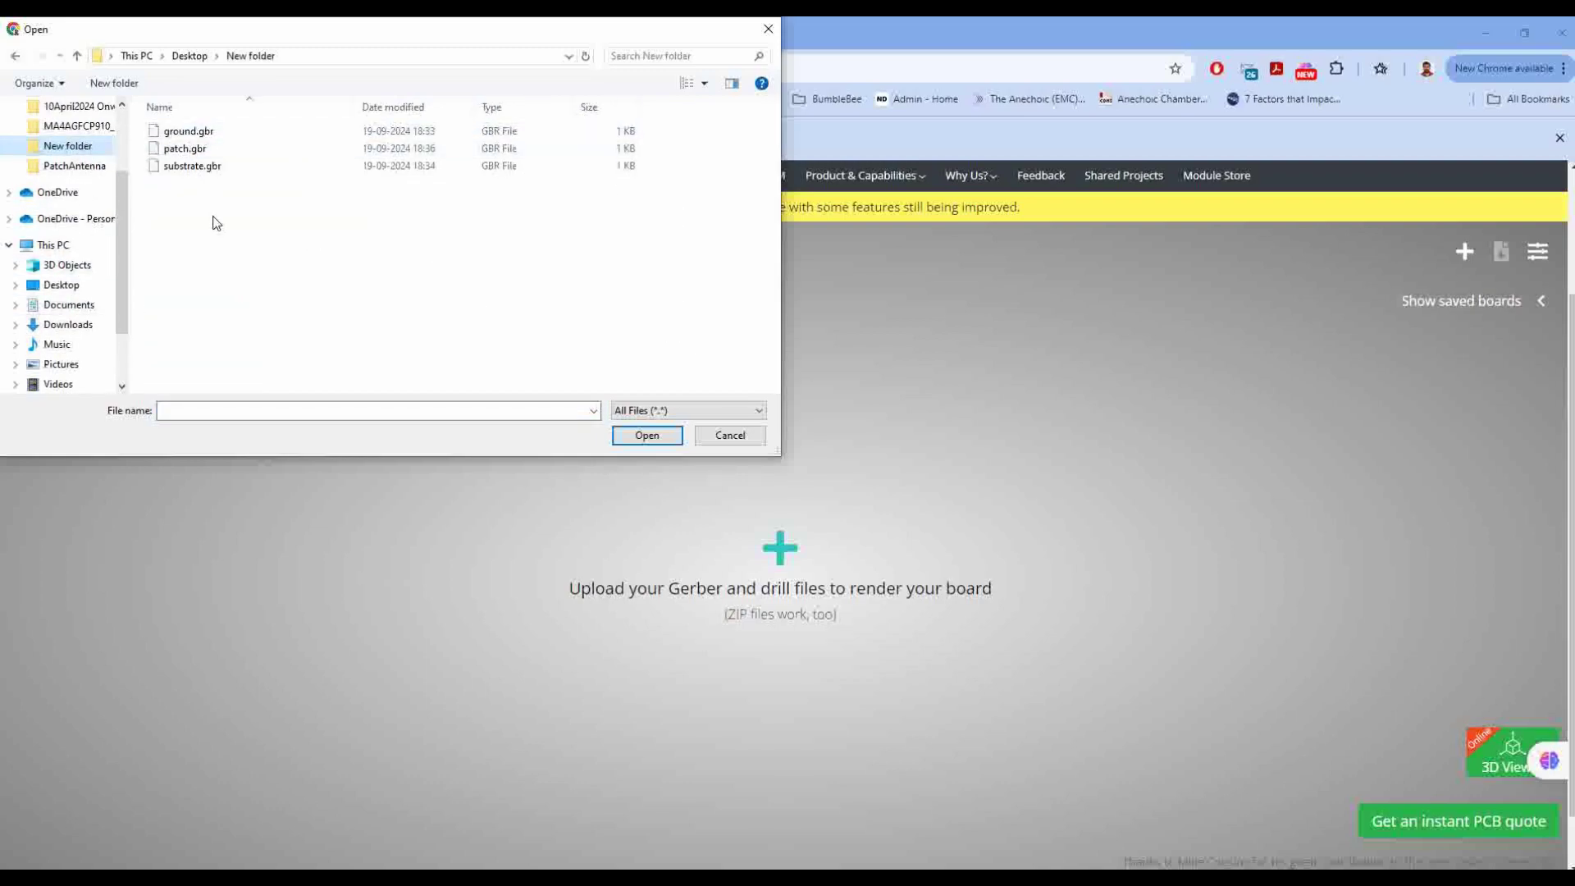
{"action": "left_click_drag", "start_coordinate": [211, 218], "coordinate": [206, 131]}
{"action": "left_click", "coordinate": [645, 435]}
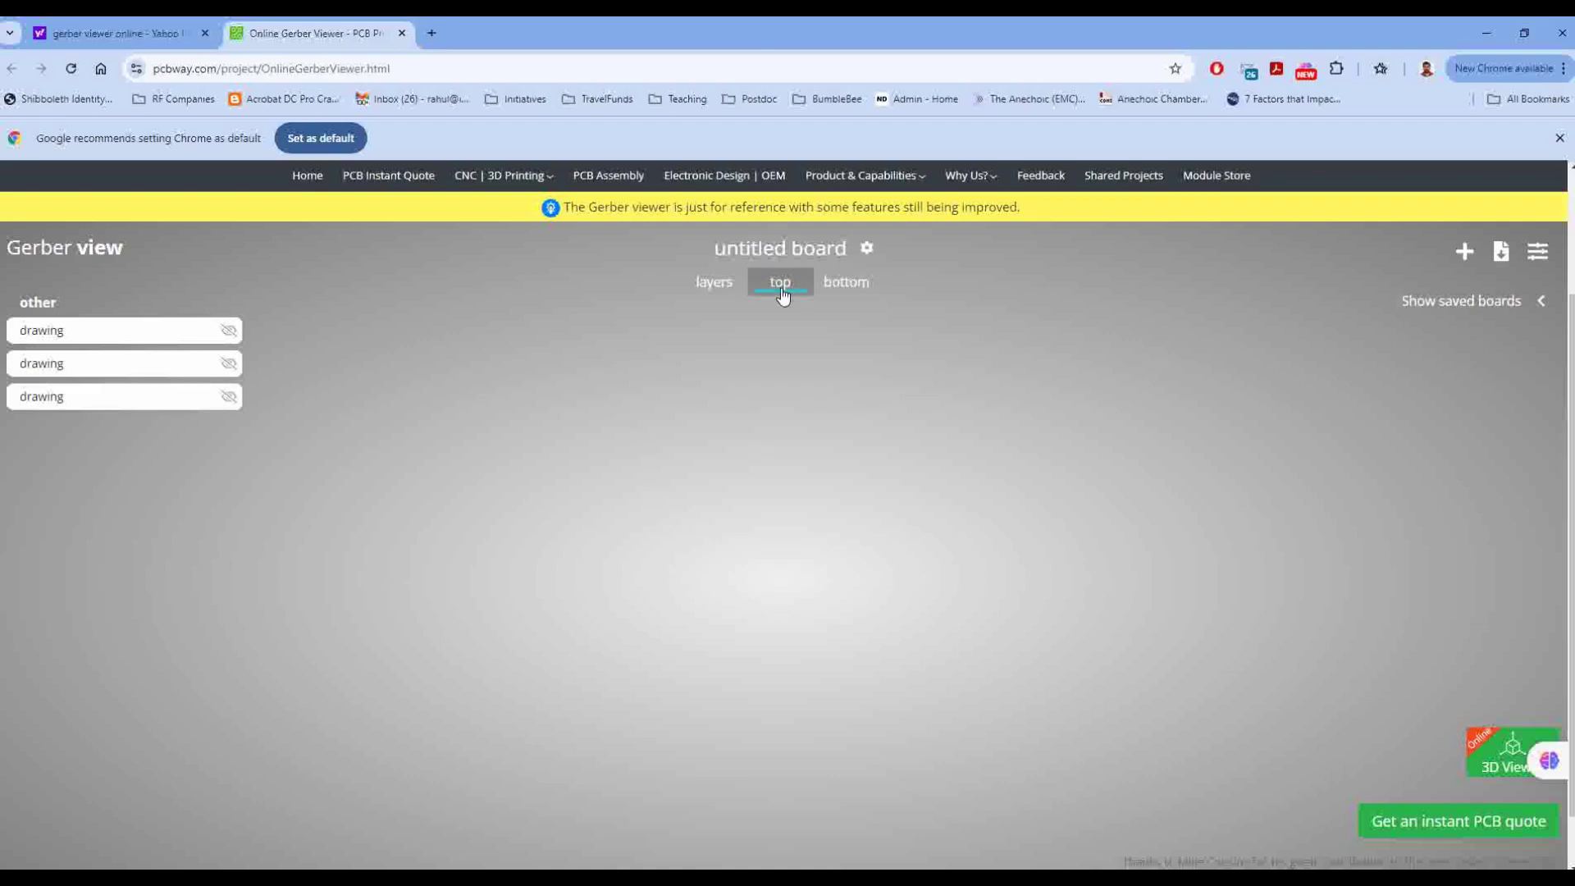
In board settings, make ground.gbr and patch.gbr copper layers and substrate.gbr the board outline
{"action": "left_click", "coordinate": [867, 248]}
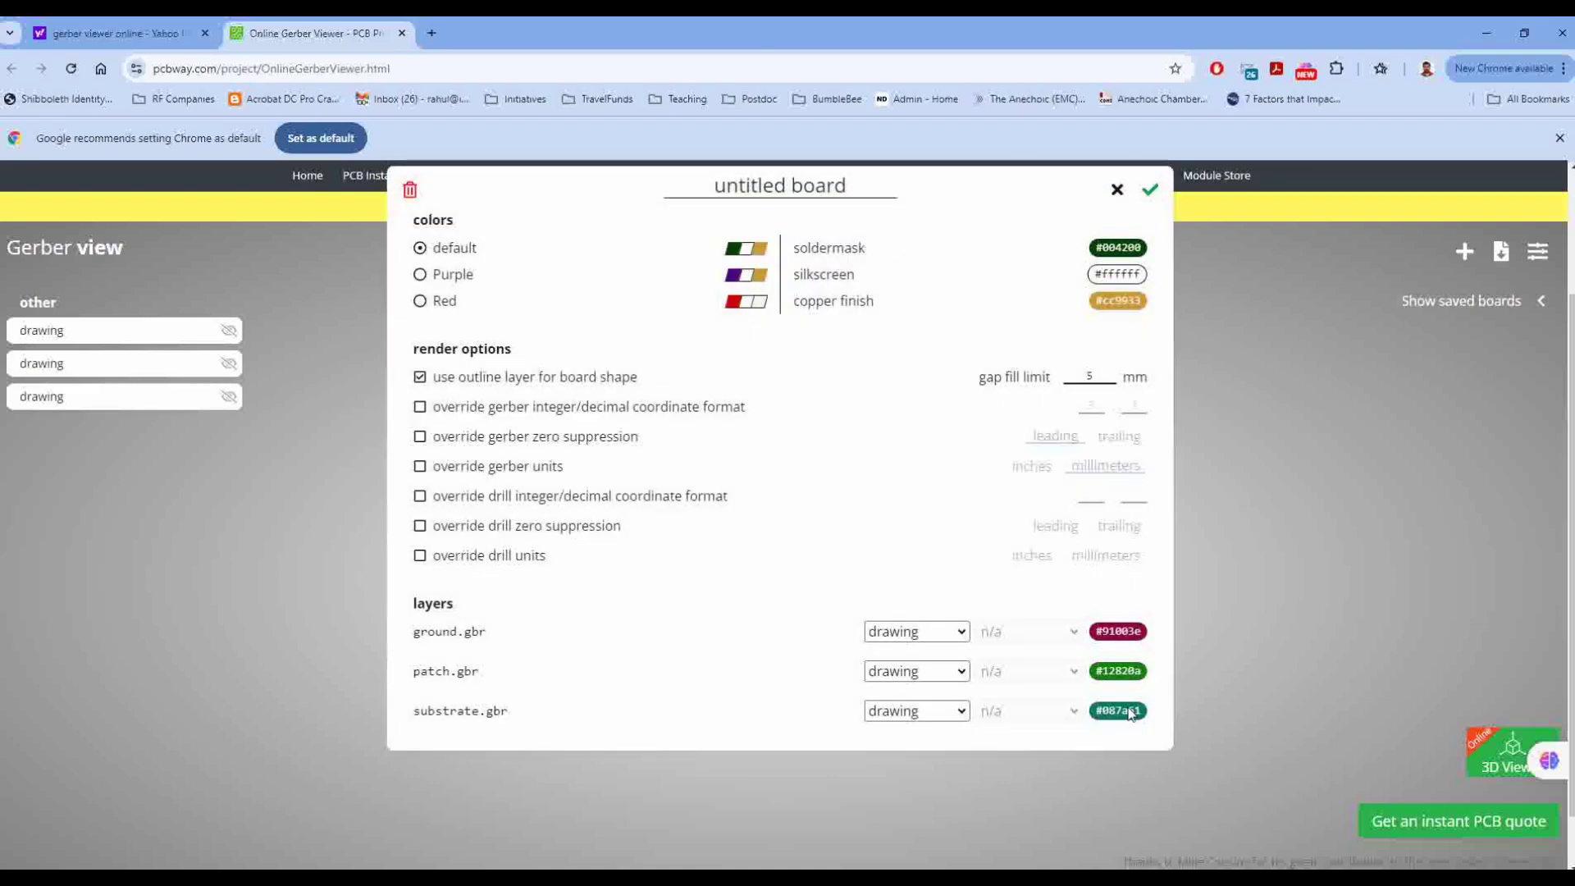
{"action": "left_click", "coordinate": [915, 631]}
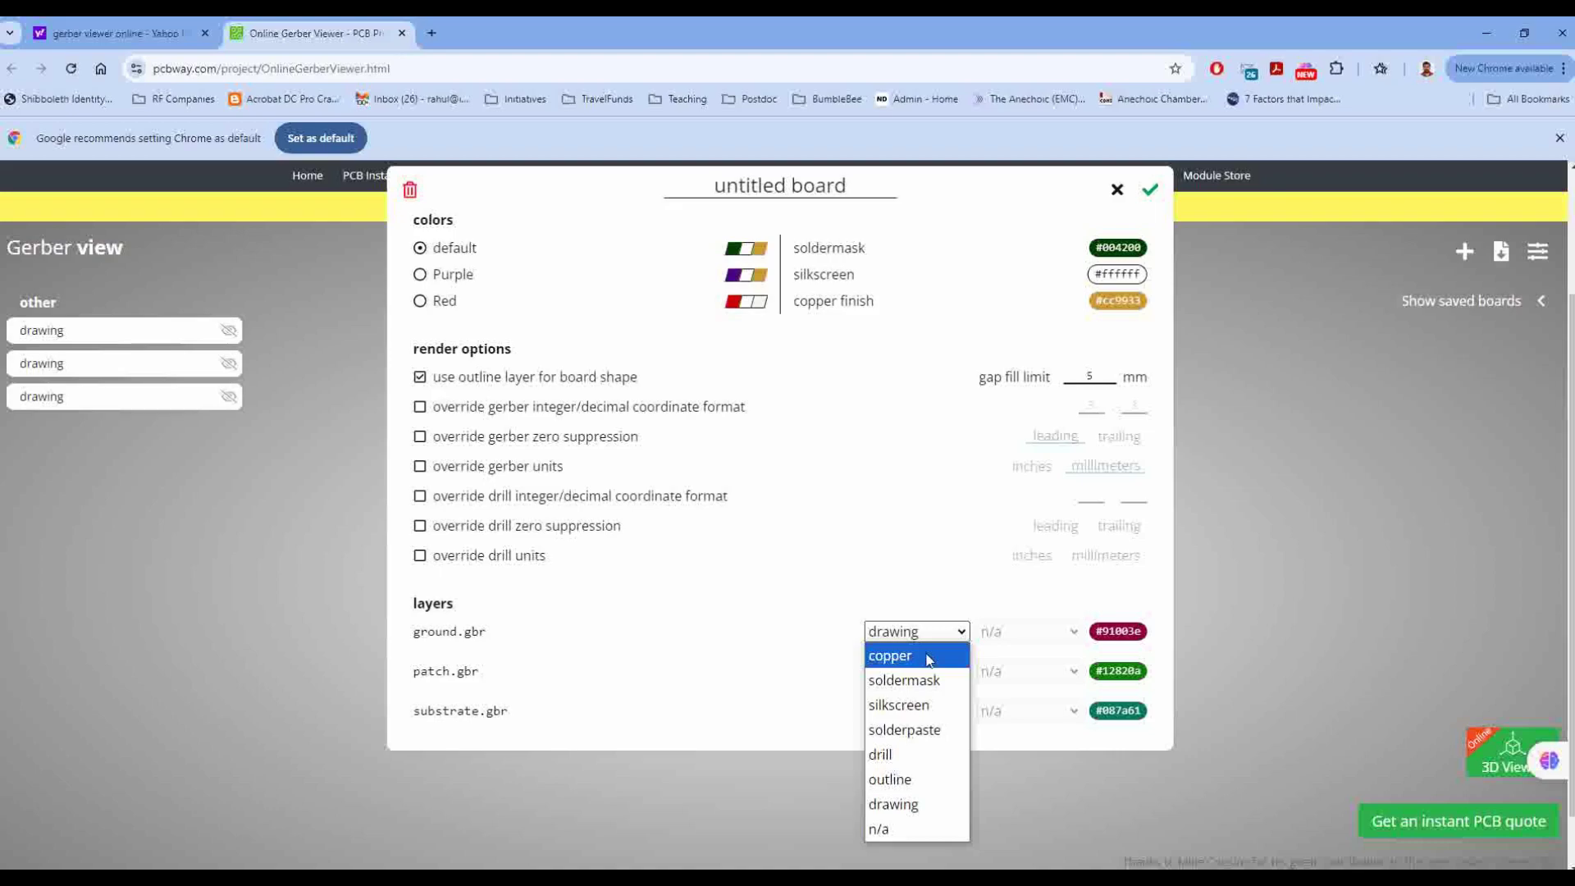
{"action": "left_click", "coordinate": [915, 657]}
{"action": "left_click", "coordinate": [933, 678]}
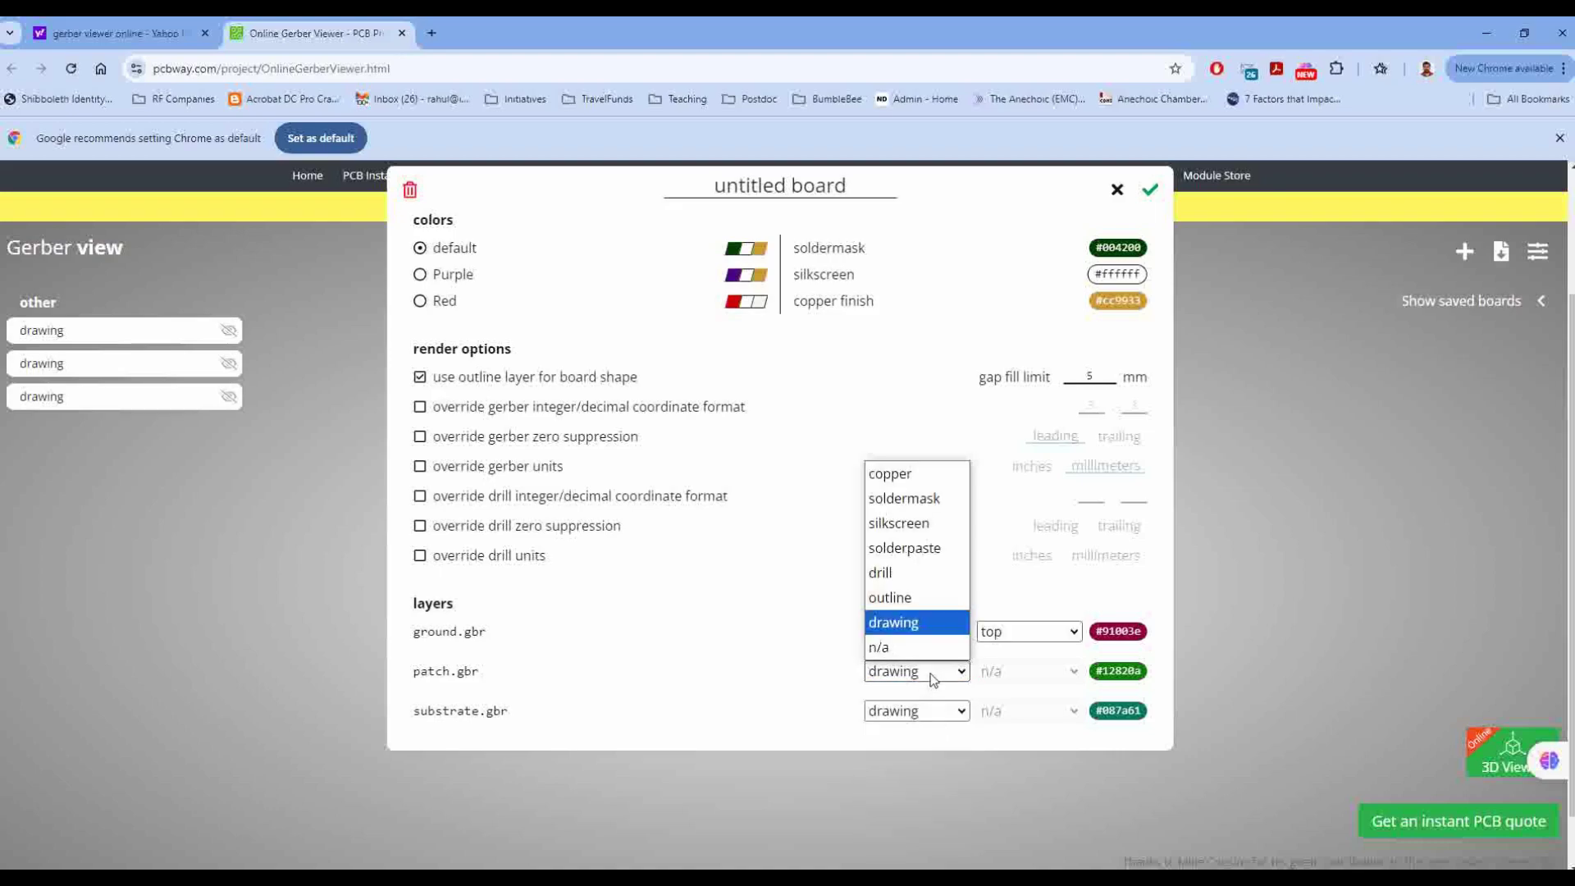
{"action": "left_click", "coordinate": [902, 470]}
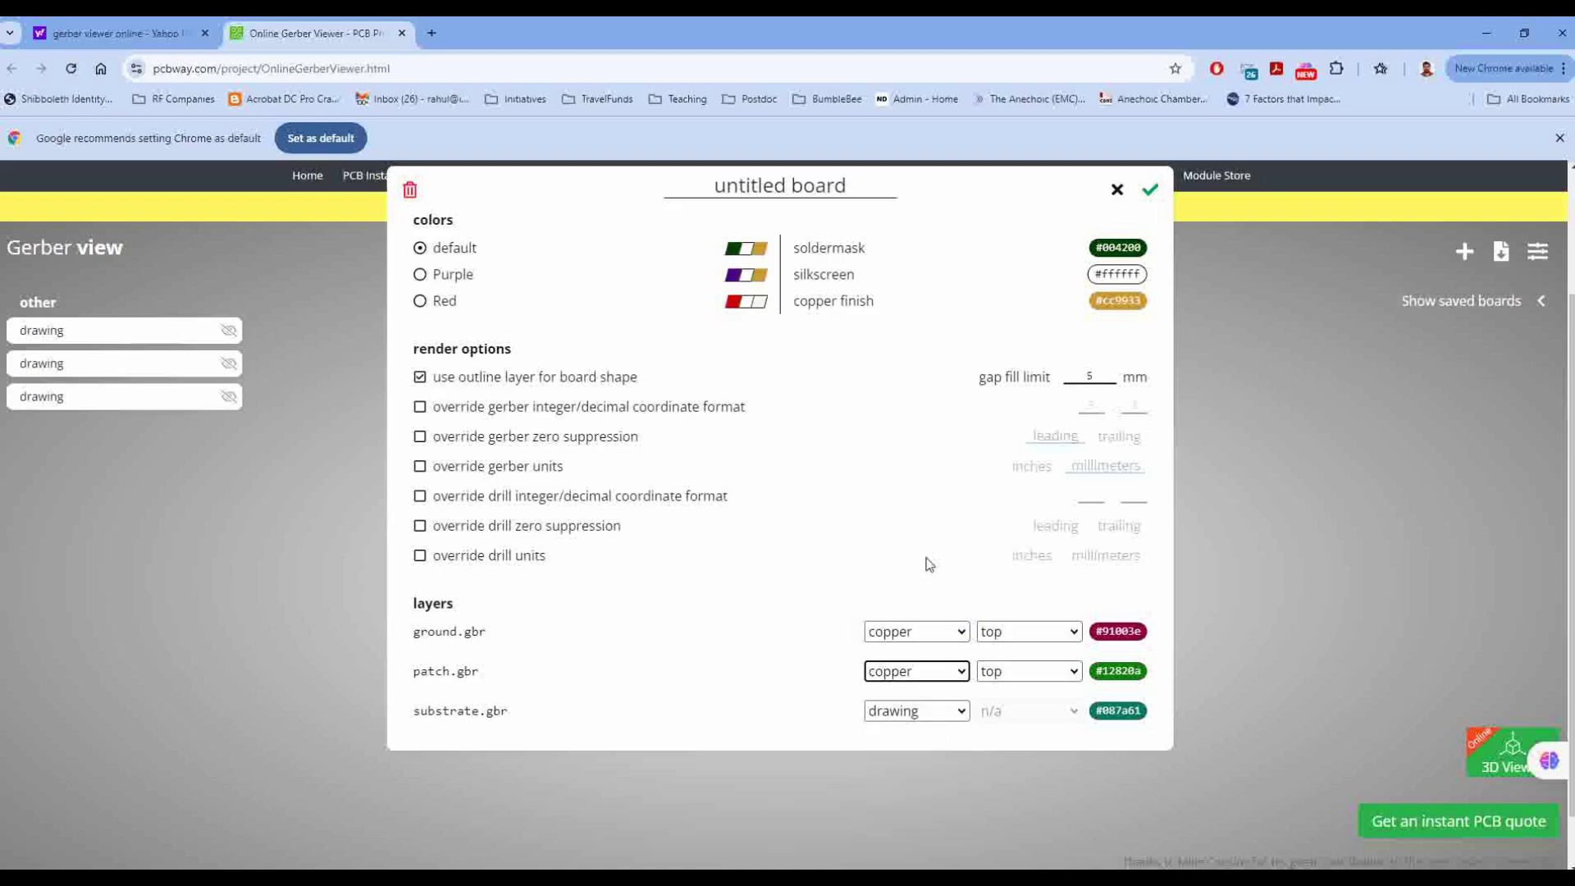
{"action": "left_click", "coordinate": [919, 711]}
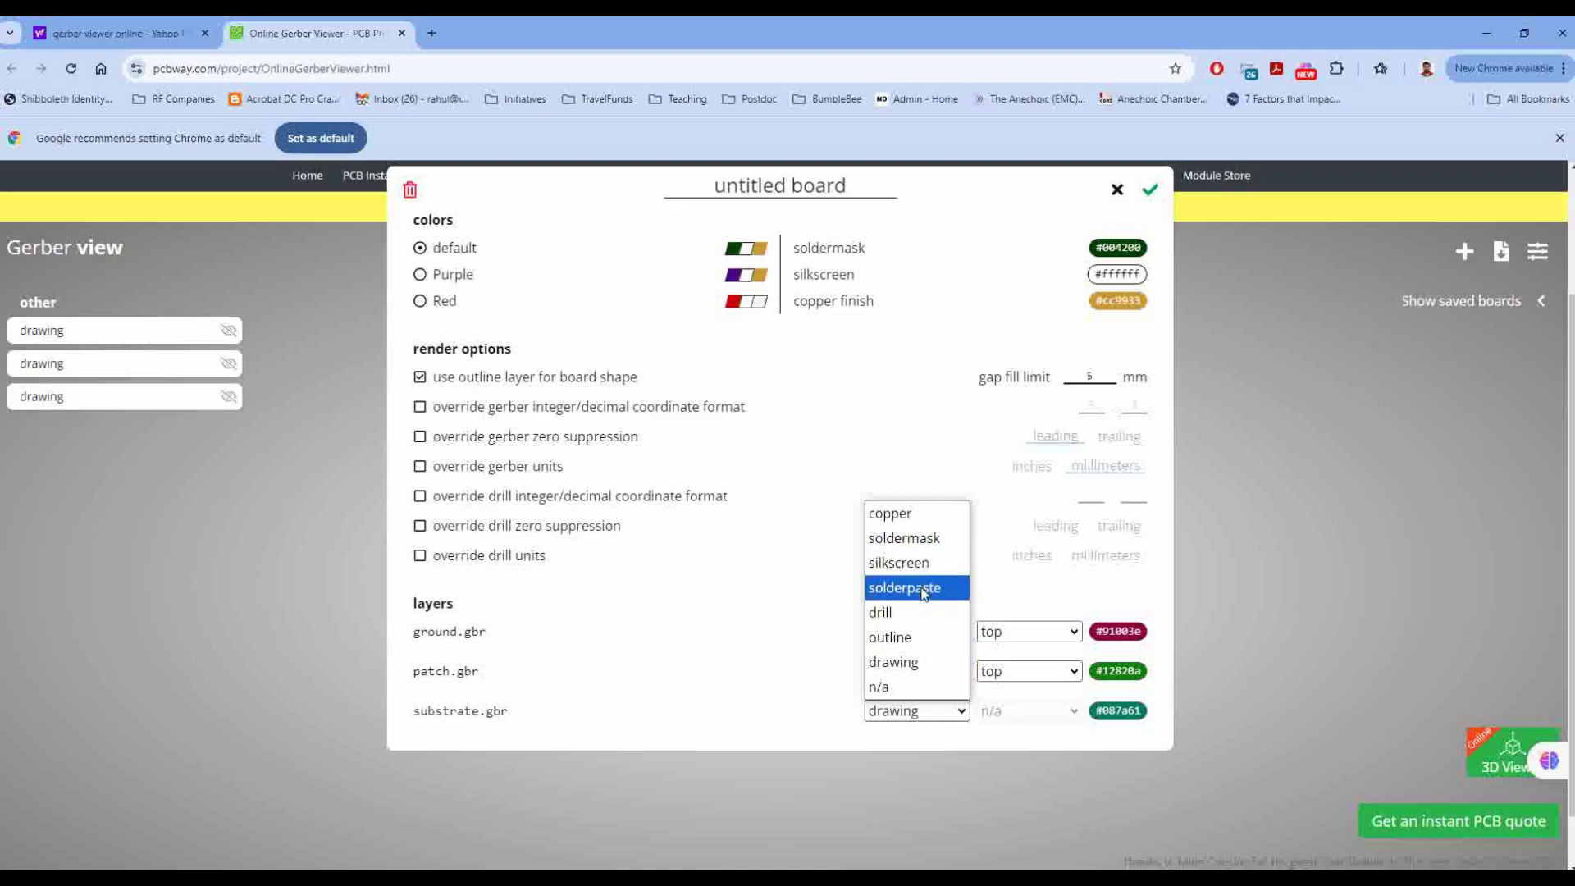
{"action": "left_click", "coordinate": [926, 639]}
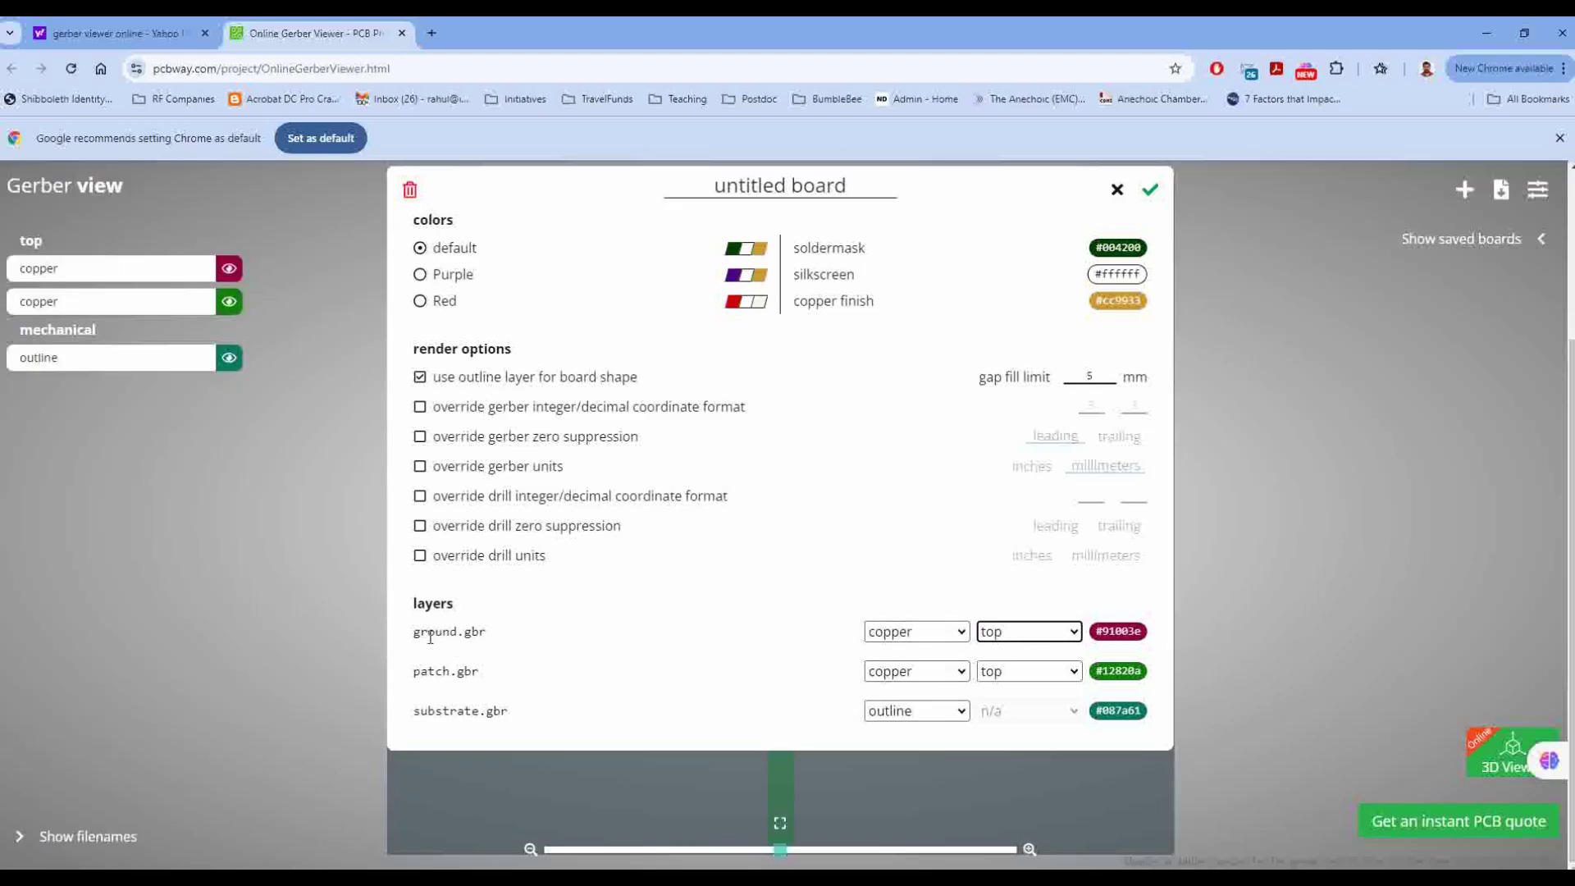
Put the ground.gbr copper layer on the bottom side
{"action": "double_click", "coordinate": [475, 631]}
{"action": "left_click", "coordinate": [1025, 633]}
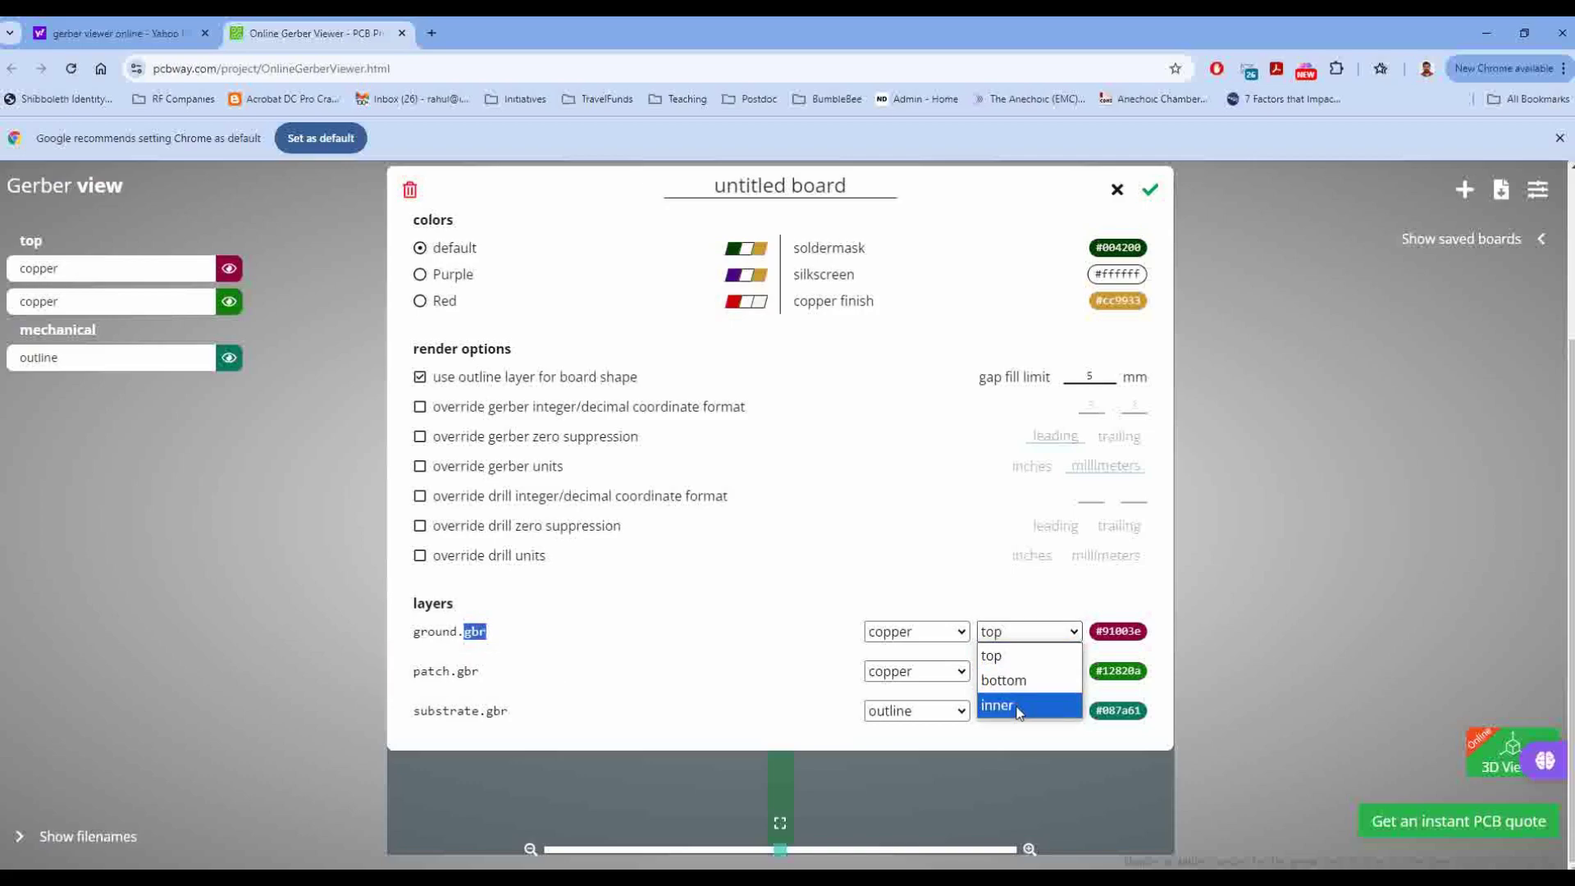
{"action": "left_click", "coordinate": [1021, 681]}
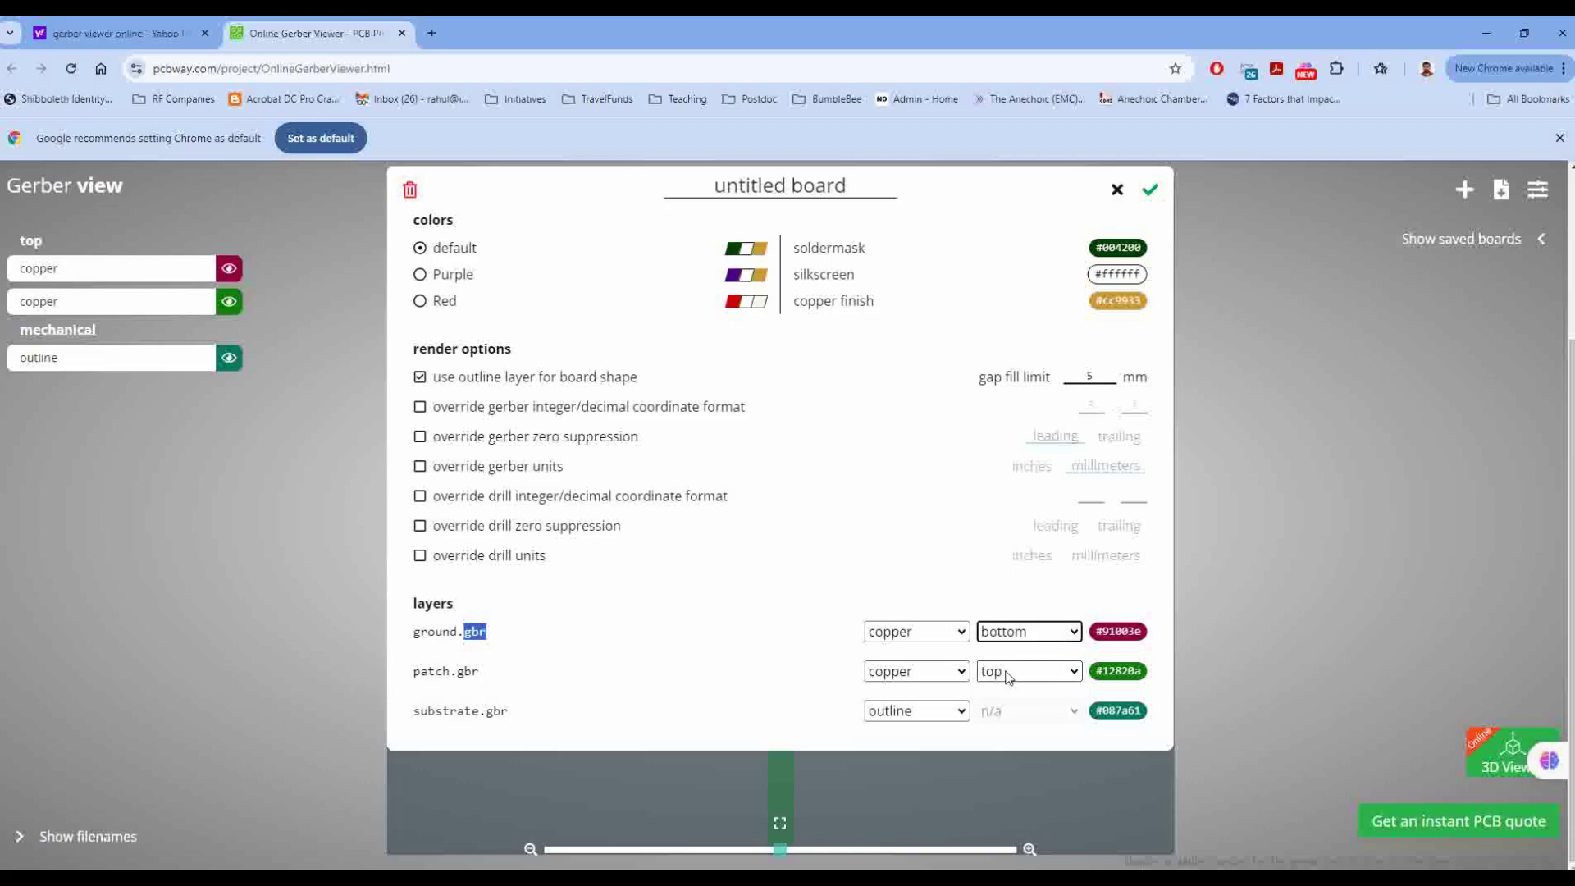
{"action": "left_click", "coordinate": [773, 704]}
Save the layer settings and preview the board's top, bottom and combined layer views
{"action": "left_click", "coordinate": [1150, 191]}
{"action": "left_click", "coordinate": [780, 220]}
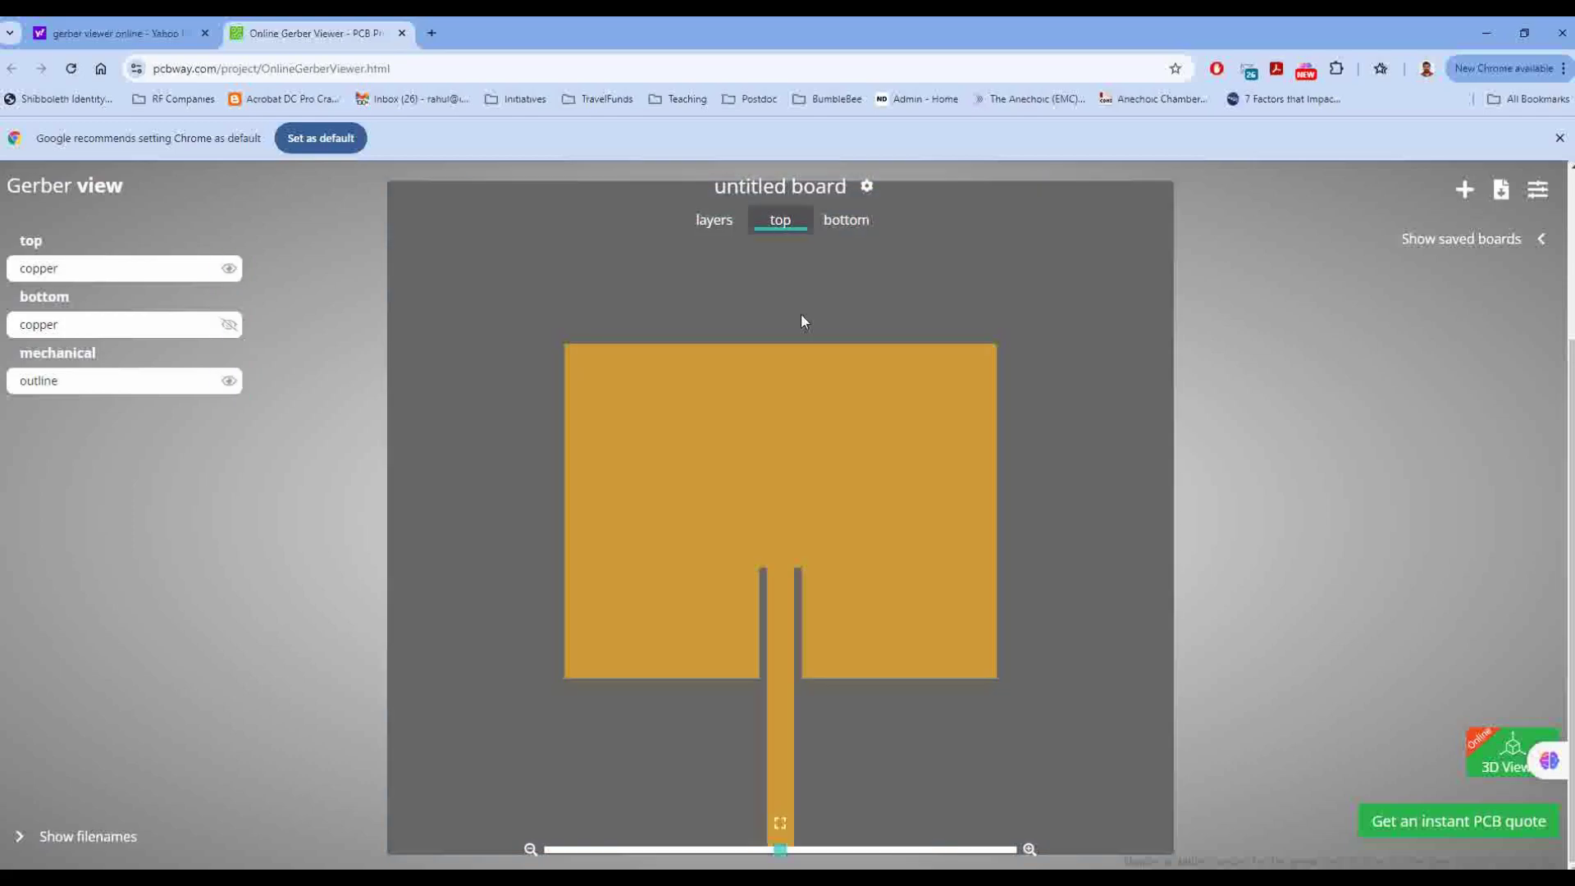
{"action": "left_click", "coordinate": [710, 220]}
{"action": "left_click", "coordinate": [835, 218]}
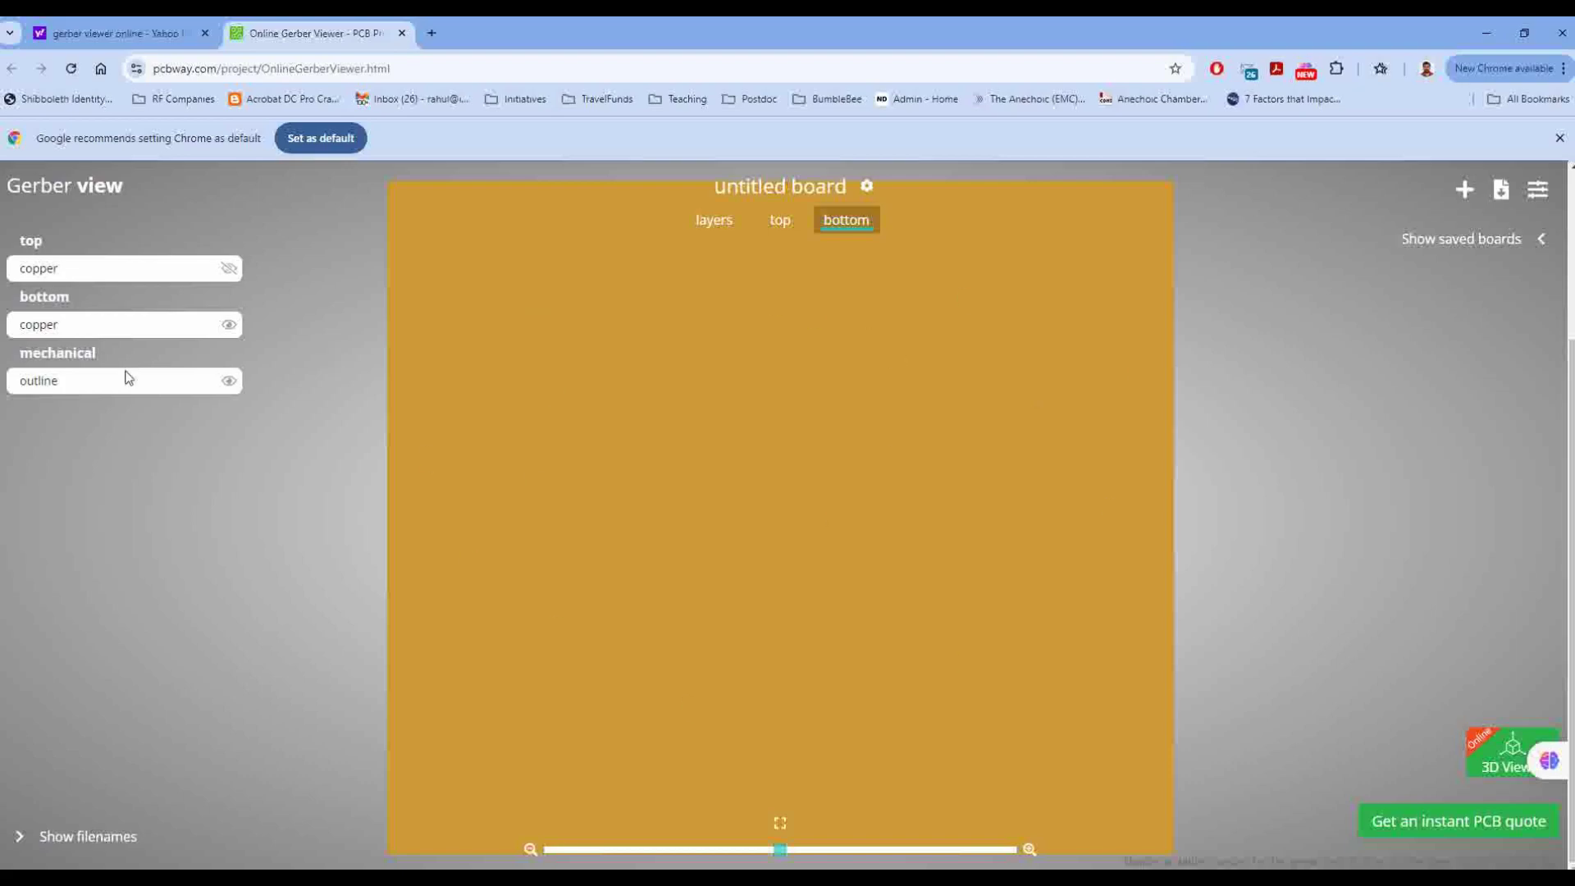
{"action": "left_click", "coordinate": [714, 220]}
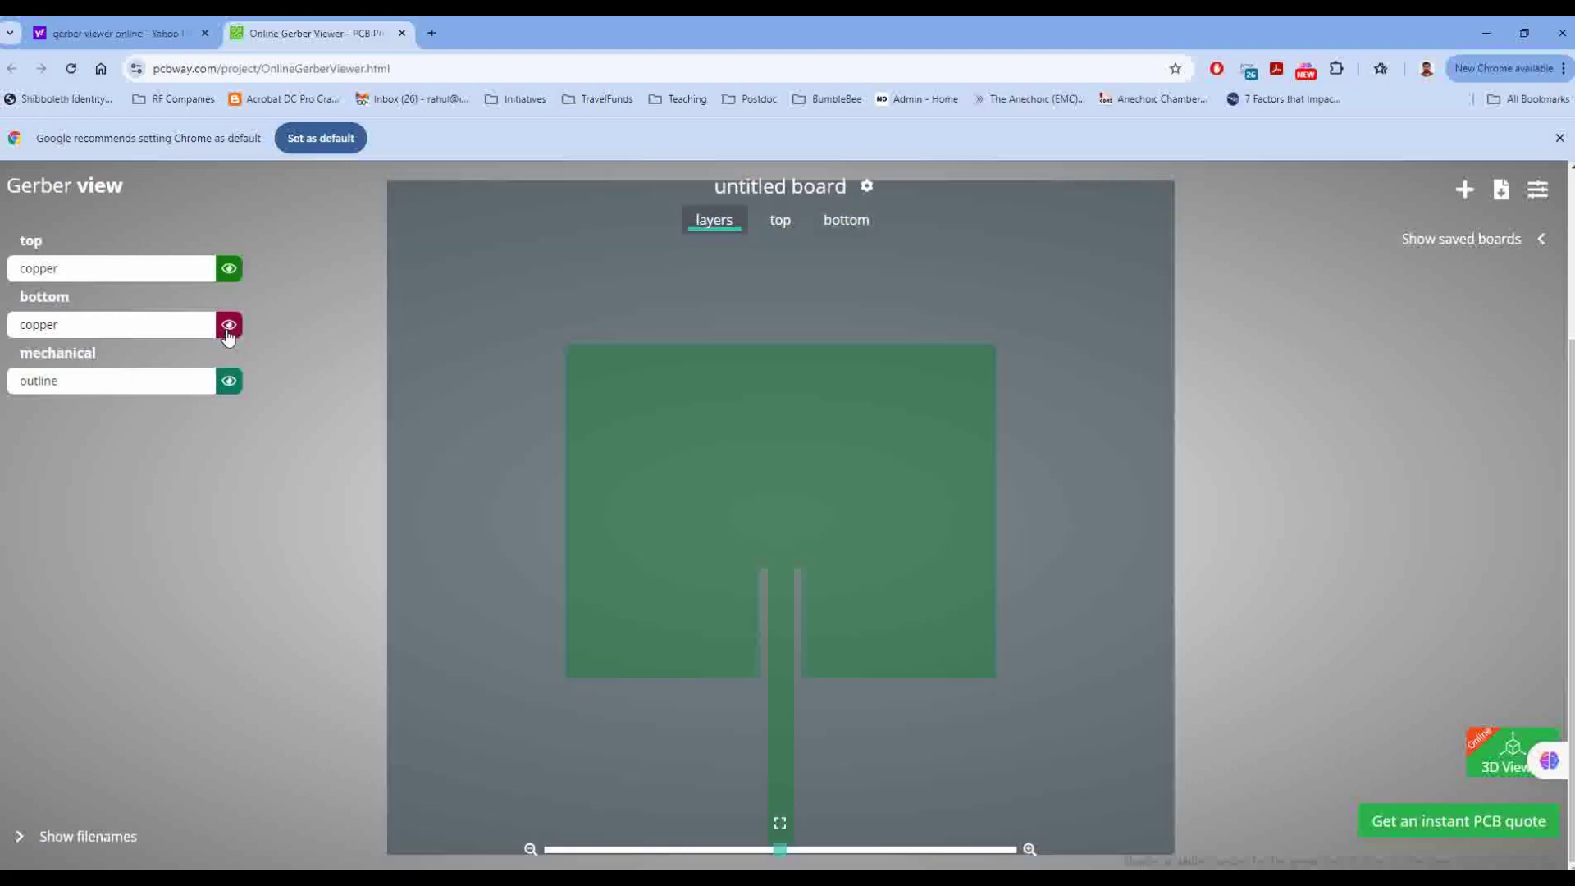
Toggle the top and bottom copper layers off and back on in the combined view
{"action": "left_click", "coordinate": [229, 324]}
{"action": "left_click", "coordinate": [228, 269]}
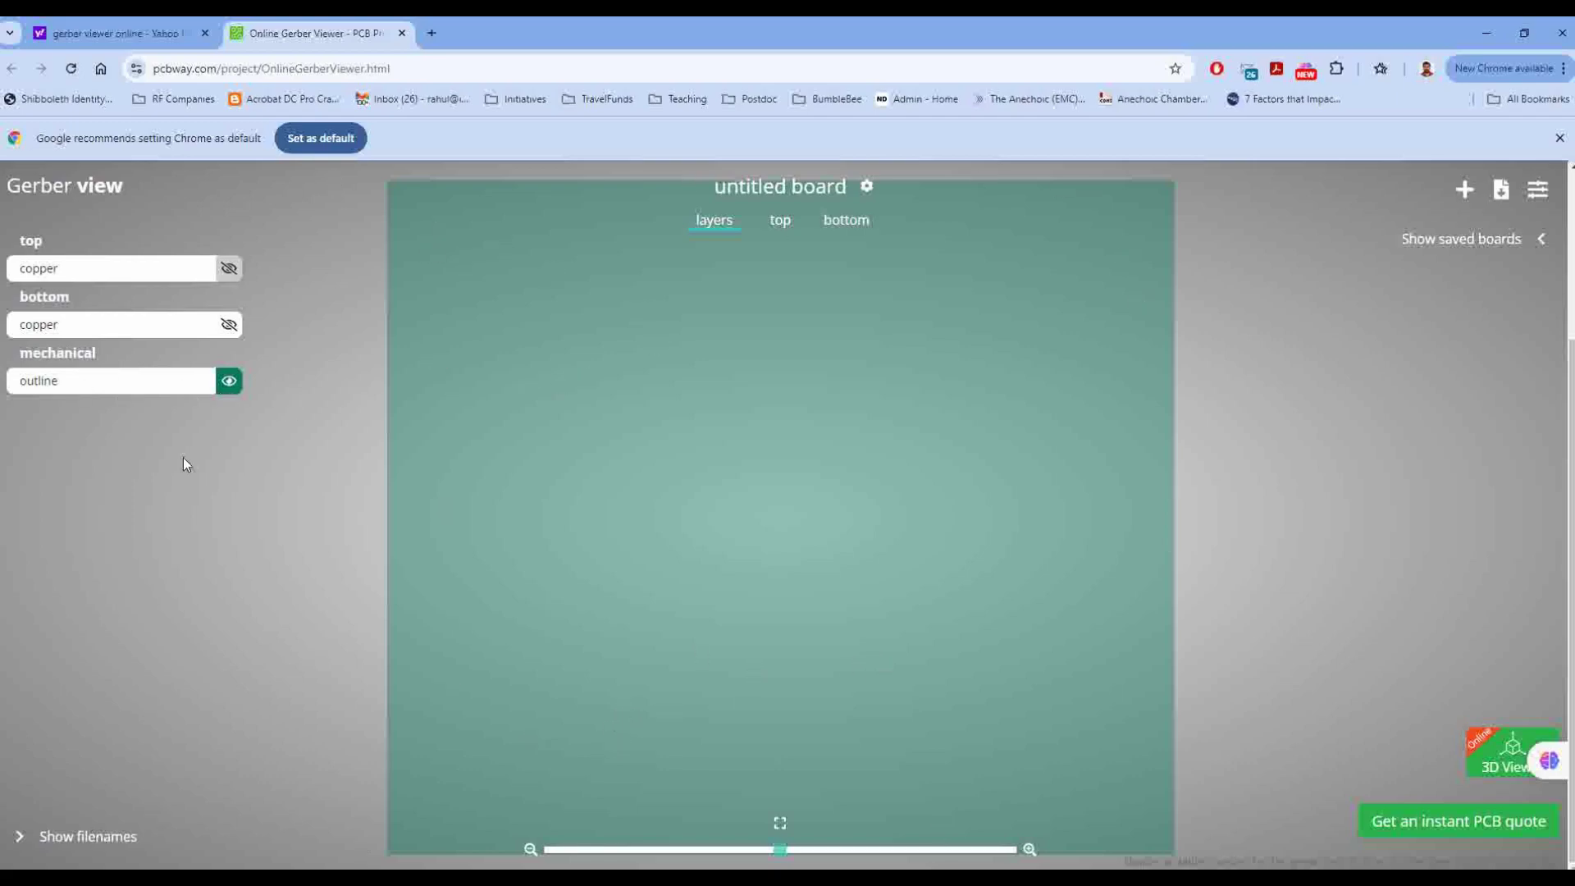
{"action": "left_click", "coordinate": [229, 325]}
{"action": "left_click", "coordinate": [228, 268]}
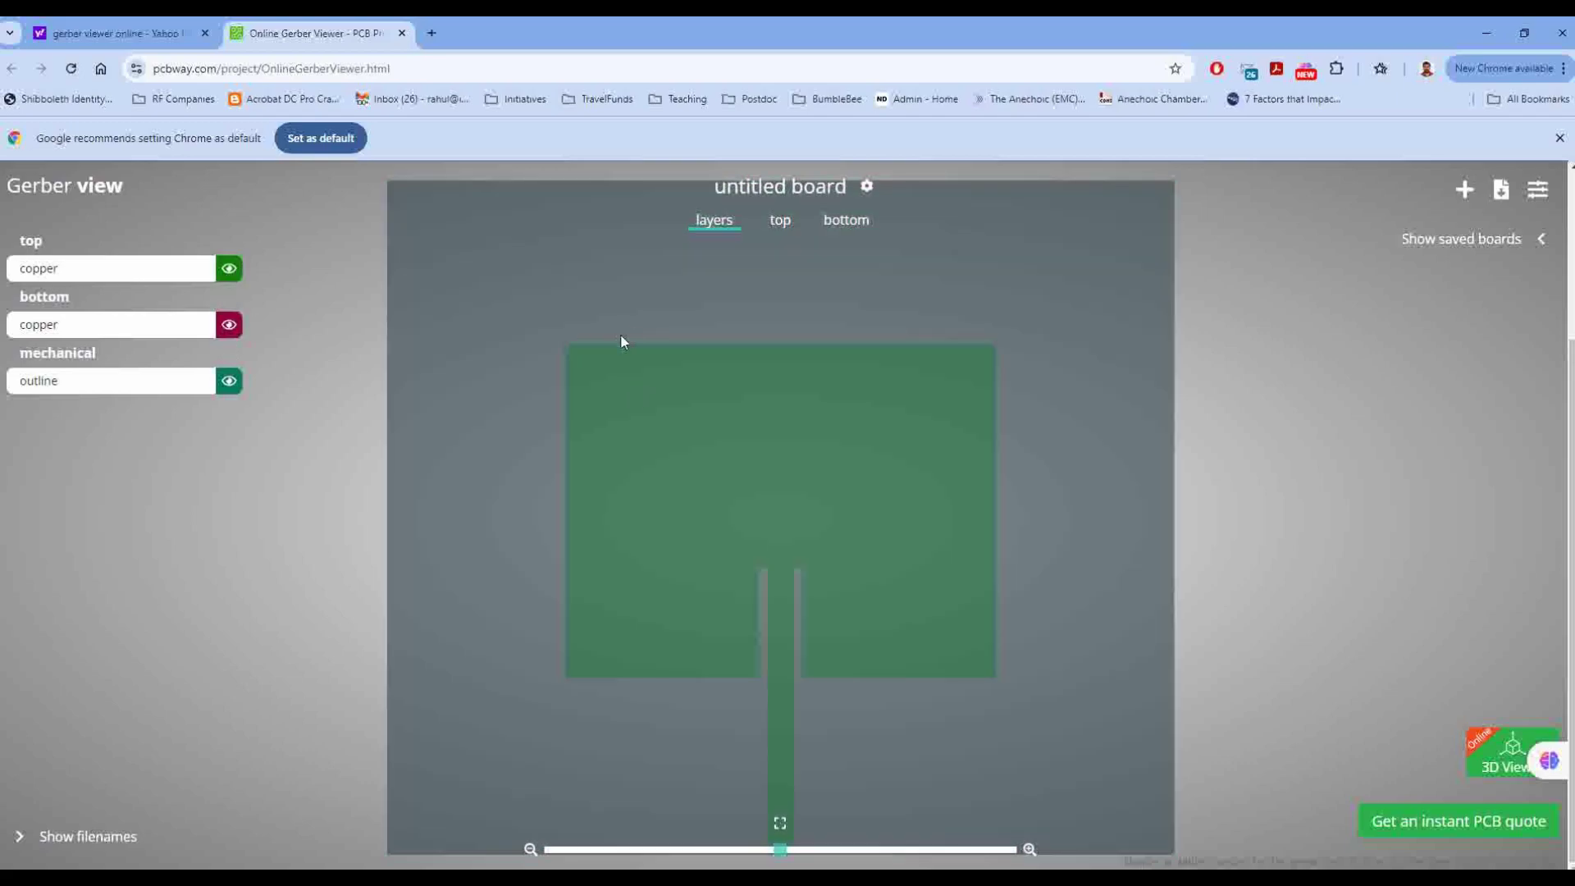